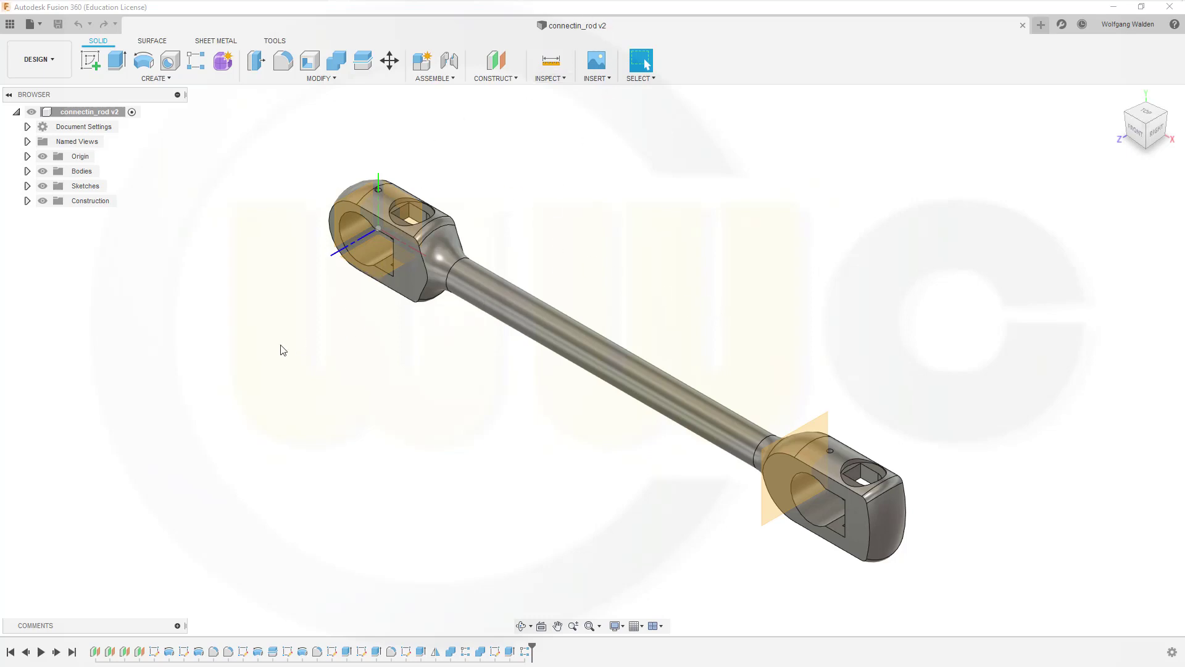
# - Open the workspace menu to reach the Drawing From Design option
pyautogui.click(55, 58)
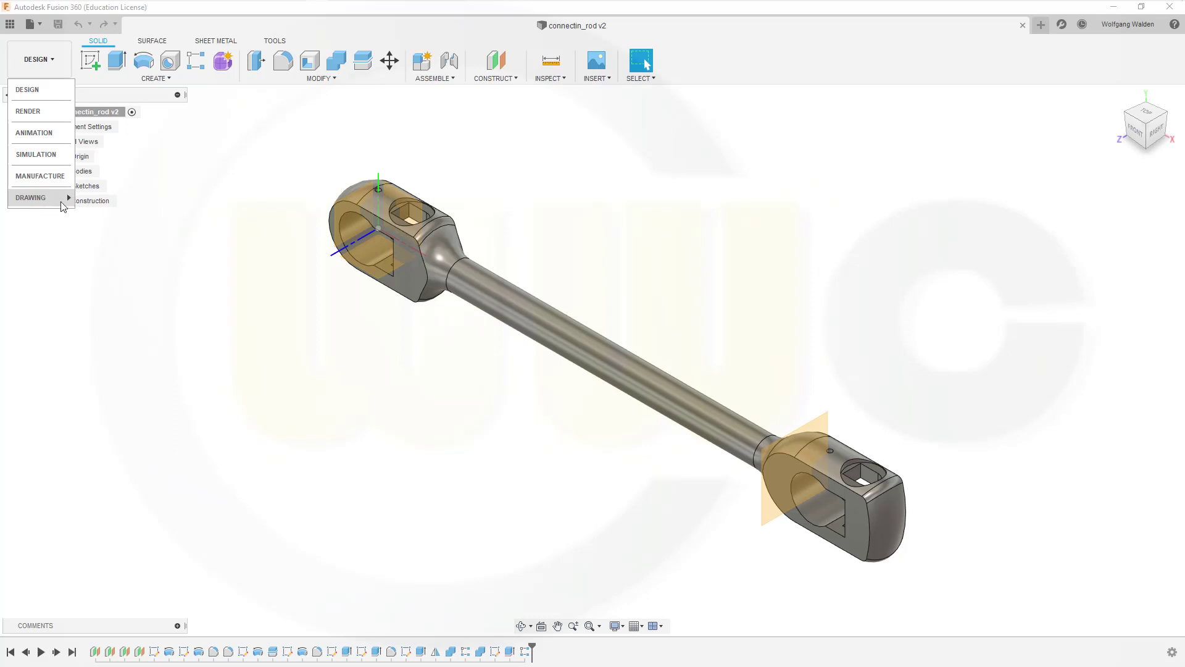
pyautogui.moveTo(30, 197)
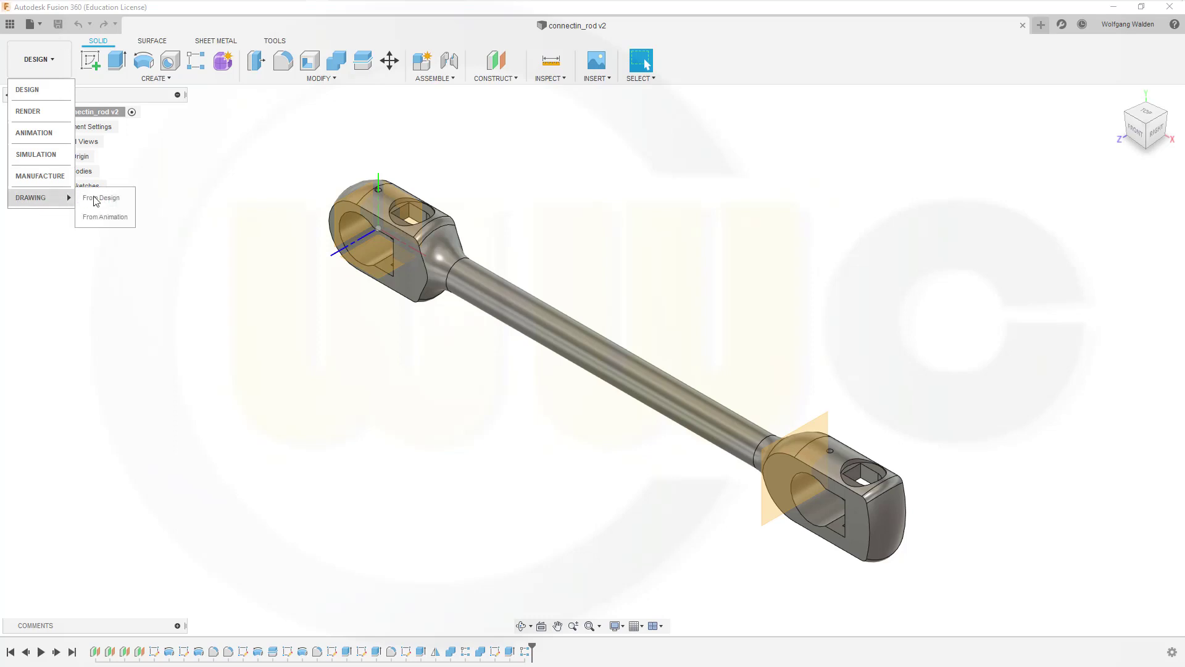
# - Create an A3 ISO millimetre drawing of only the rod body, excluding the full assembly
pyautogui.click(110, 197)
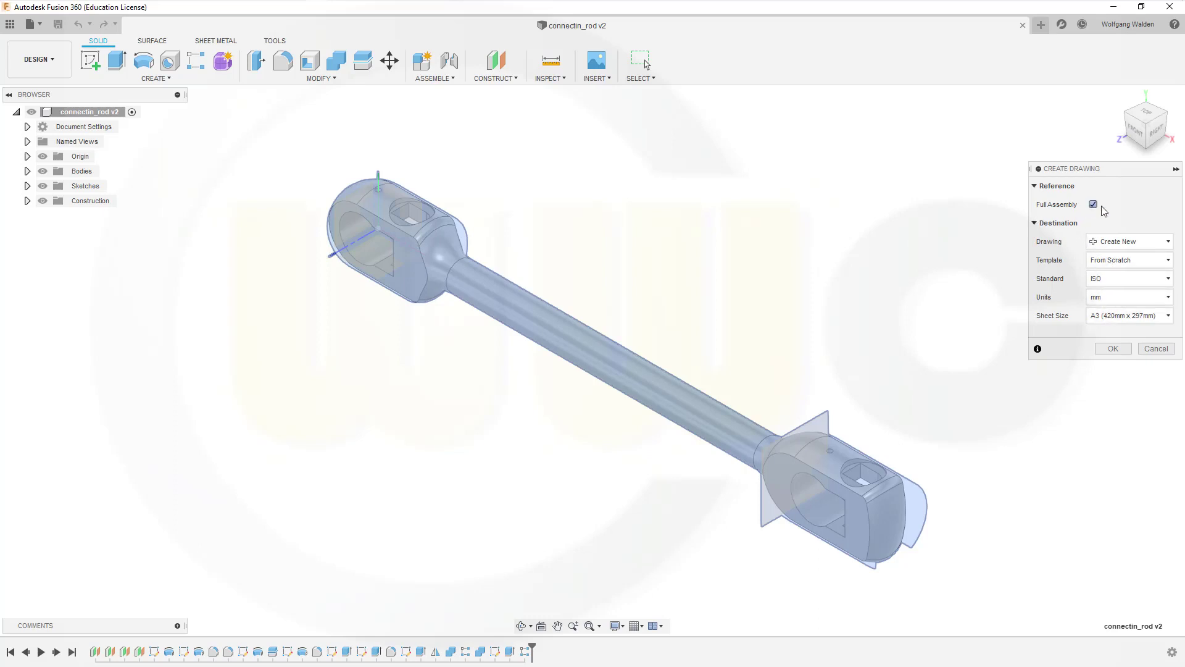
pyautogui.click(1093, 205)
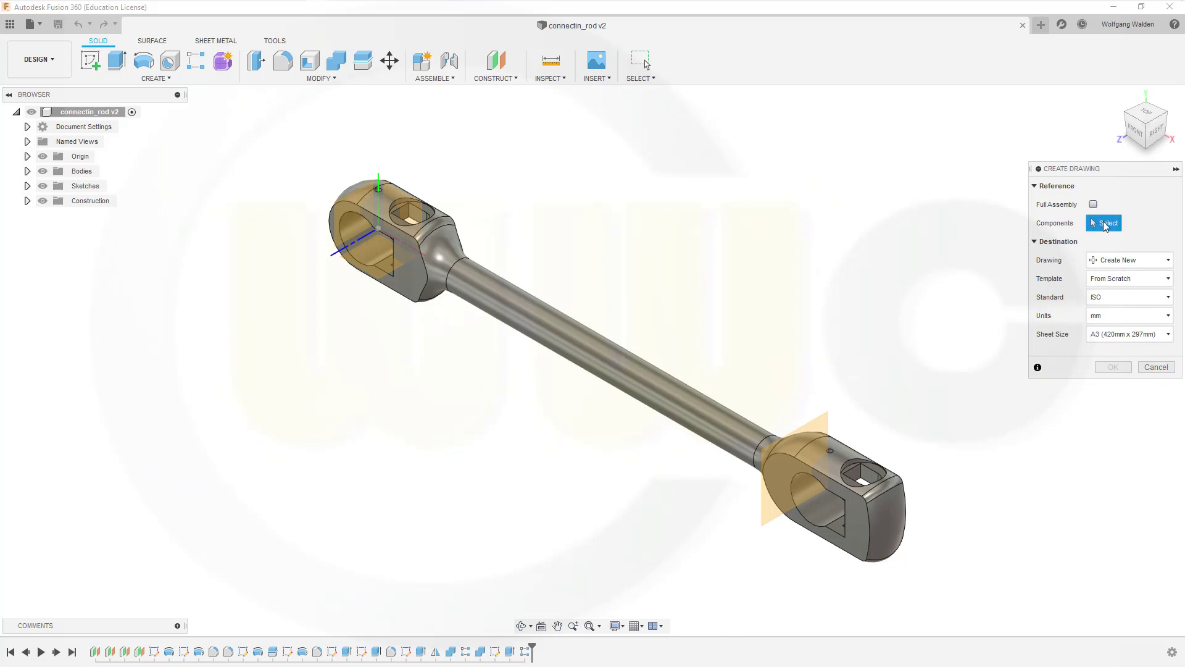
pyautogui.click(489, 280)
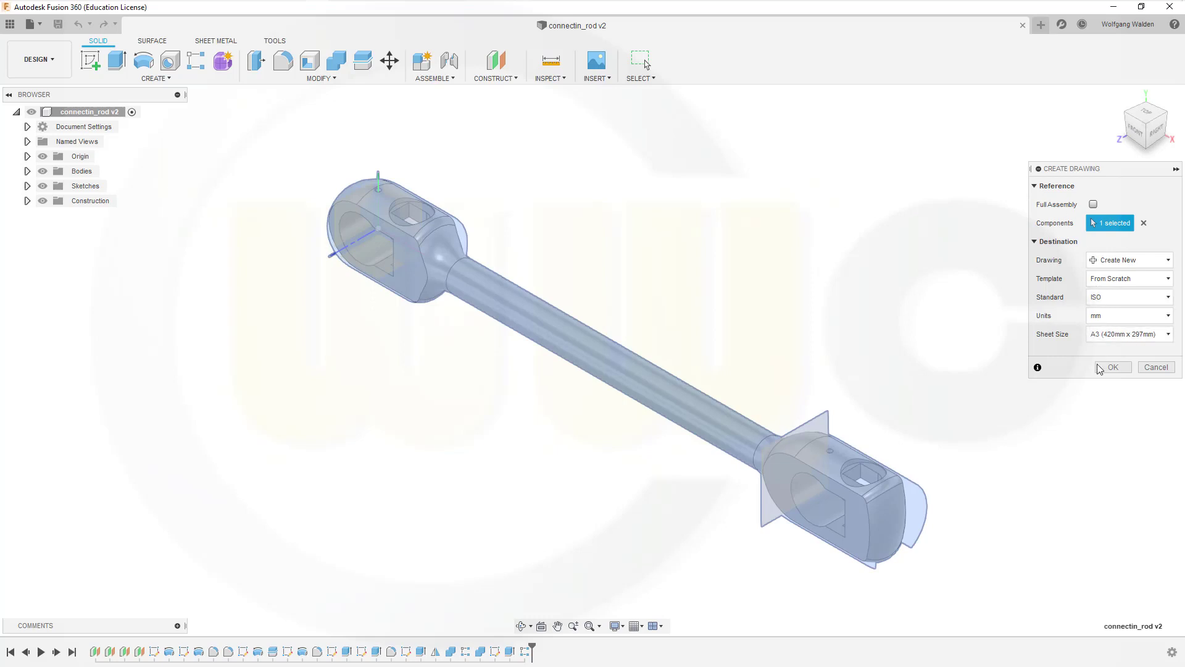
pyautogui.click(1114, 368)
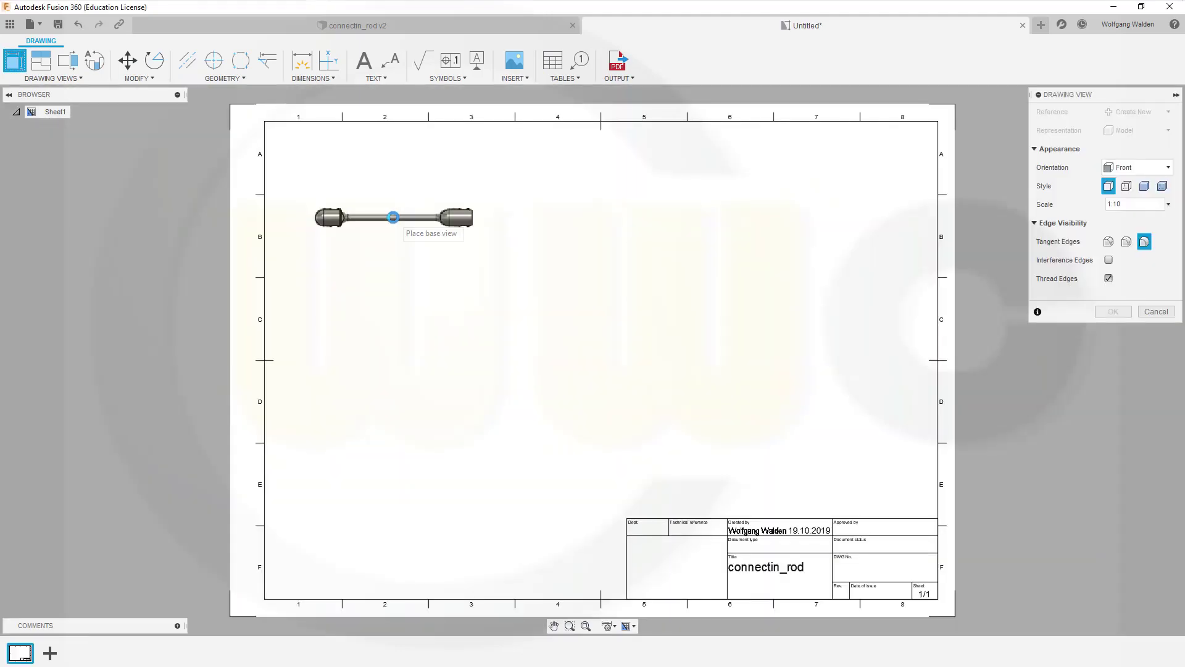
# - Place the front view at 1:4 with visible and hidden edges and full-length tangent edges
pyautogui.click(1168, 205)
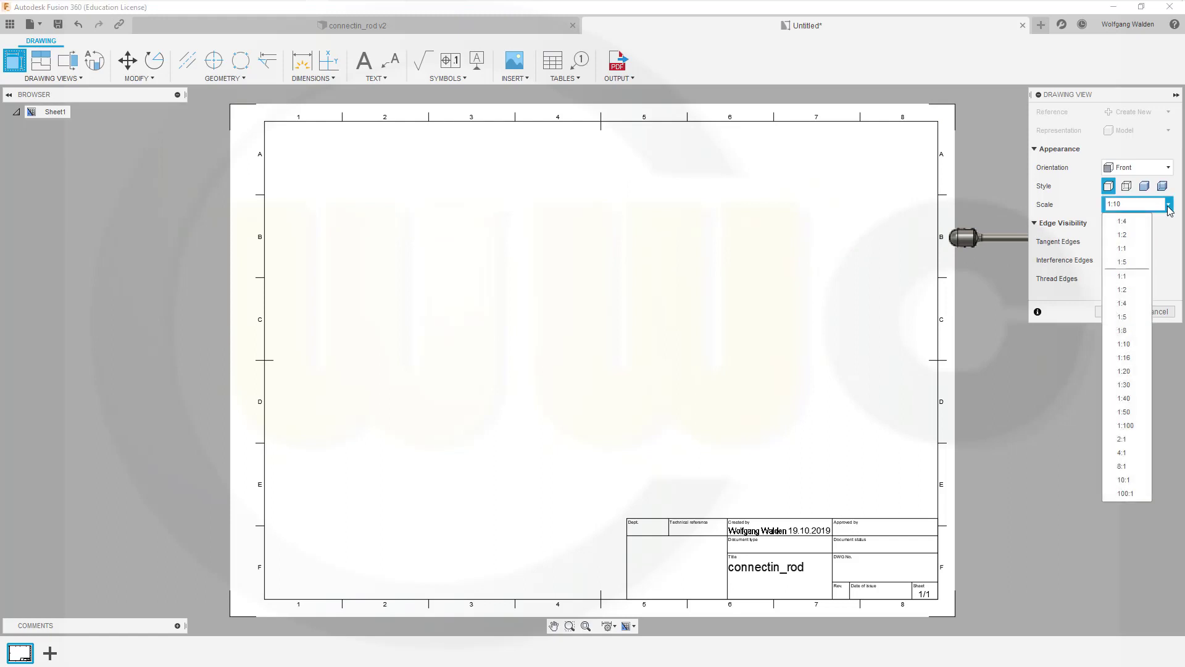
pyautogui.click(1122, 302)
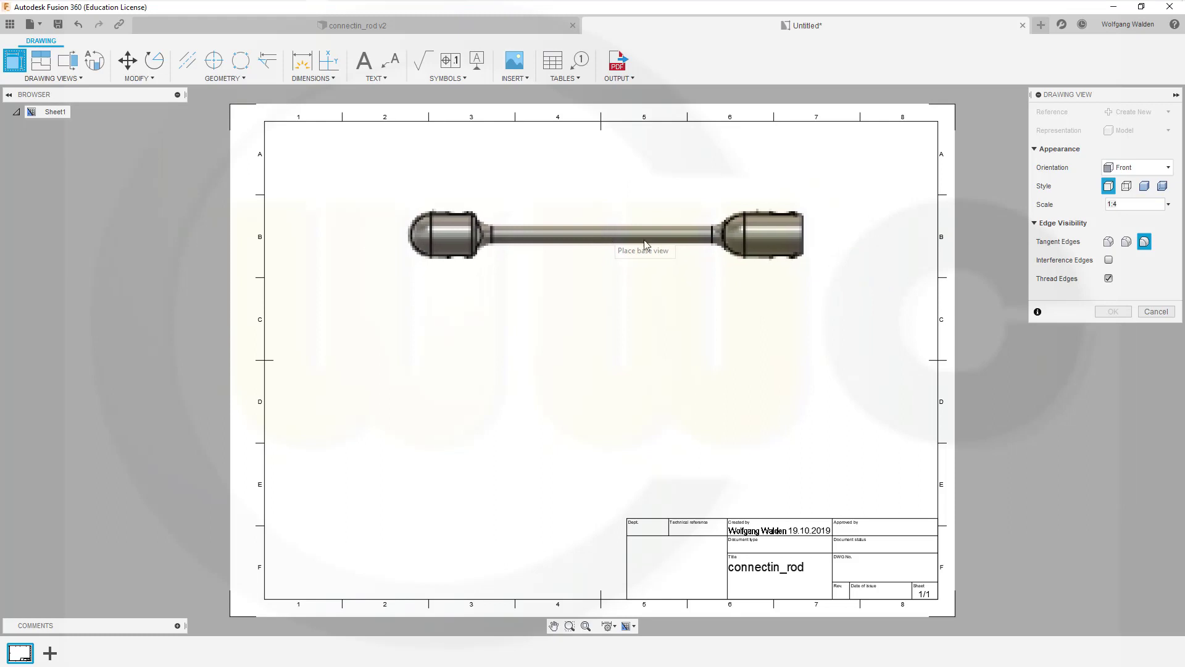
pyautogui.click(1168, 204)
pyautogui.click(1124, 266)
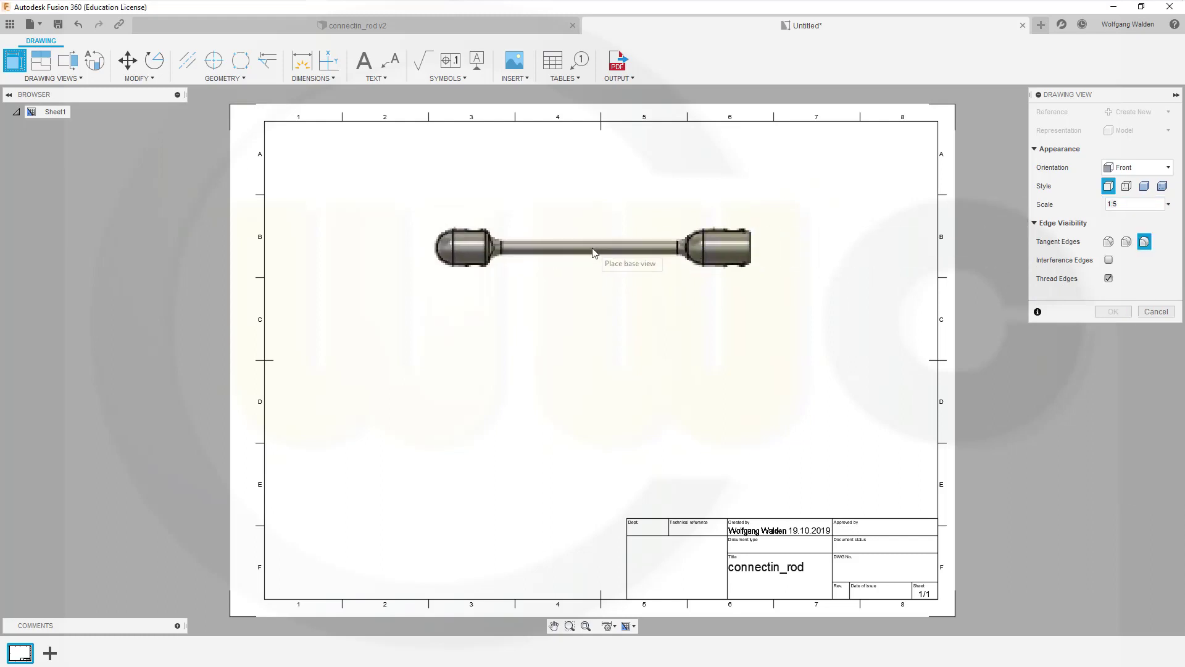
pyautogui.click(1168, 205)
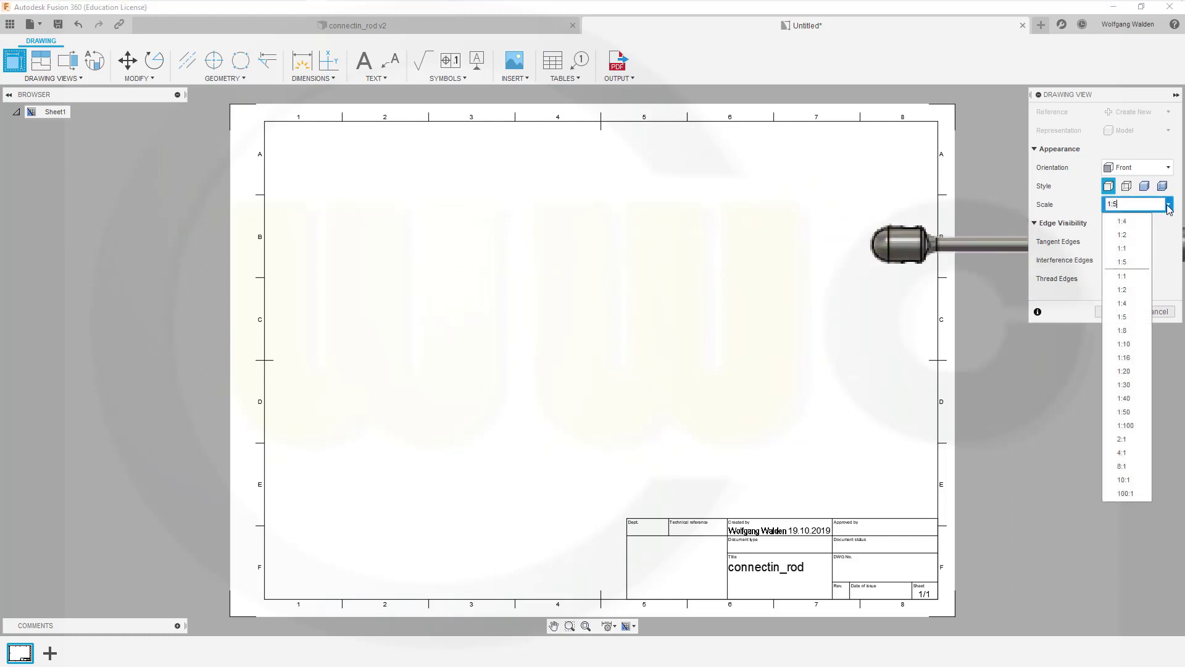
pyautogui.click(1126, 223)
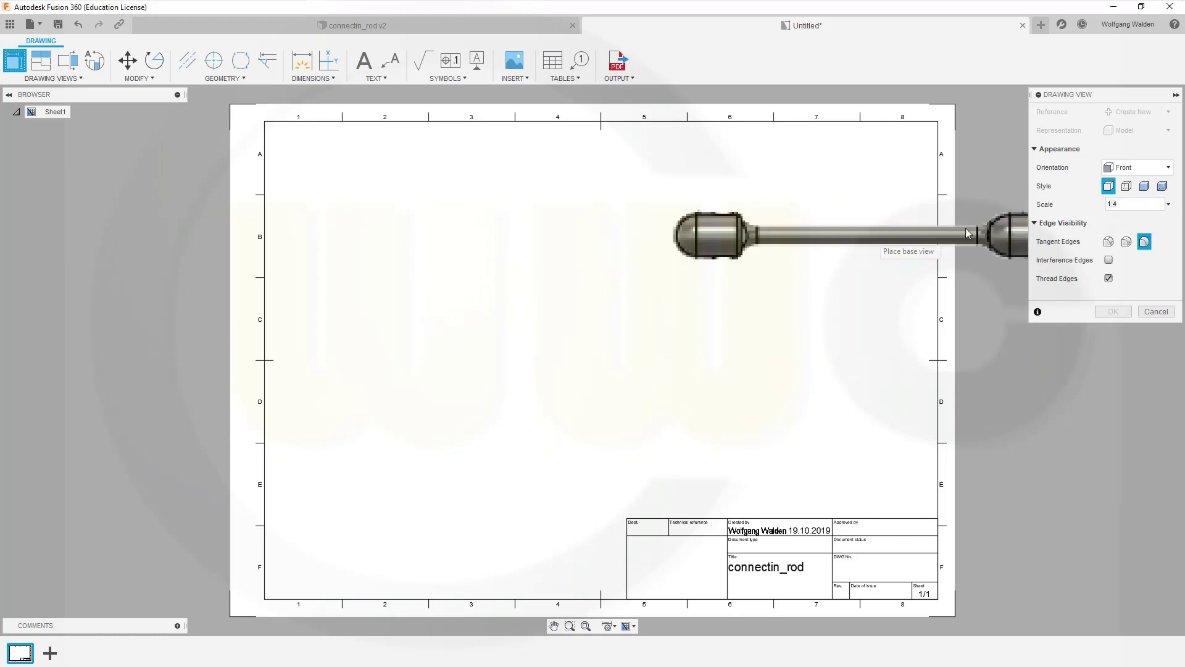
pyautogui.click(1127, 186)
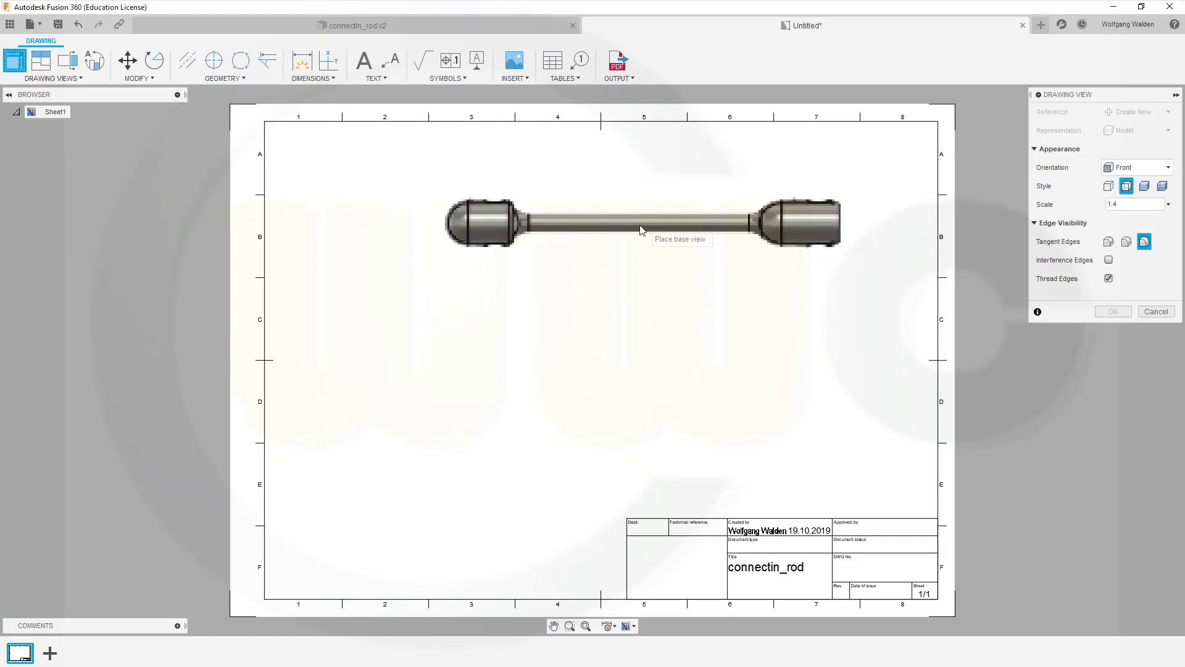
pyautogui.click(1109, 243)
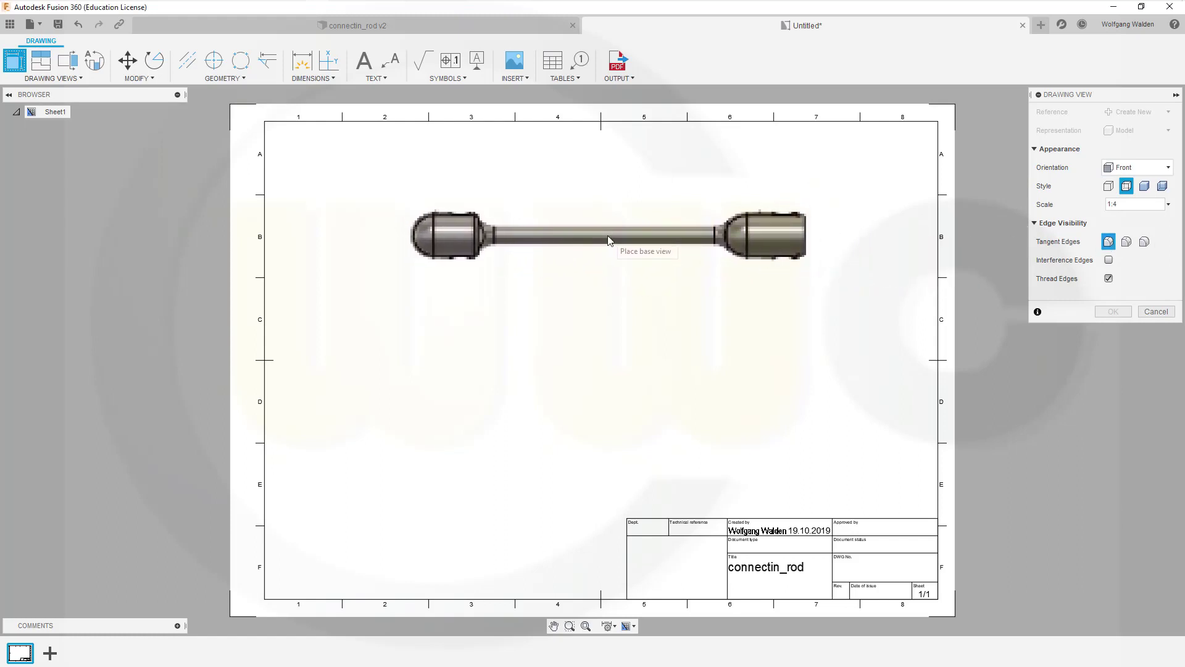
pyautogui.click(608, 241)
pyautogui.click(1114, 312)
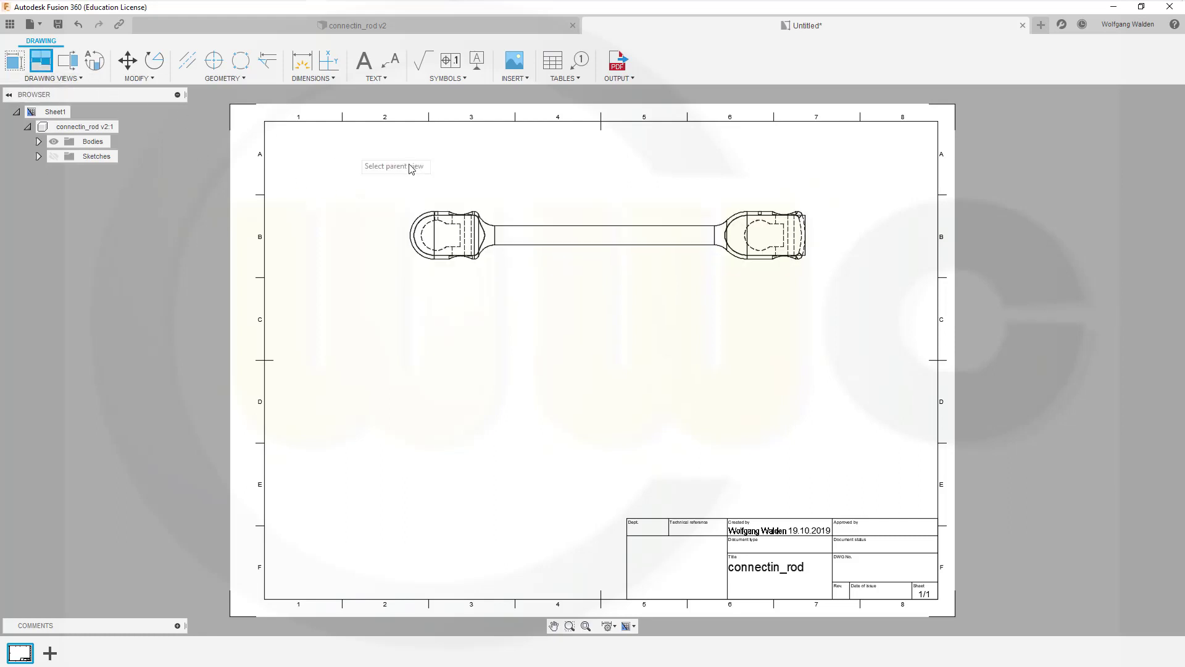
# - Project a second view of the rod directly below the front base view
pyautogui.click(500, 237)
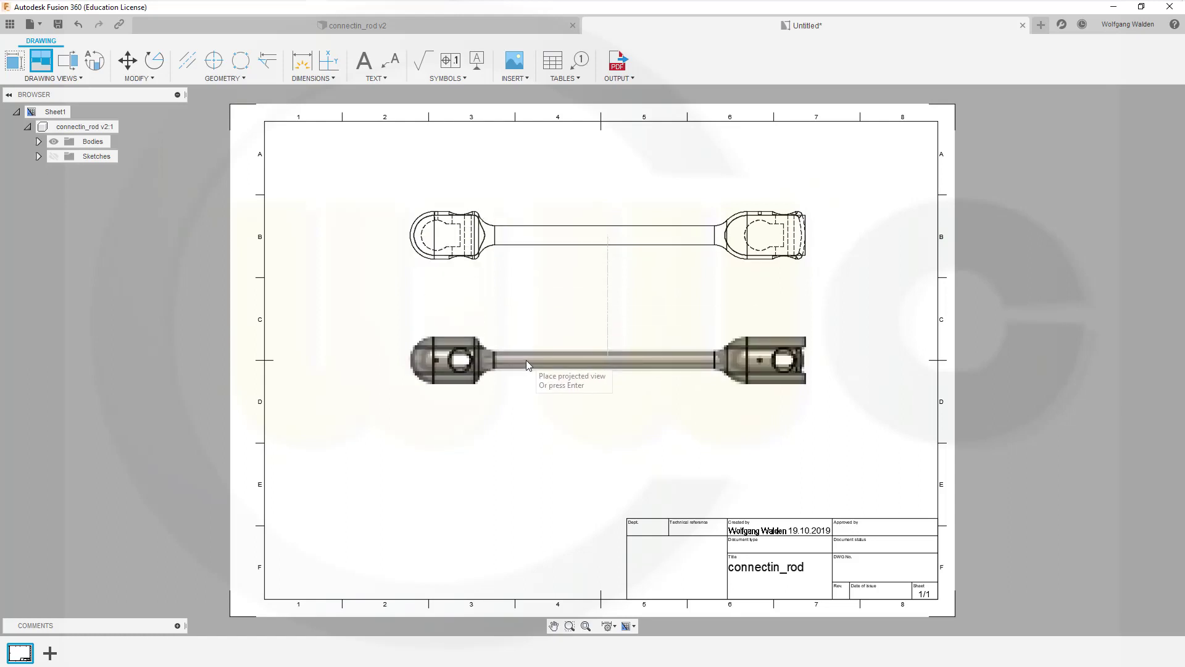
pyautogui.click(526, 360)
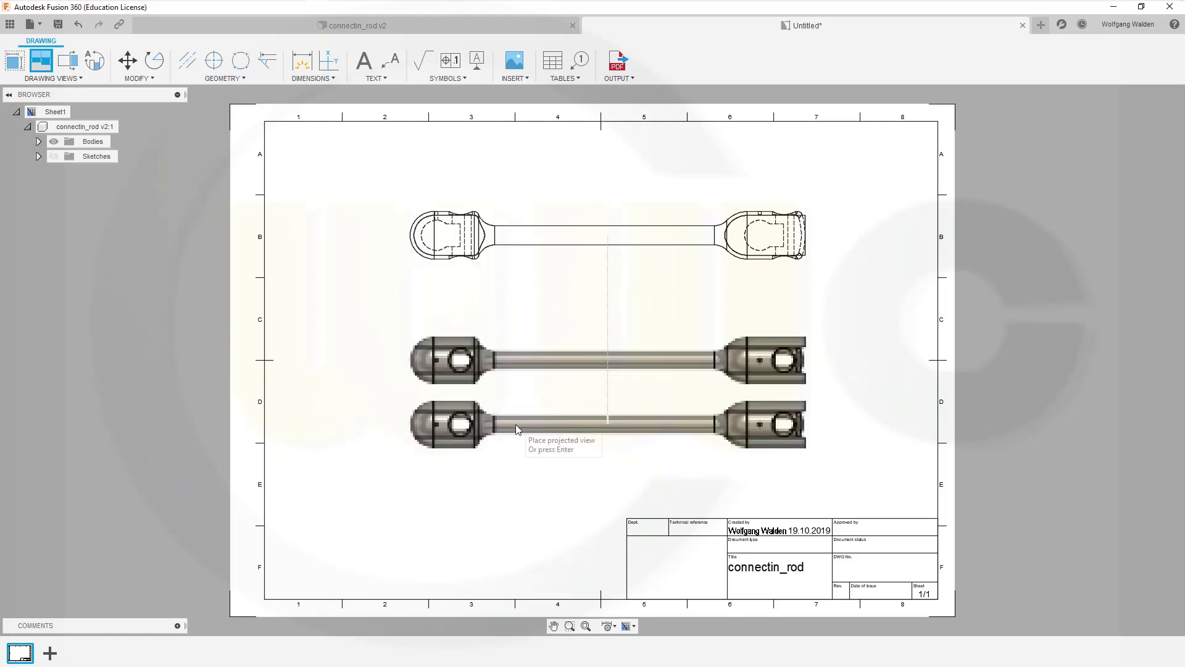
pyautogui.press('Return')
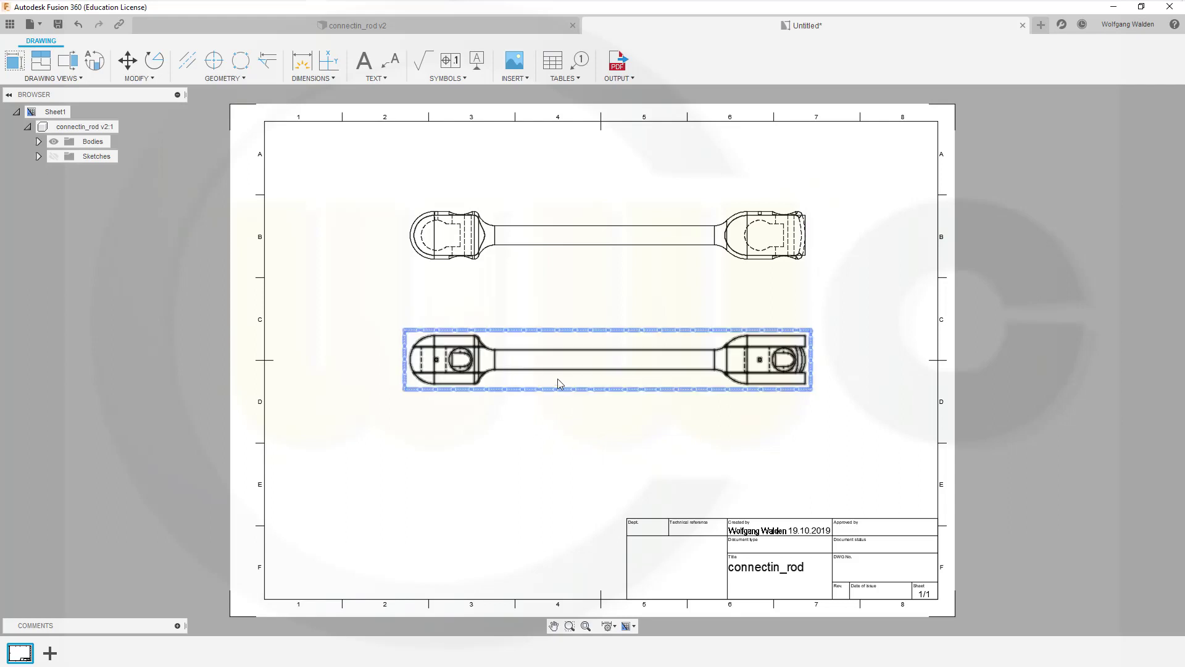
# - Hide Body1, Body2, Body3 and Body4 in the browser's Bodies list
pyautogui.click(39, 142)
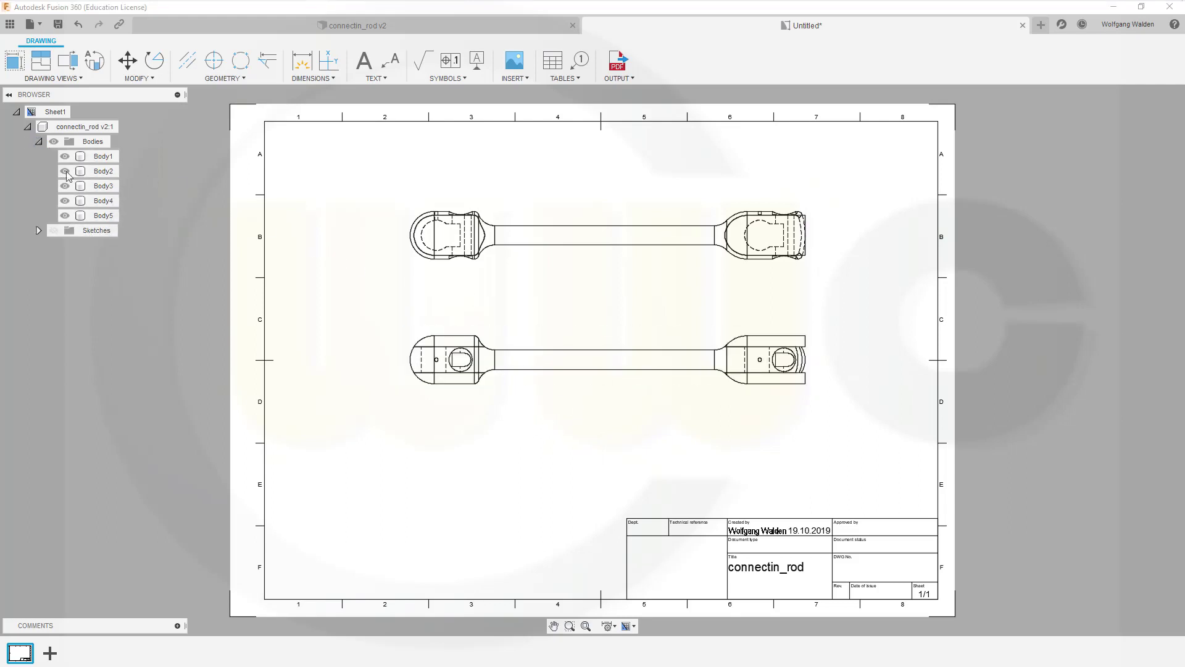
pyautogui.click(66, 156)
pyautogui.click(64, 170)
pyautogui.click(65, 201)
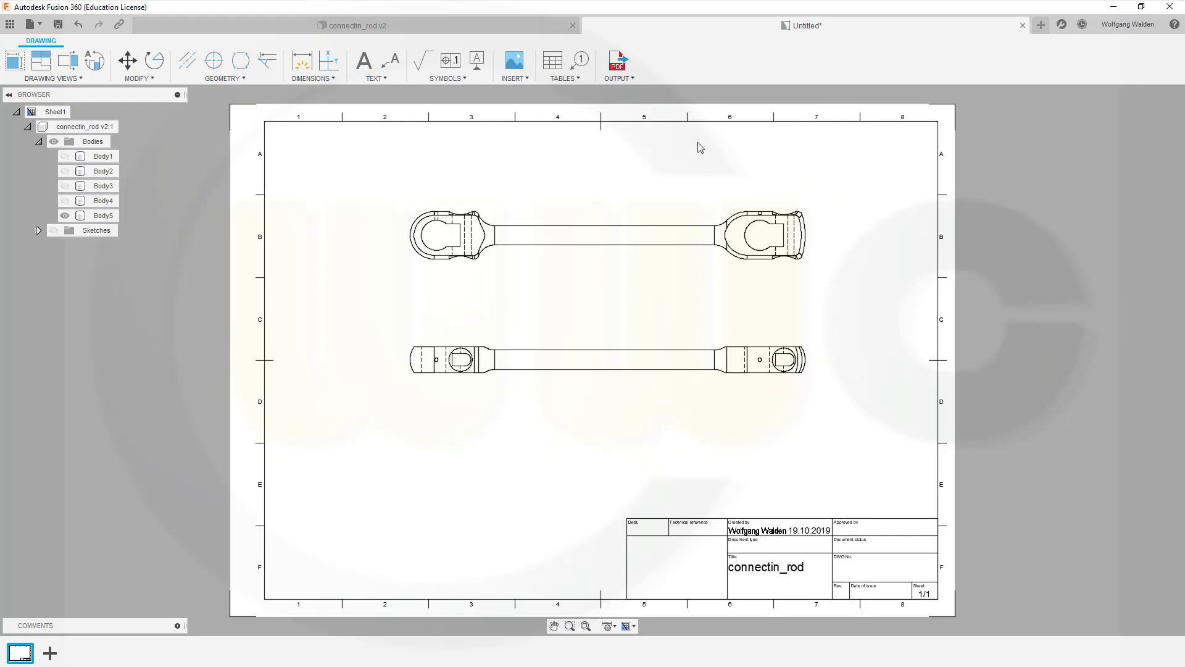
pyautogui.scroll(-1, 718, 154)
pyautogui.scroll(1, 682, 158)
pyautogui.scroll(1, 640, 169)
pyautogui.scroll(1, 633, 169)
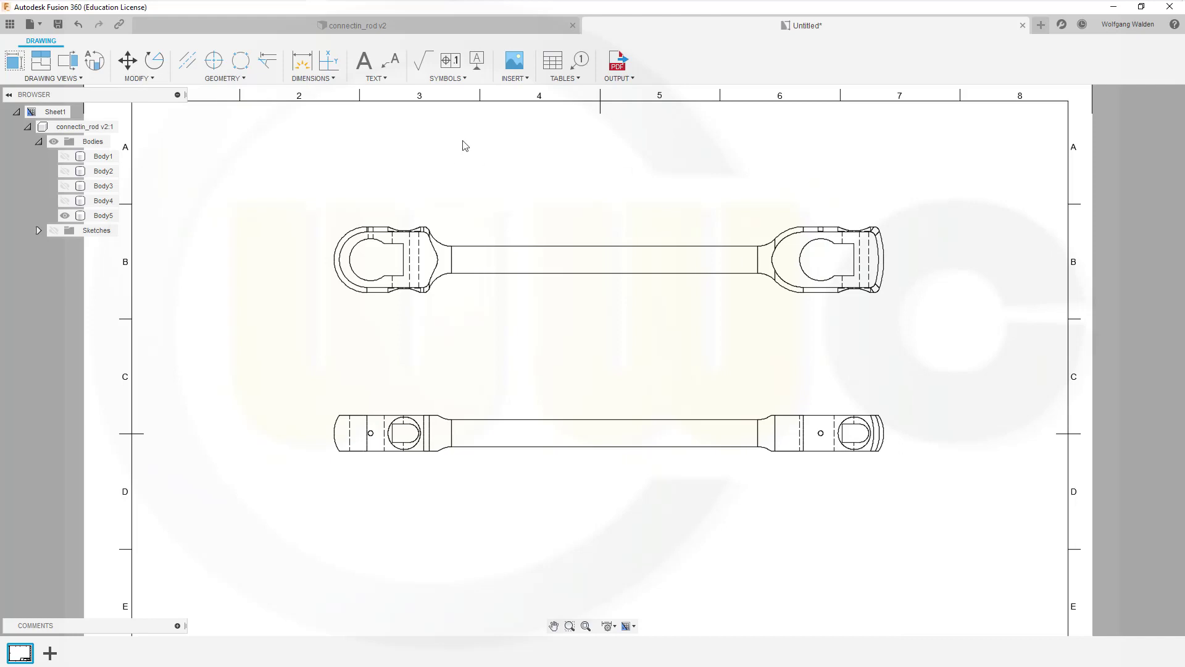
# - Add centre marks to the front view's left hole, right hole and right rounded end
pyautogui.click(214, 60)
pyautogui.click(363, 245)
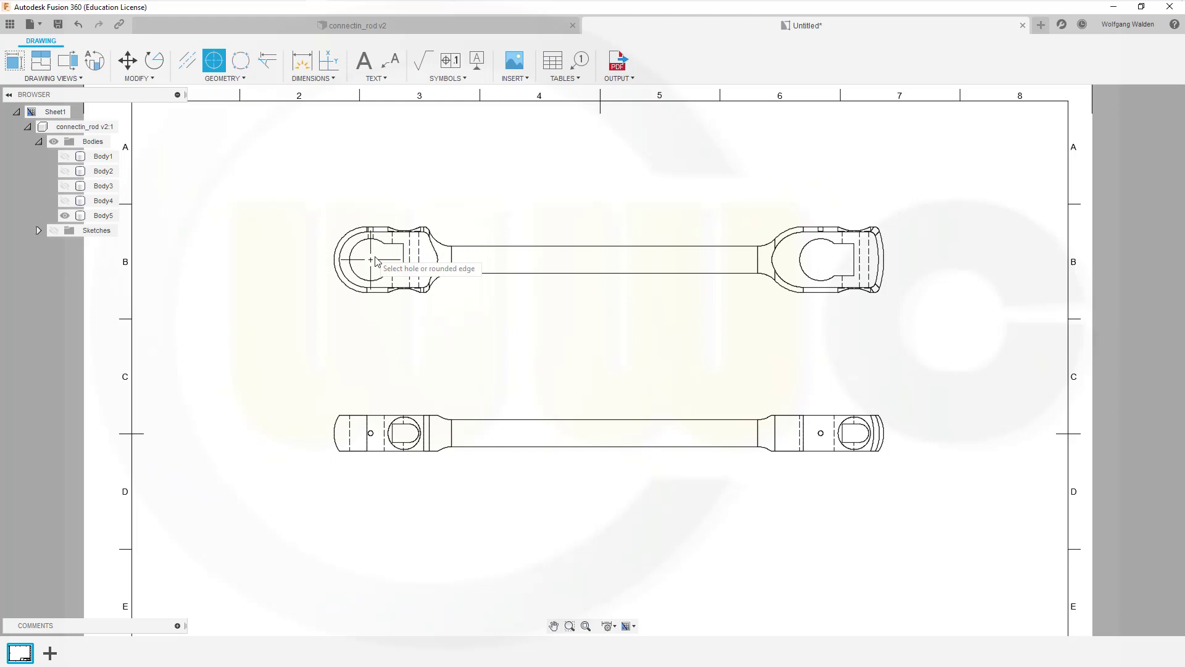
pyautogui.click(816, 249)
pyautogui.click(886, 263)
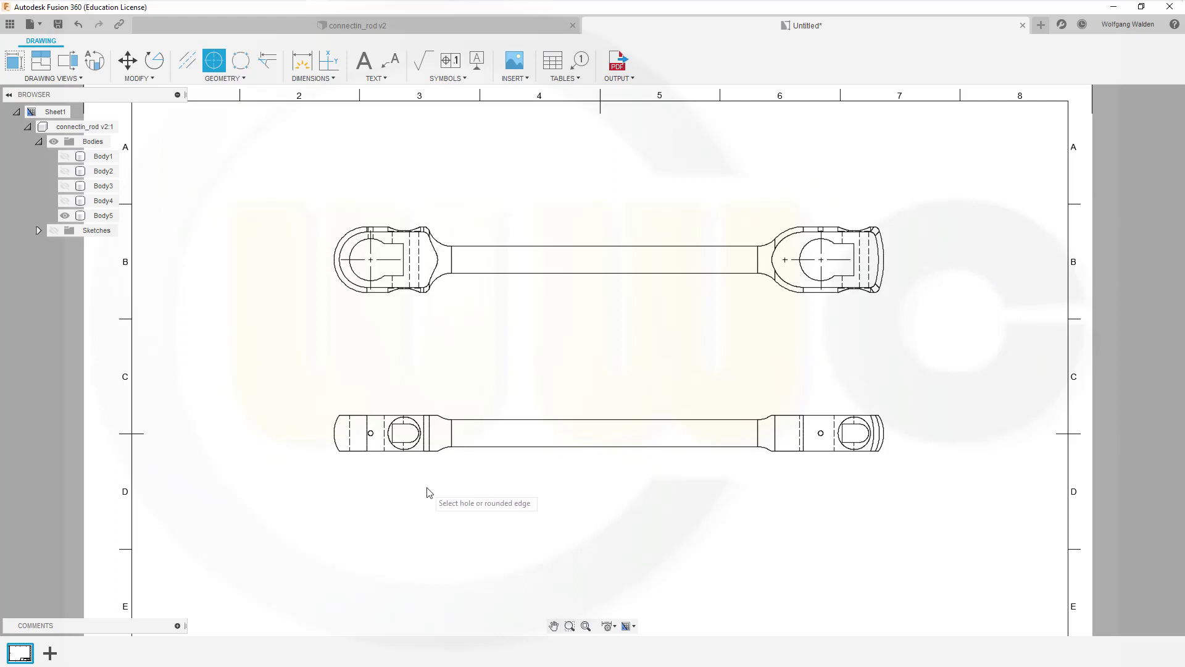
pyautogui.scroll(-2, 424, 490)
pyautogui.scroll(2, 384, 451)
pyautogui.scroll(2, 392, 458)
pyautogui.scroll(1, 375, 447)
# - Add centre marks to the lower view's small holes, slot end and large right circle
pyautogui.click(345, 414)
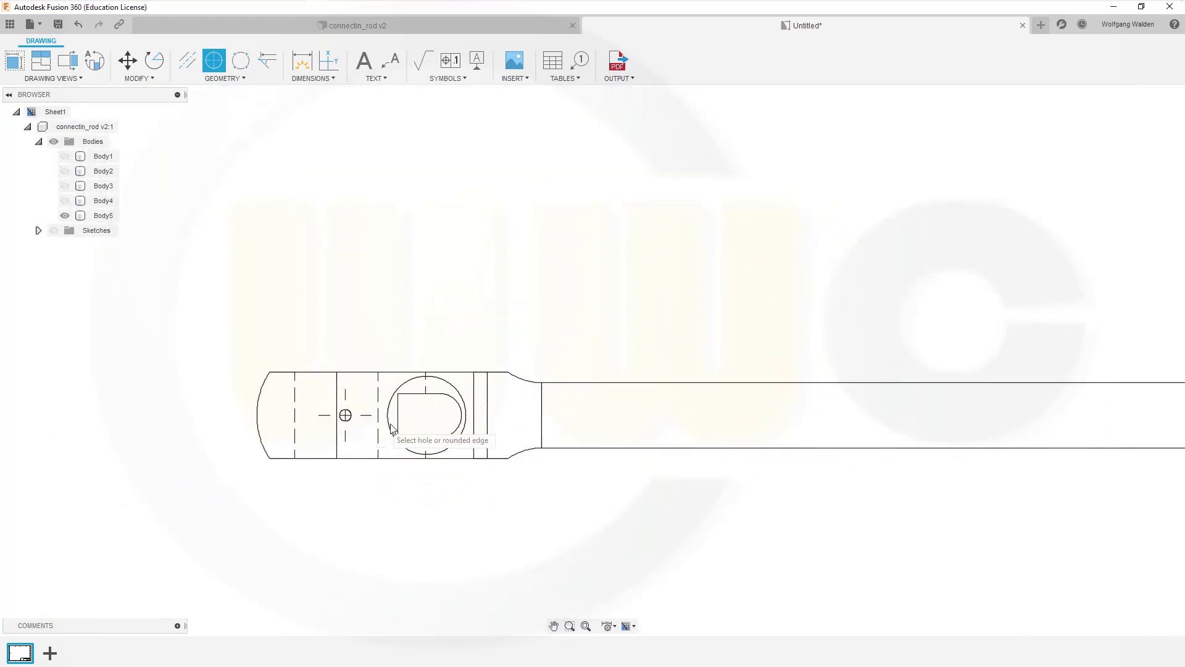
pyautogui.click(460, 408)
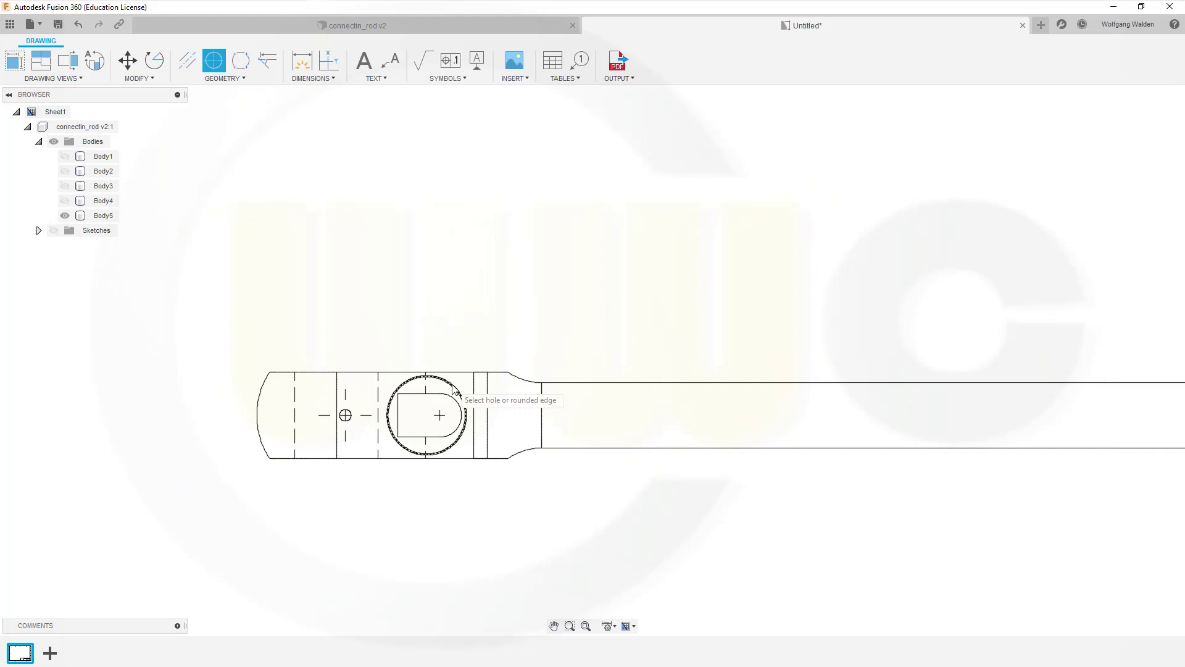
pyautogui.moveTo(1007, 397); pyautogui.dragTo(290, 366, button='middle')
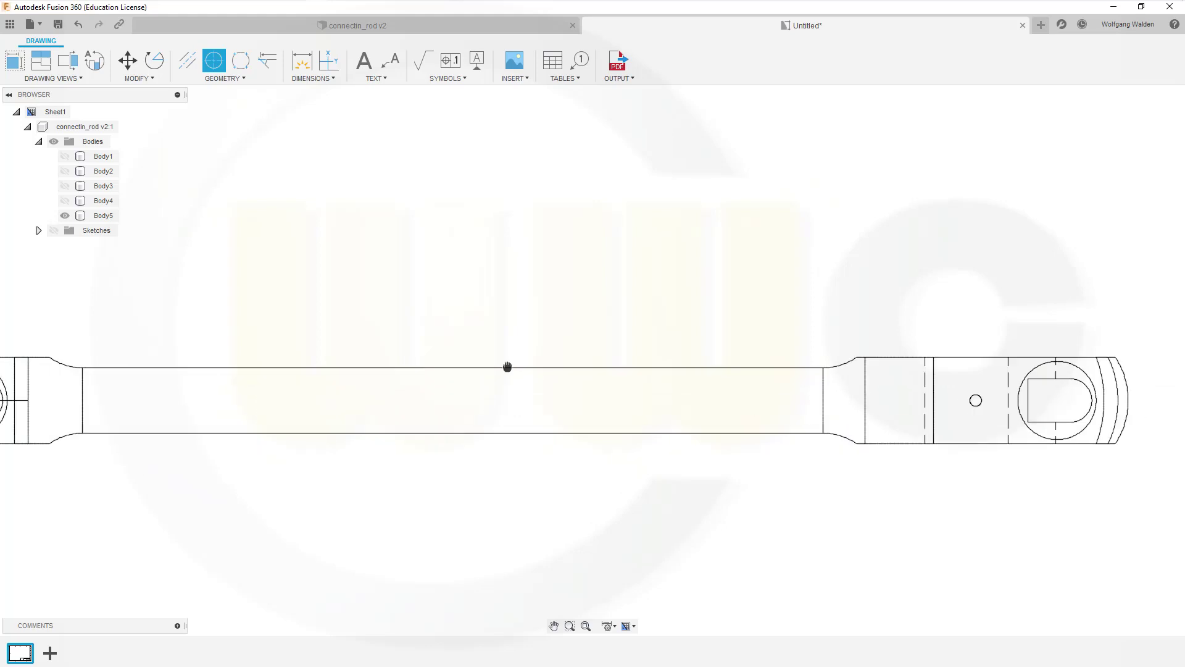
pyautogui.click(578, 401)
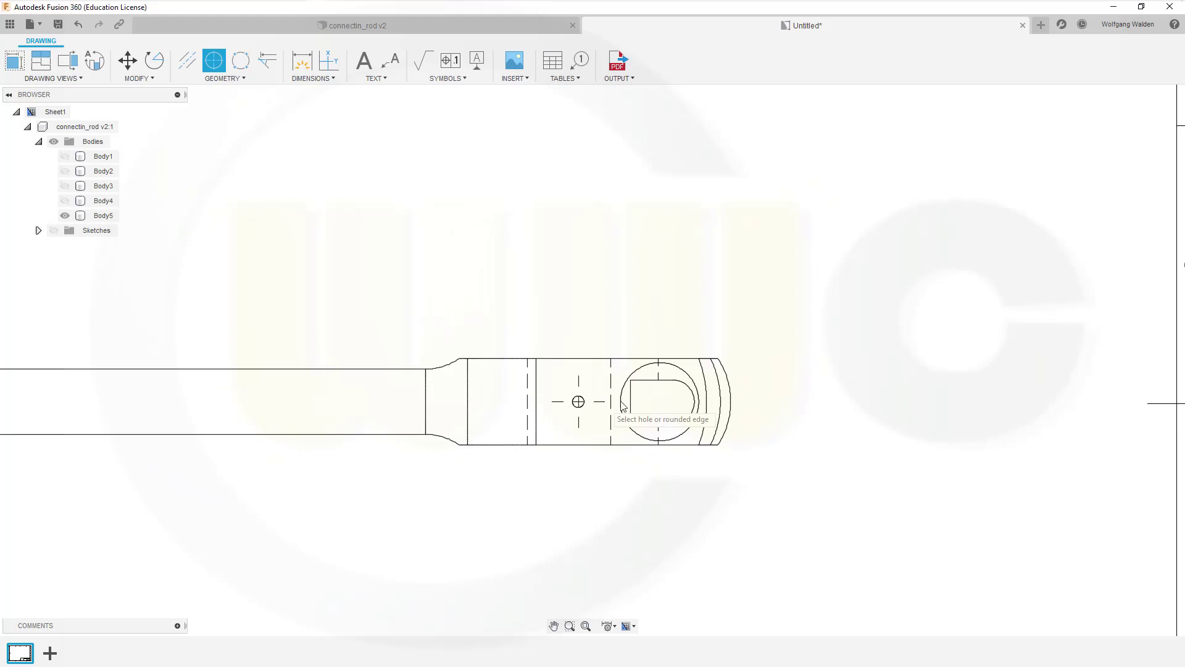
pyautogui.click(685, 375)
pyautogui.scroll(-1, 445, 437)
pyautogui.scroll(2, 407, 436)
pyautogui.scroll(-2, 408, 435)
pyautogui.moveTo(283, 397); pyautogui.dragTo(416, 390, button='middle')
pyautogui.scroll(1, 859, 511)
pyautogui.moveTo(859, 510); pyautogui.dragTo(893, 539, button='middle')
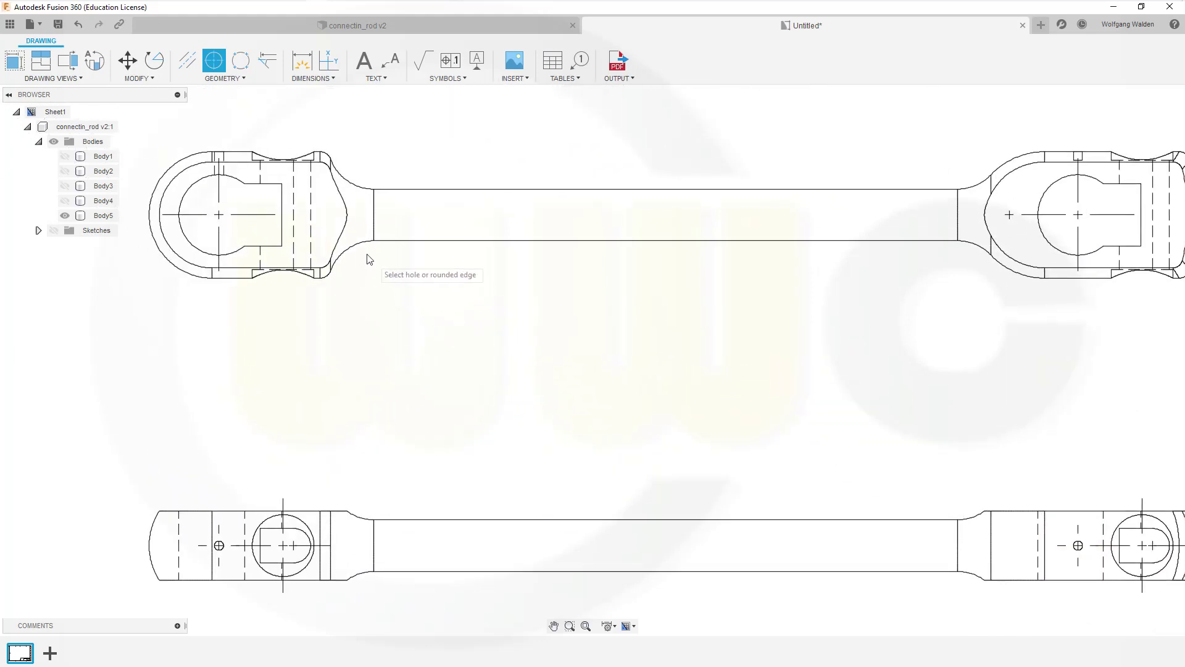
# - Add centrelines along the shafts of both the front and lower views
pyautogui.click(192, 61)
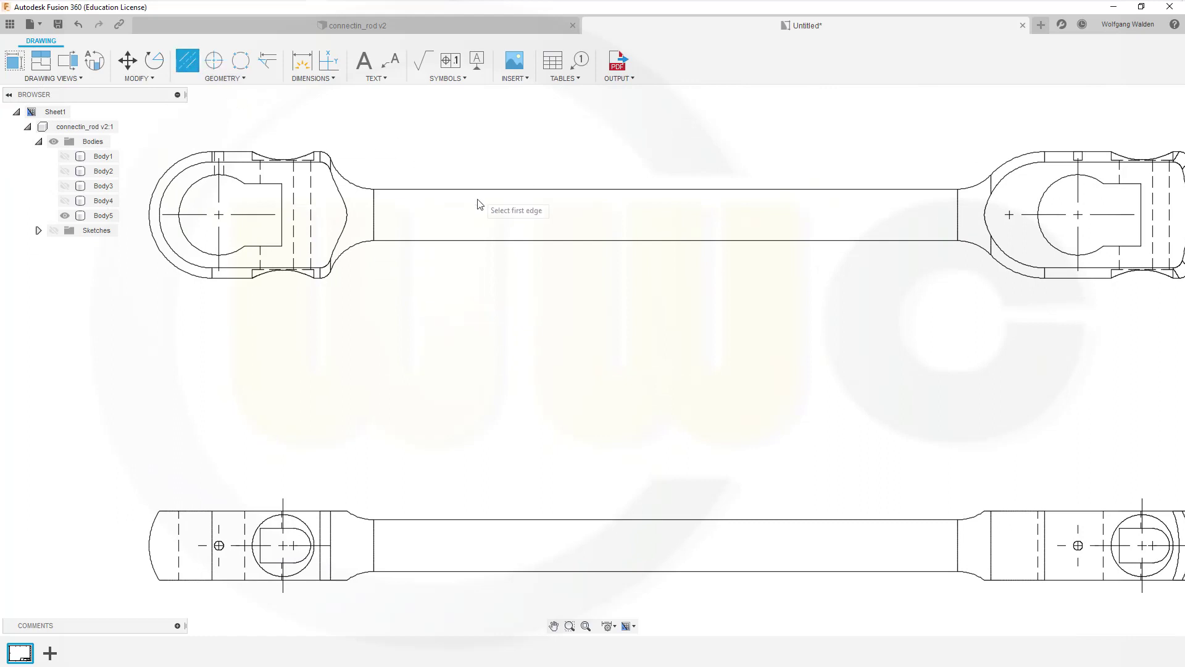
pyautogui.click(489, 241)
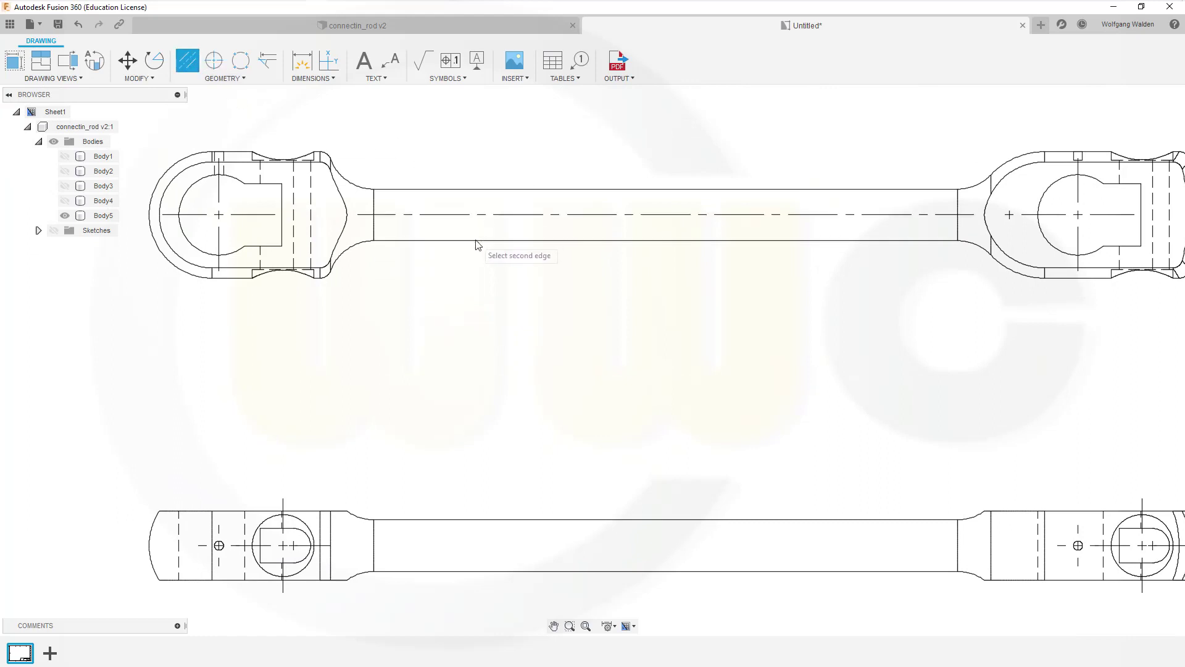
pyautogui.click(559, 518)
pyautogui.click(553, 571)
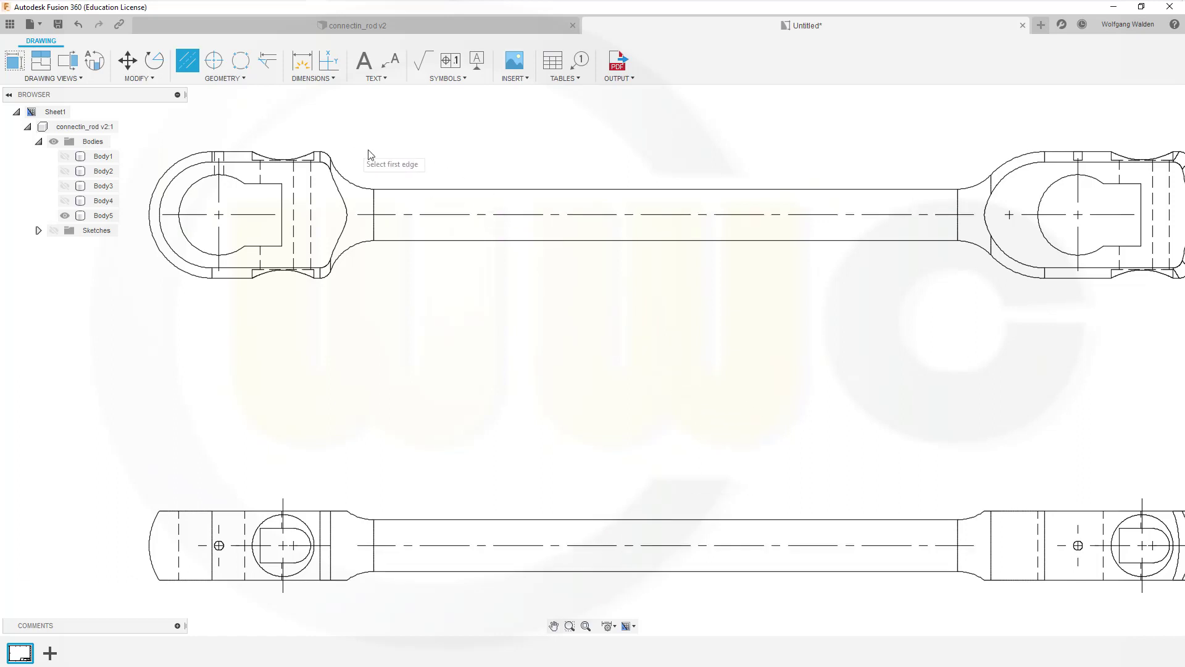
pyautogui.press('Escape')
pyautogui.scroll(-3, 653, 226)
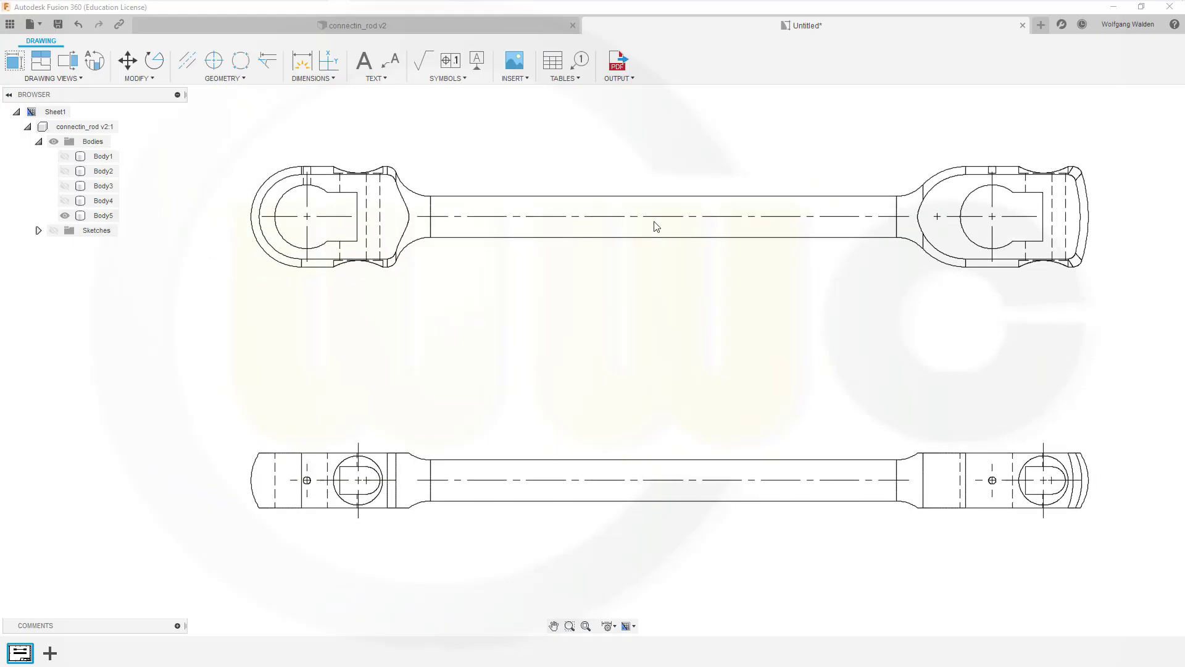
pyautogui.moveTo(662, 163); pyautogui.dragTo(590, 225, button='middle')
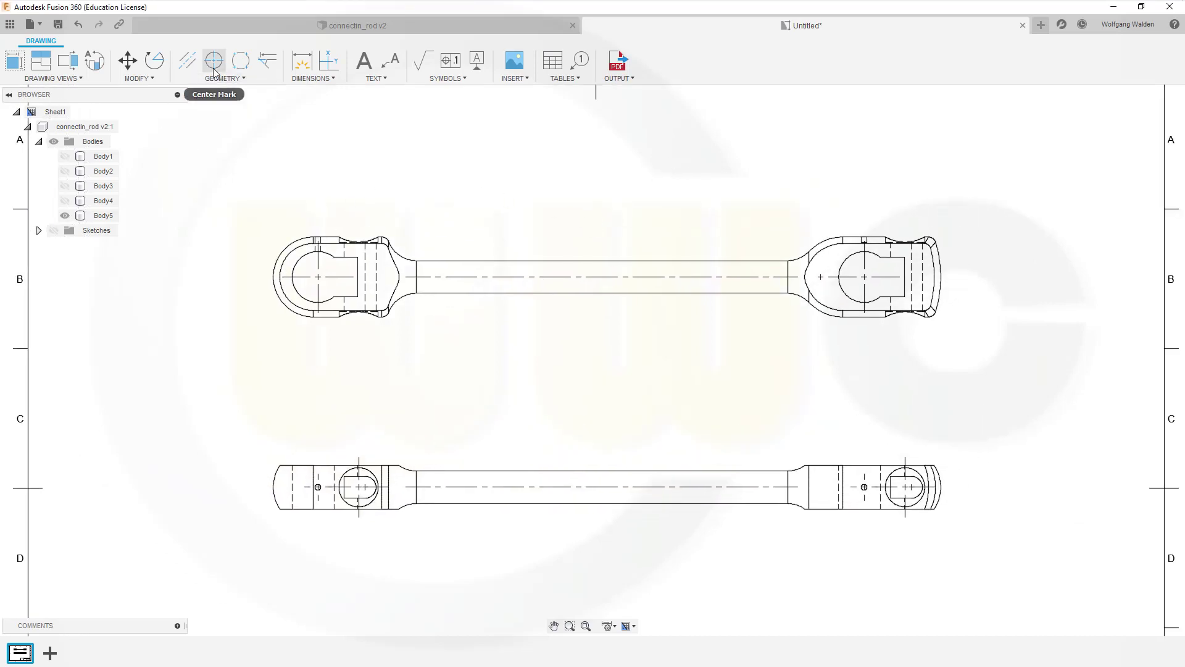
# - Add a 750 linear hole-centre dimension below the front view
pyautogui.click(305, 63)
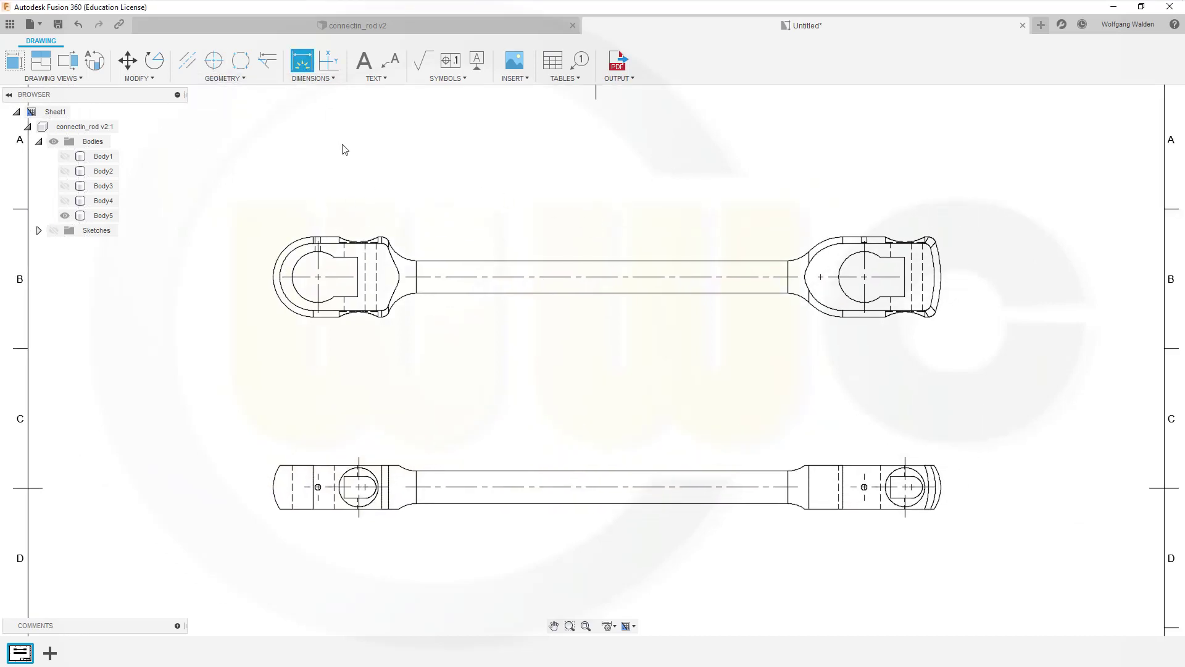
pyautogui.scroll(3, 411, 330)
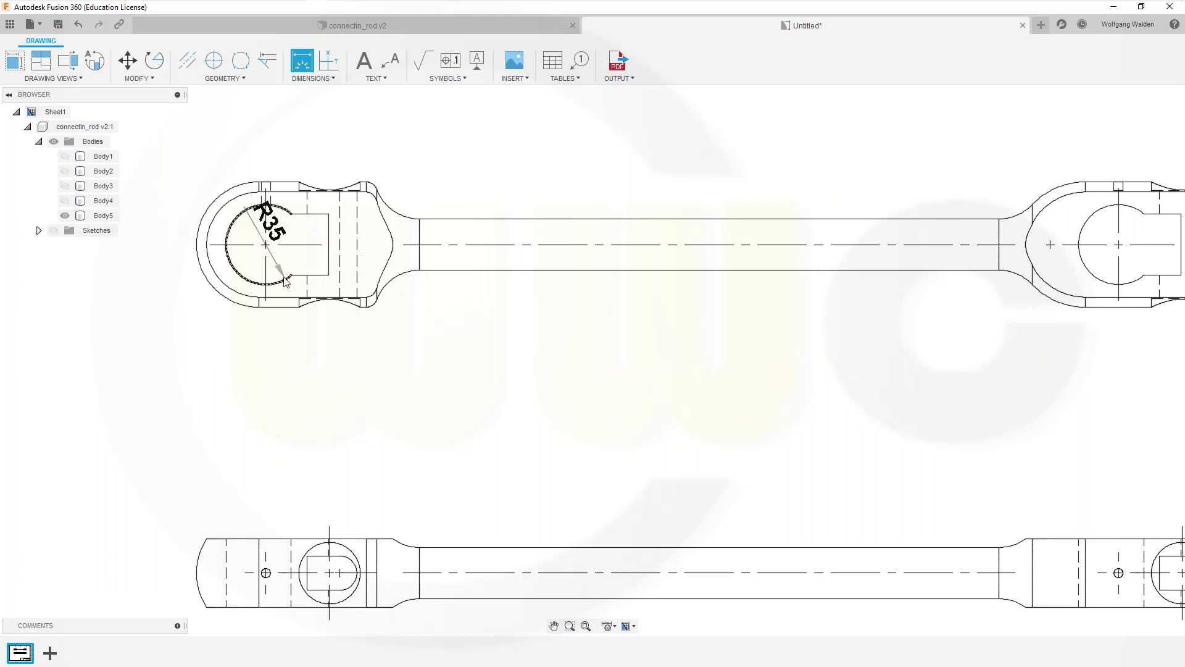
pyautogui.click(334, 78)
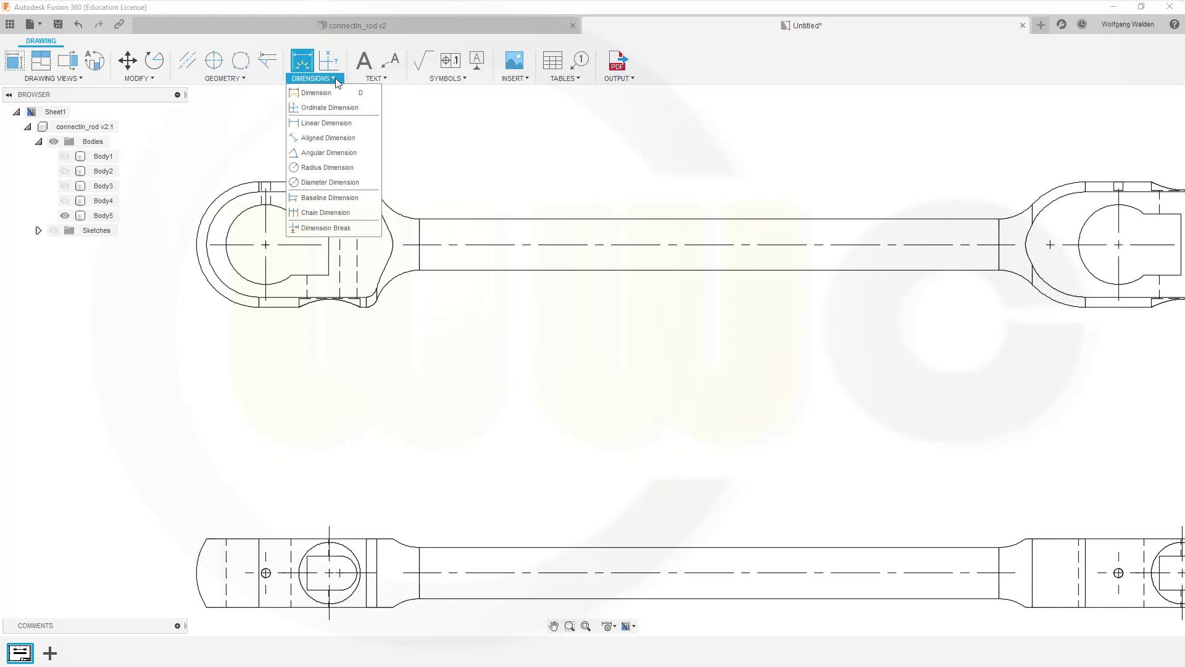
pyautogui.click(319, 123)
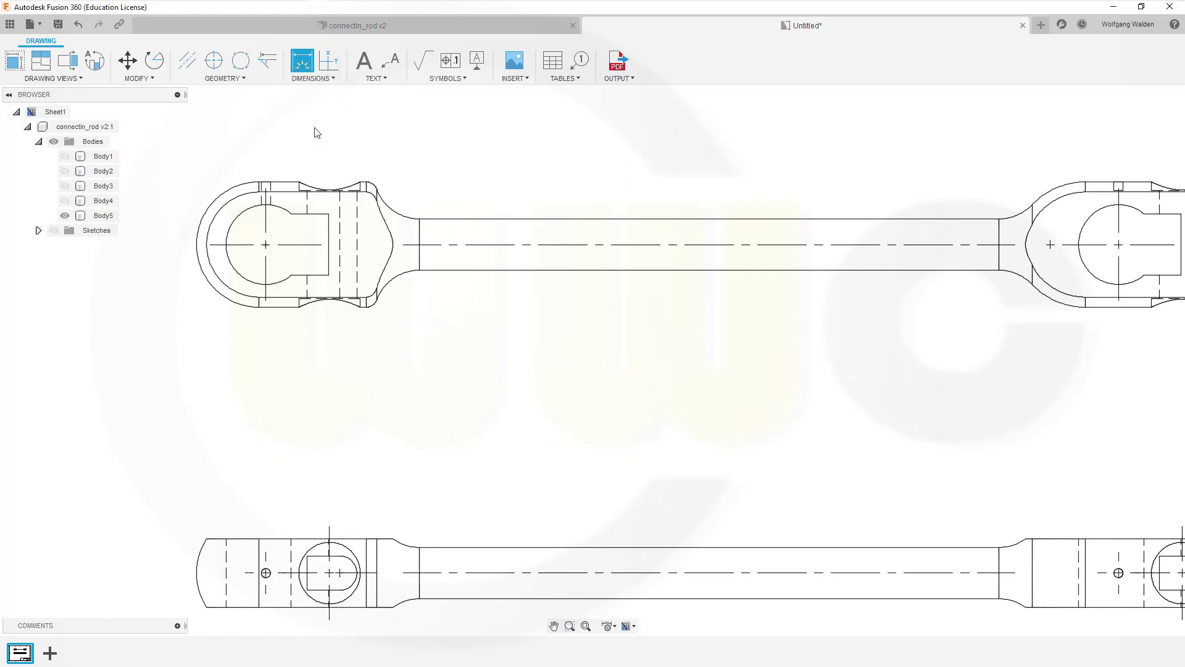
pyautogui.click(266, 244)
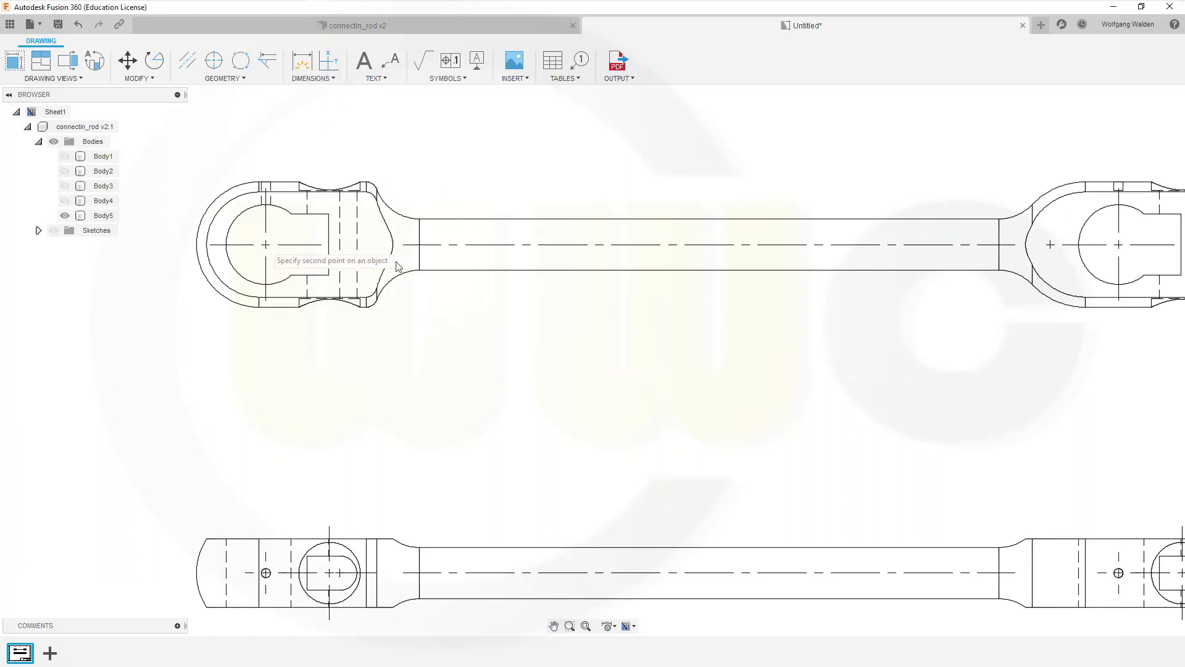
pyautogui.click(1119, 245)
pyautogui.click(725, 463)
# - Add the matching 750 hole-centre dimension below the projected view
pyautogui.moveTo(731, 385); pyautogui.dragTo(671, 285, button='middle')
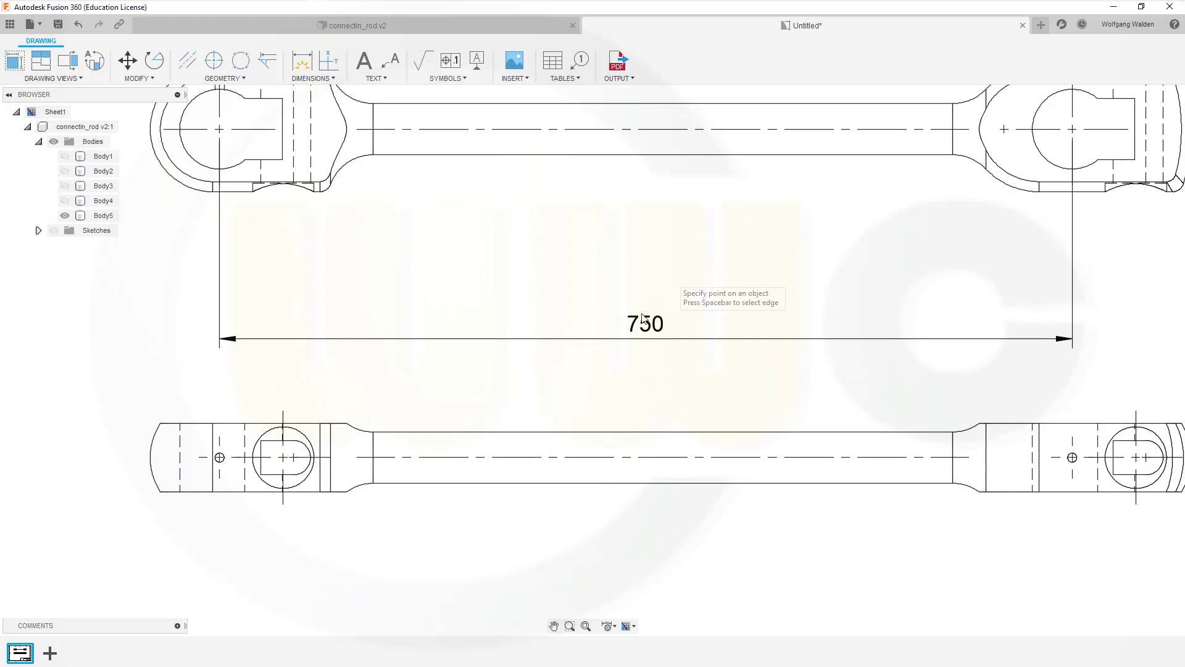
pyautogui.click(283, 454)
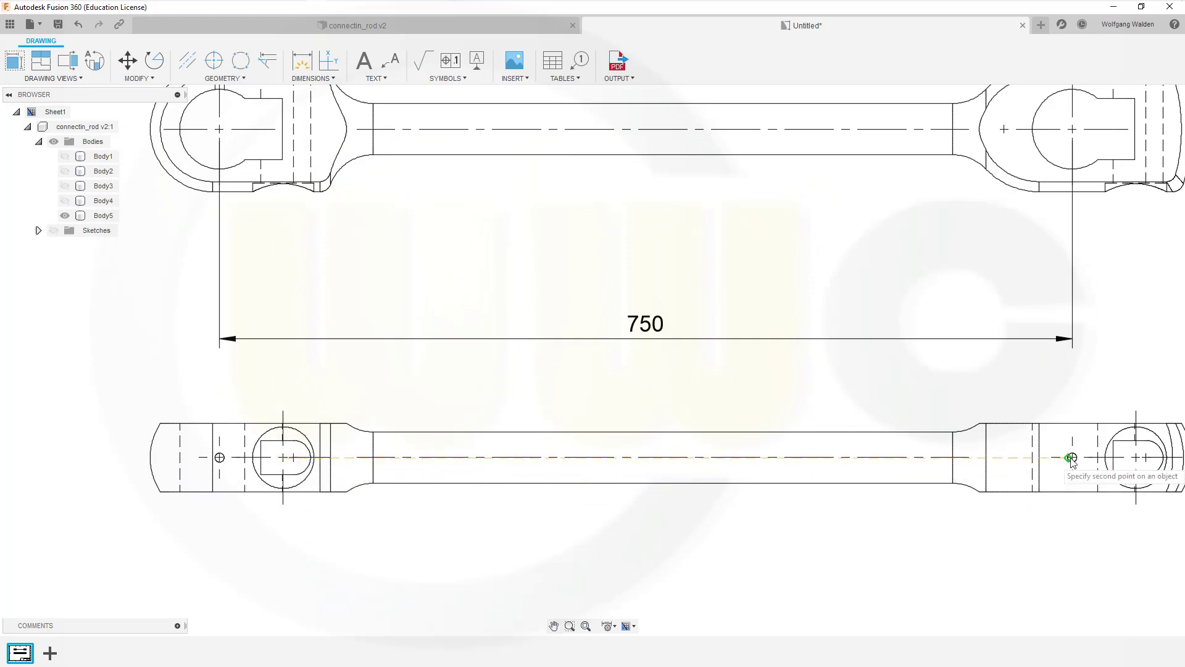
pyautogui.click(1137, 460)
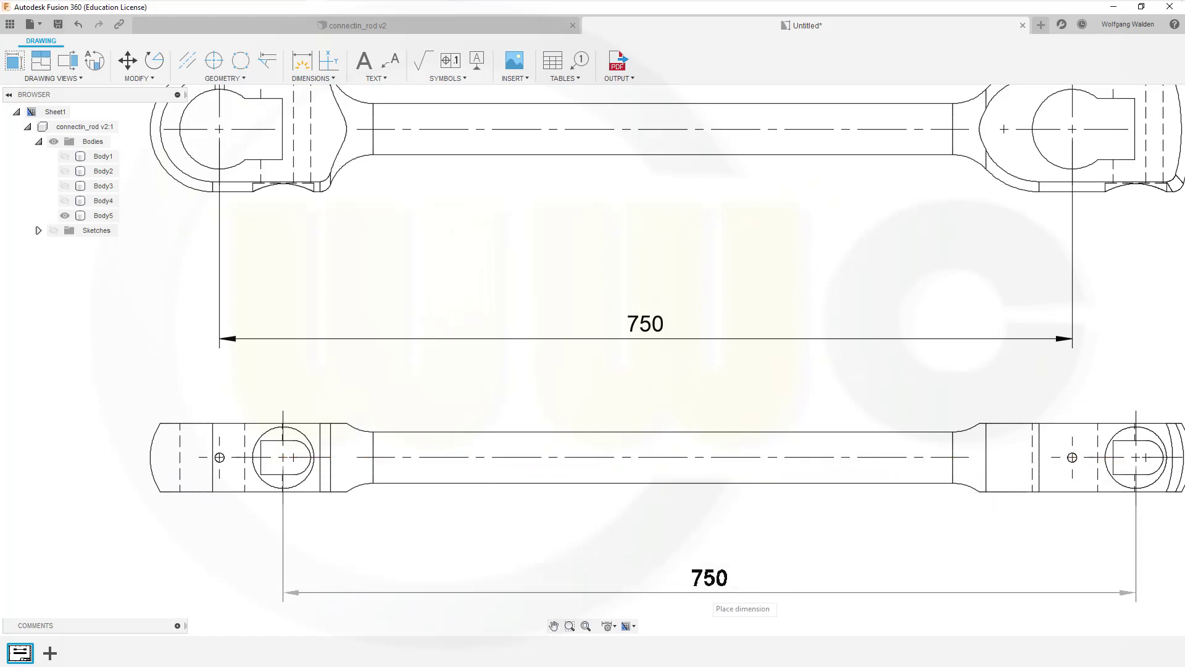
pyautogui.moveTo(706, 587); pyautogui.dragTo(701, 501, button='middle')
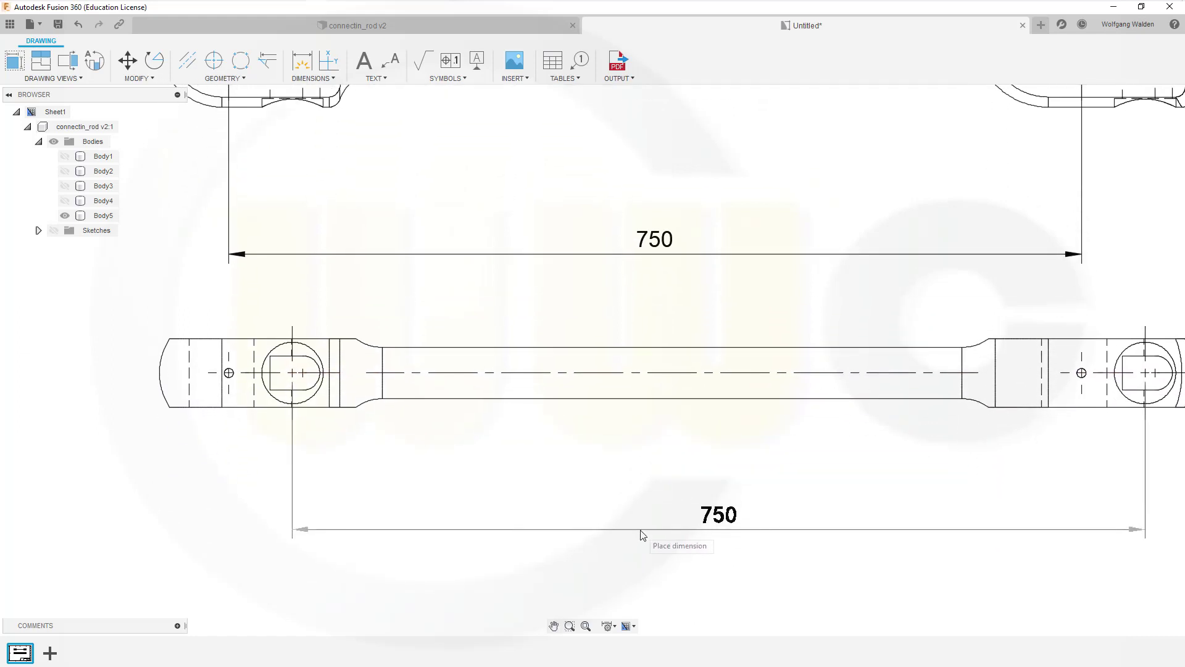
pyautogui.click(651, 550)
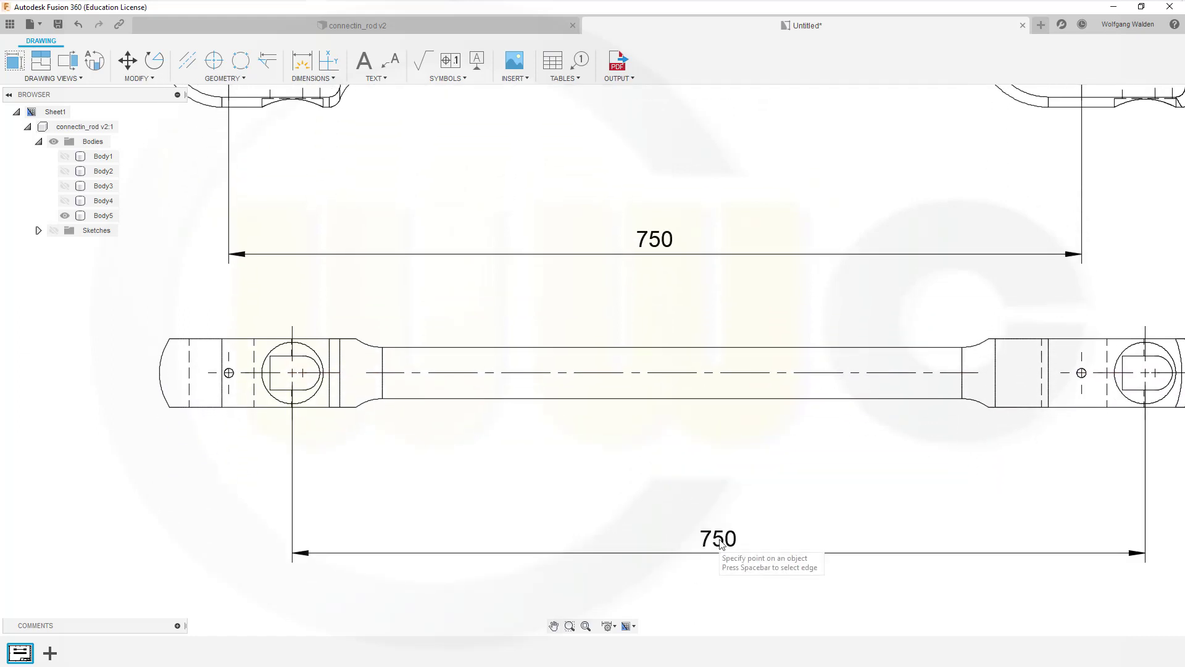
# - Dimension the front view's left end: 55 width and 110, 95, 54 heights
pyautogui.click(310, 81)
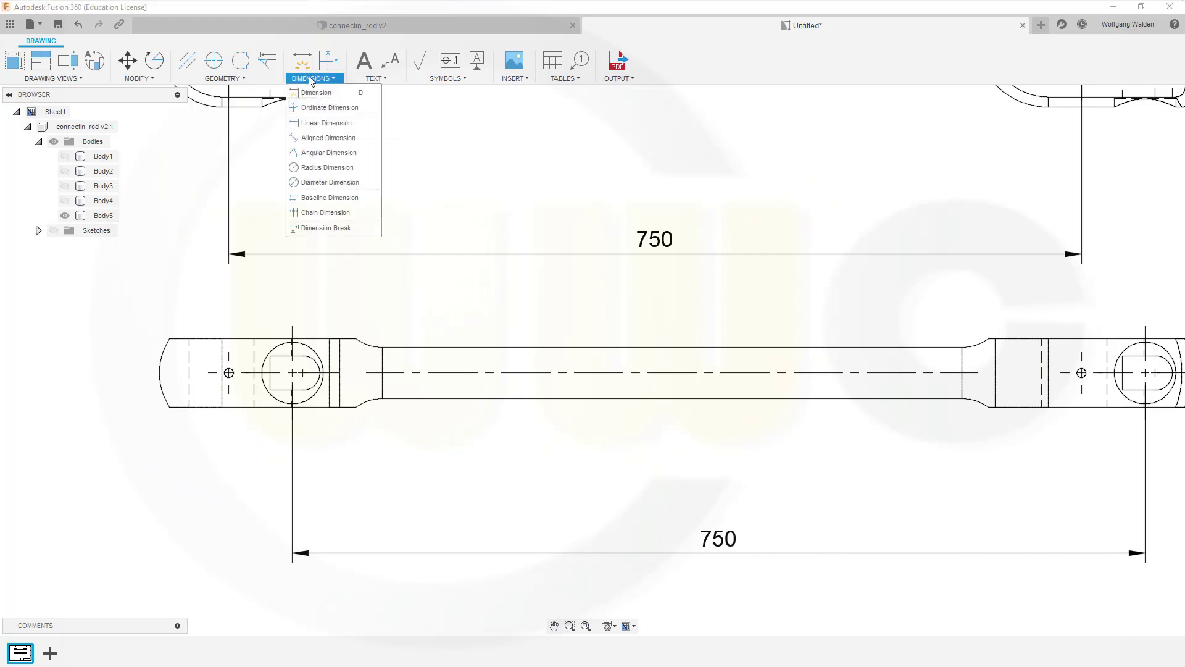
pyautogui.click(308, 70)
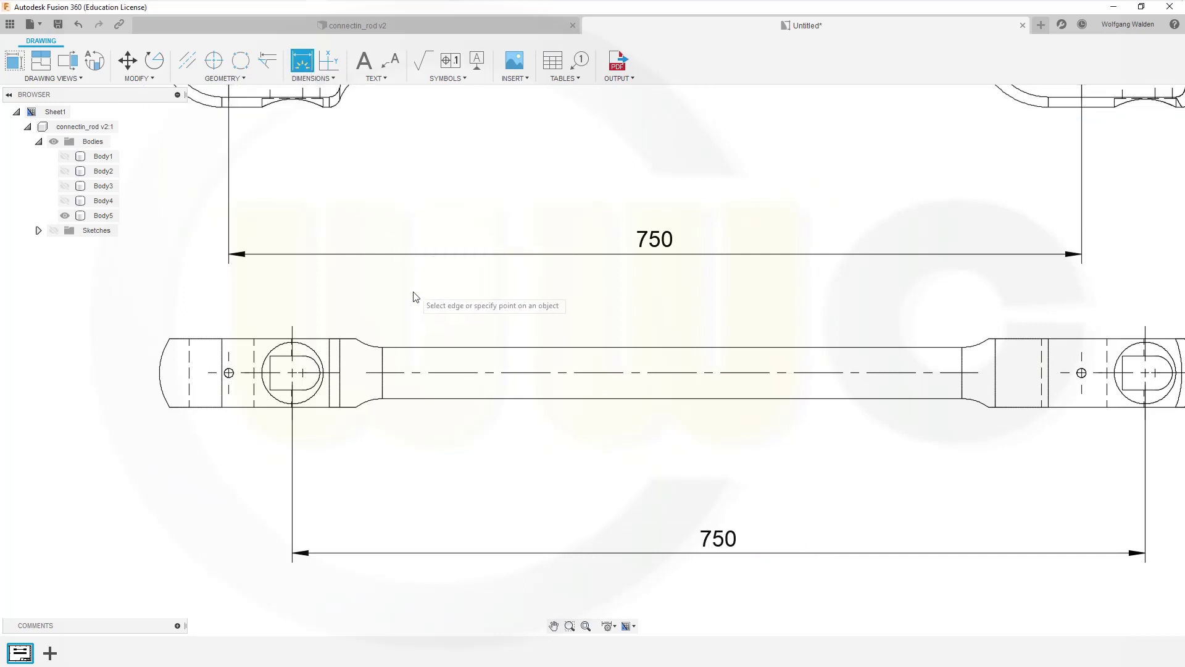
pyautogui.moveTo(416, 291); pyautogui.dragTo(504, 661, button='middle')
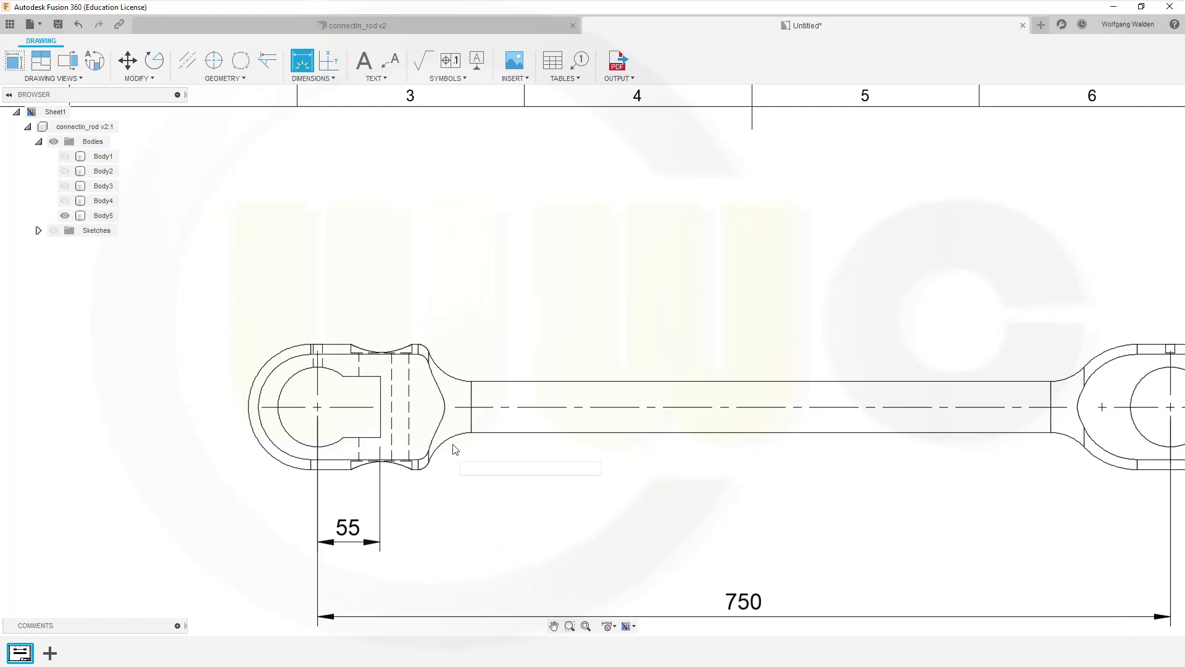
pyautogui.click(368, 380)
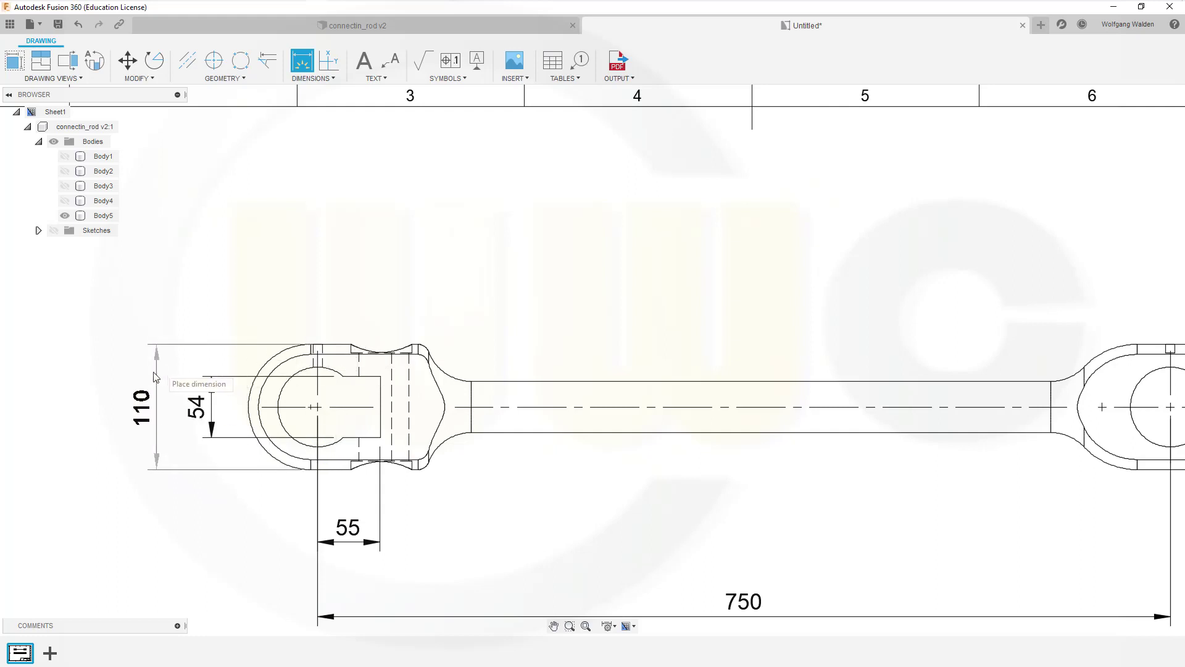
pyautogui.click(76, 390)
pyautogui.scroll(-1, 371, 412)
pyautogui.scroll(2, 390, 407)
pyautogui.scroll(2, 416, 383)
pyautogui.scroll(2, 413, 370)
pyautogui.scroll(1, 414, 370)
pyautogui.click(412, 325)
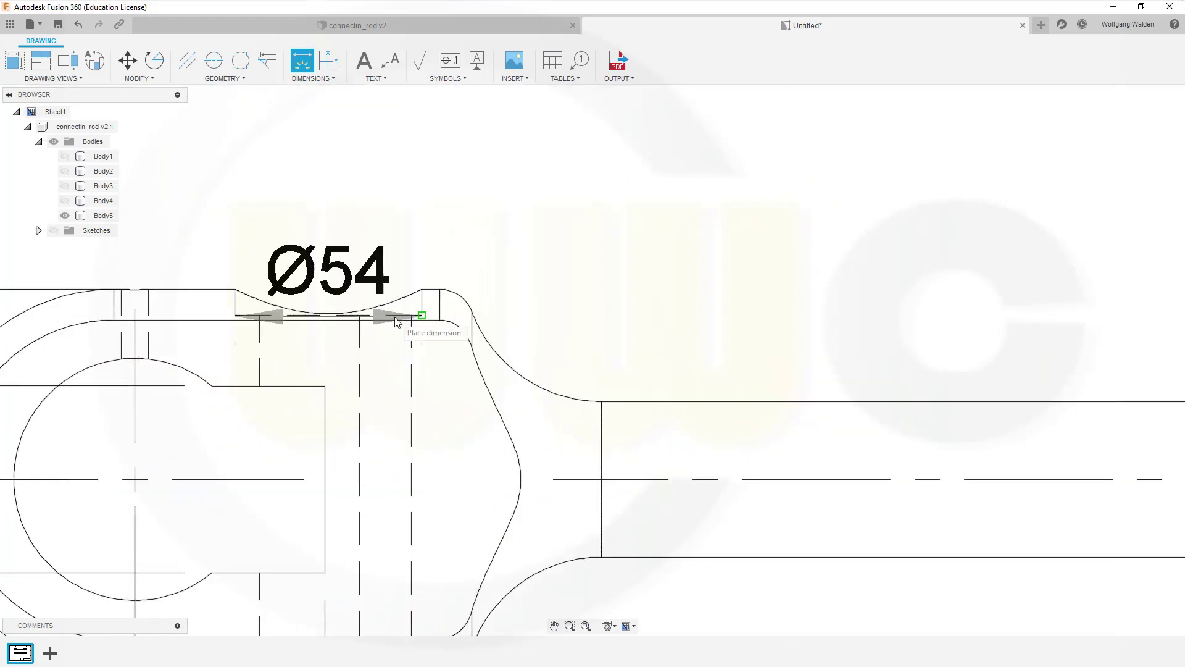
pyautogui.moveTo(429, 512); pyautogui.dragTo(498, 331, button='middle')
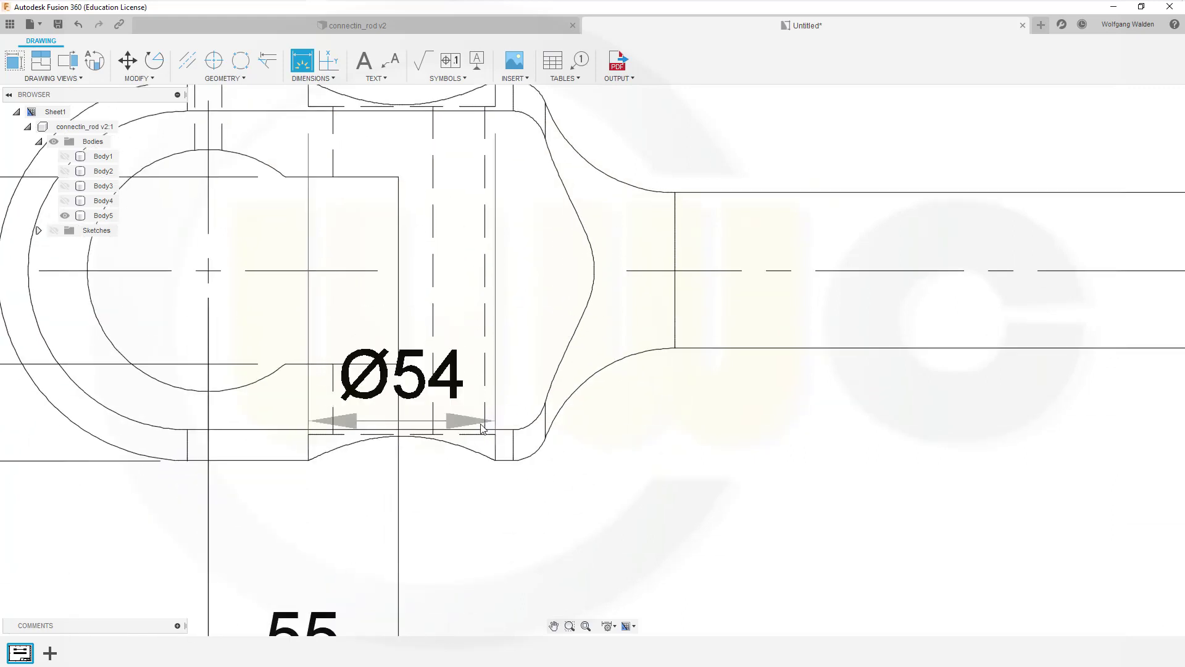
pyautogui.moveTo(397, 362); pyautogui.dragTo(577, 478, button='middle')
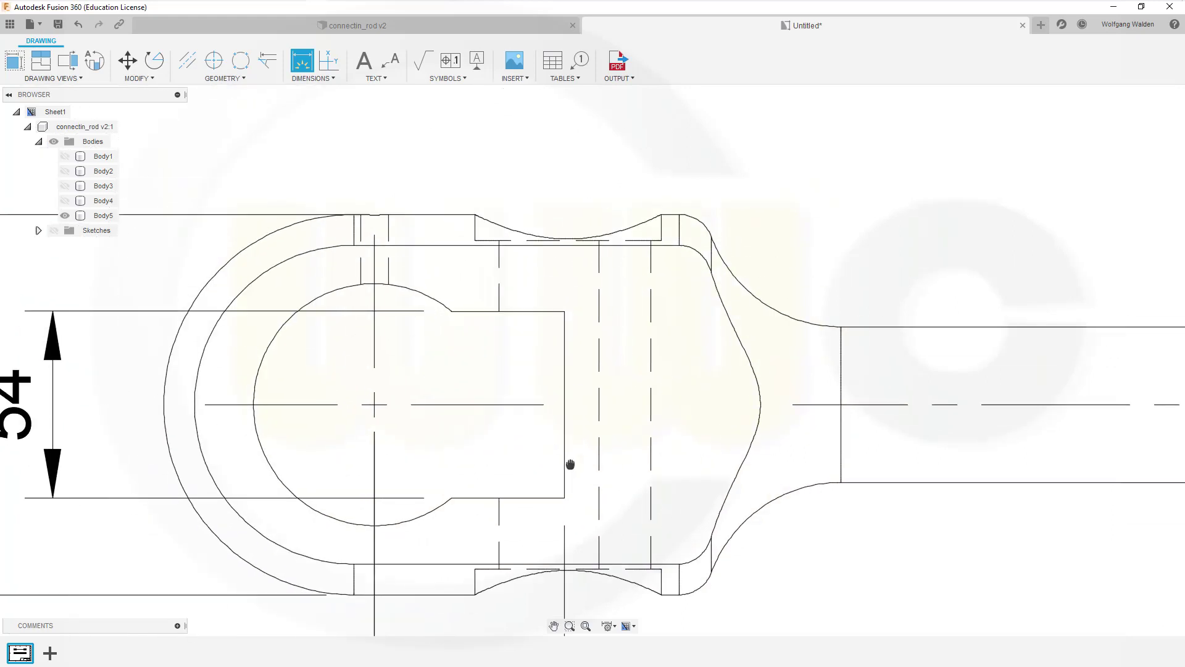
pyautogui.scroll(-1, 418, 487)
pyautogui.scroll(-1, 331, 482)
pyautogui.scroll(-1, 331, 483)
pyautogui.scroll(-1, 222, 462)
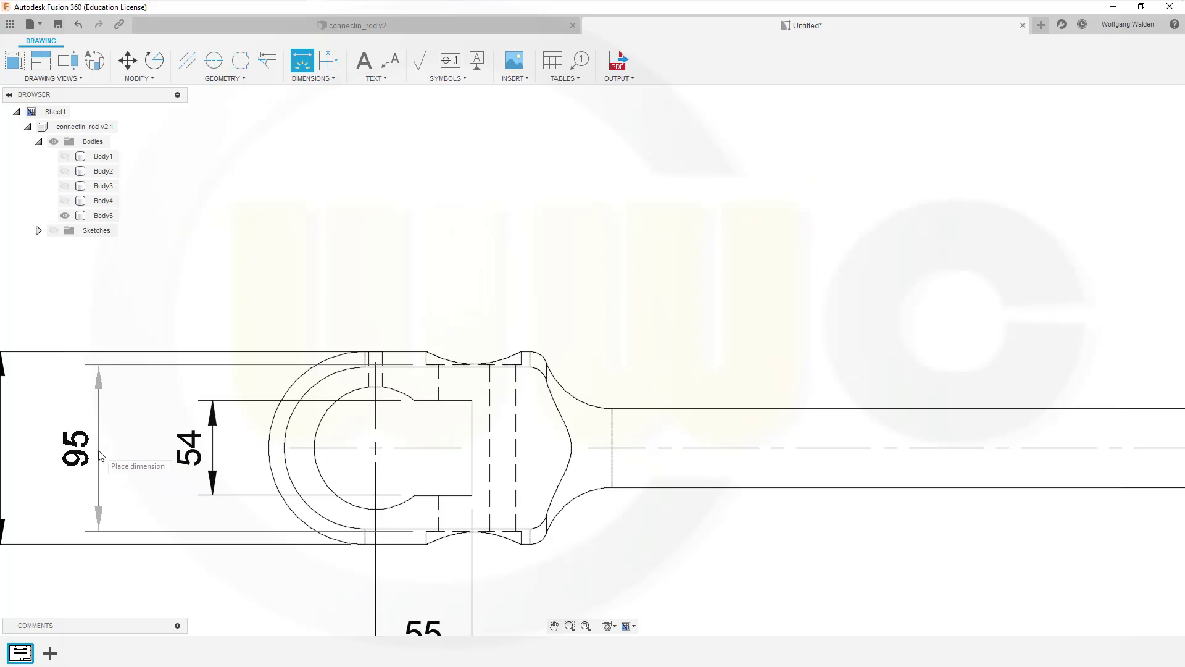
pyautogui.click(100, 454)
pyautogui.scroll(1, 667, 445)
pyautogui.scroll(-1, 769, 477)
pyautogui.scroll(-2, 827, 493)
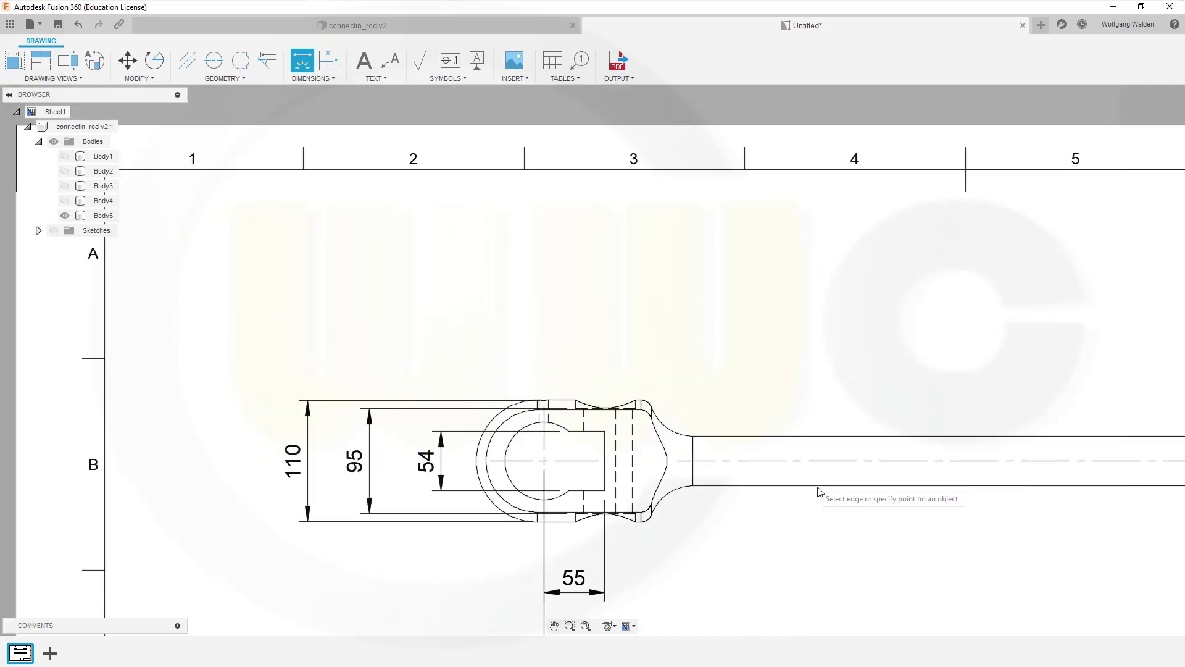
pyautogui.scroll(-1, 826, 493)
# - Stack the 54, 95 and 110 height dimensions outside the rod's right end
pyautogui.moveTo(926, 508)
pyautogui.mouseDown(button='middle')
pyautogui.moveTo(194, 510)
pyautogui.moveTo(324, 488)
pyautogui.mouseUp(button='middle')
pyautogui.scroll(1, 470, 491)
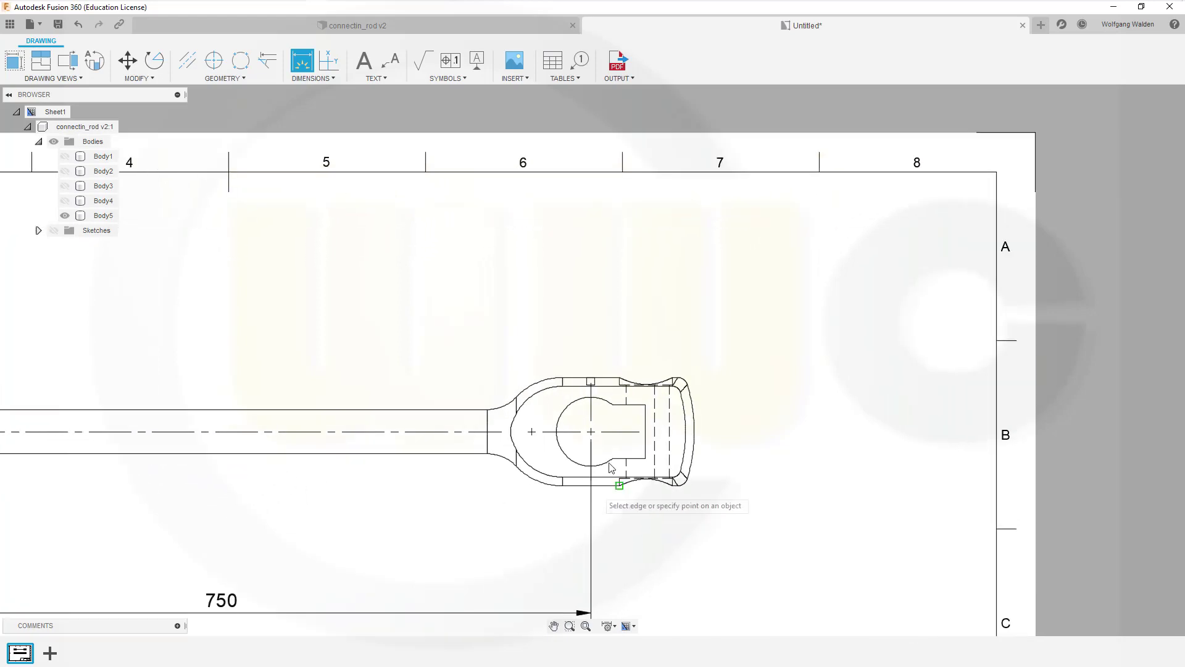
pyautogui.click(639, 432)
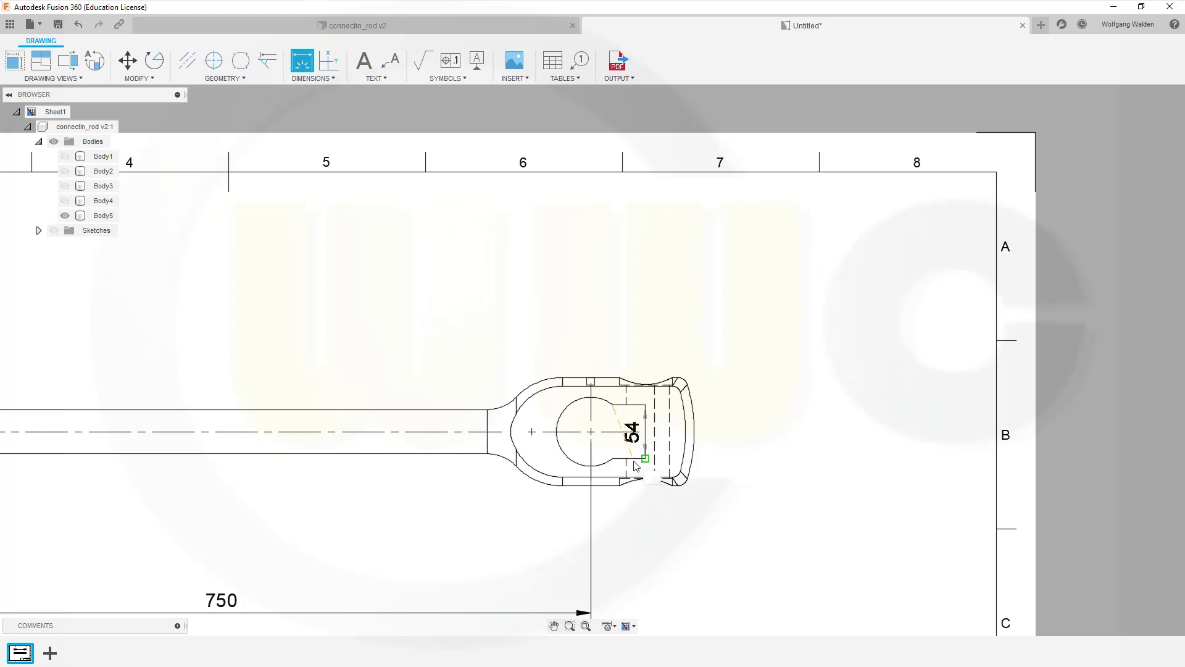
pyautogui.scroll(1, 635, 466)
pyautogui.scroll(1, 635, 466)
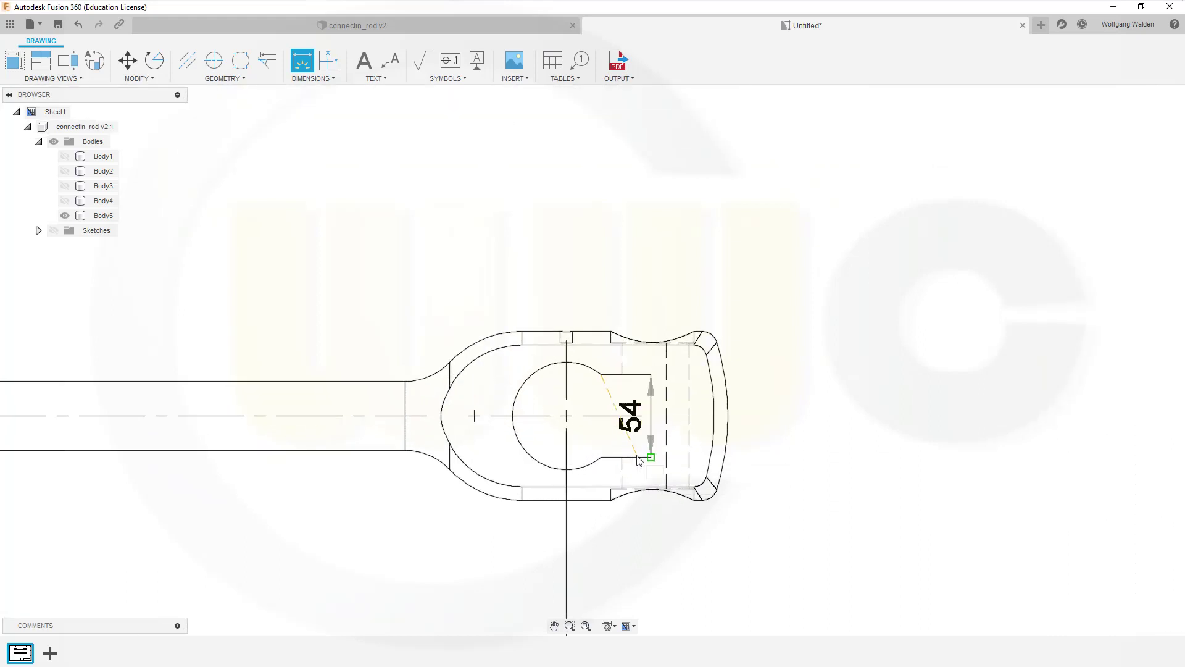
pyautogui.click(637, 460)
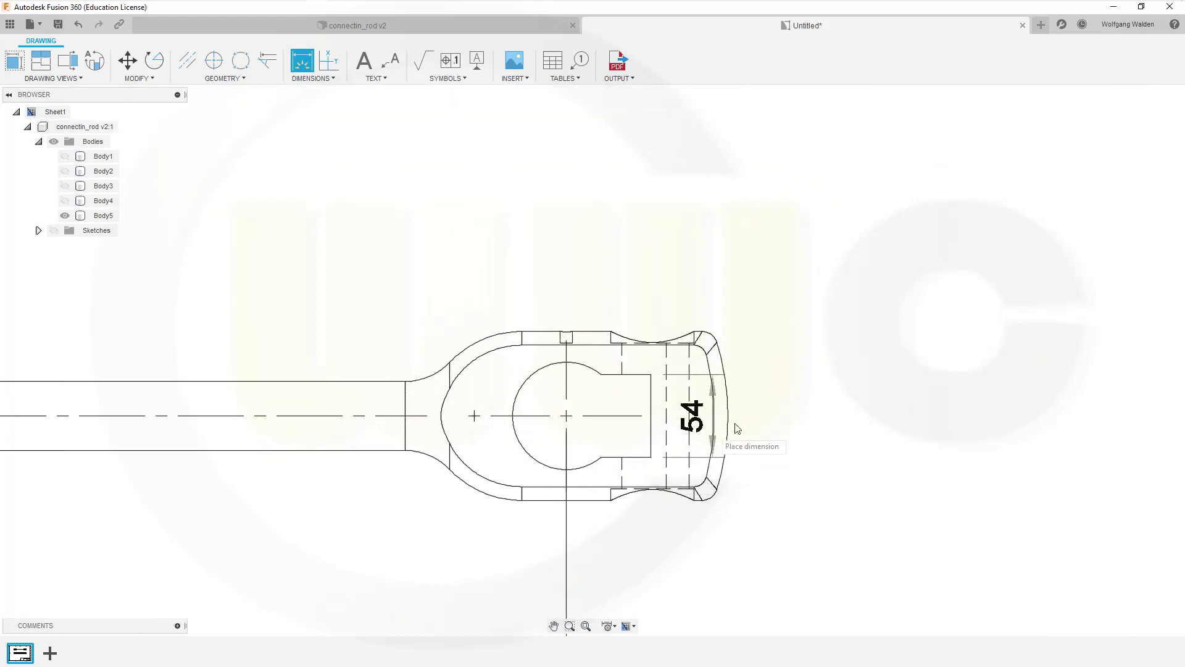
pyautogui.click(788, 419)
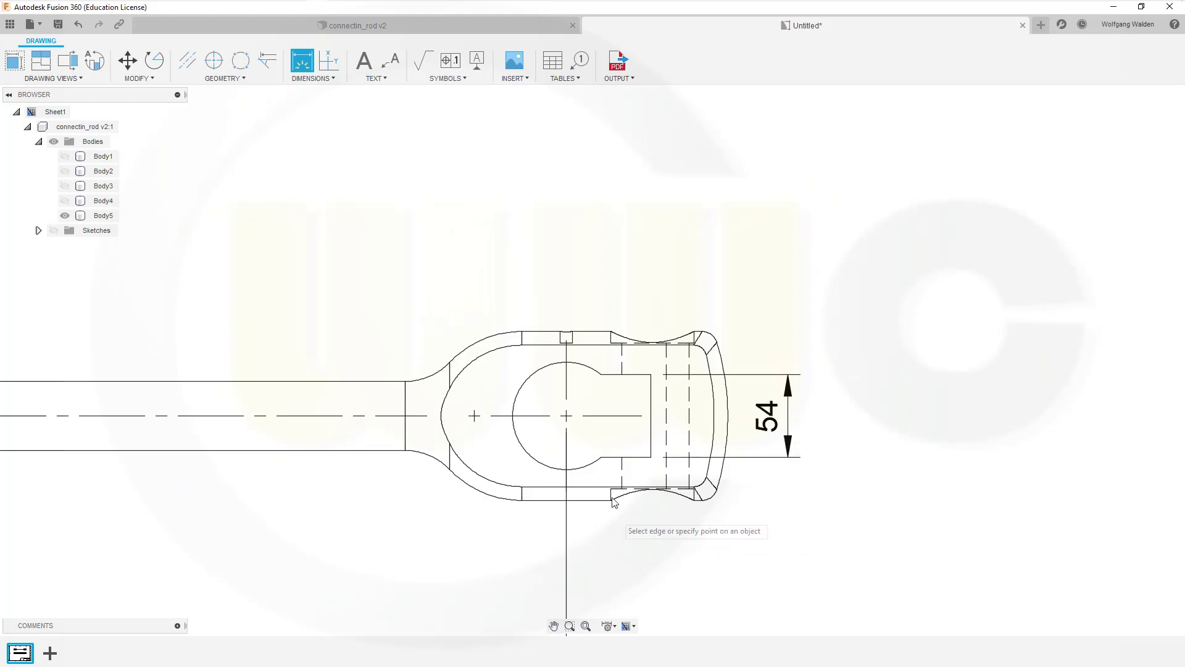
pyautogui.scroll(-1, 648, 454)
pyautogui.scroll(2, 675, 422)
pyautogui.scroll(1, 648, 384)
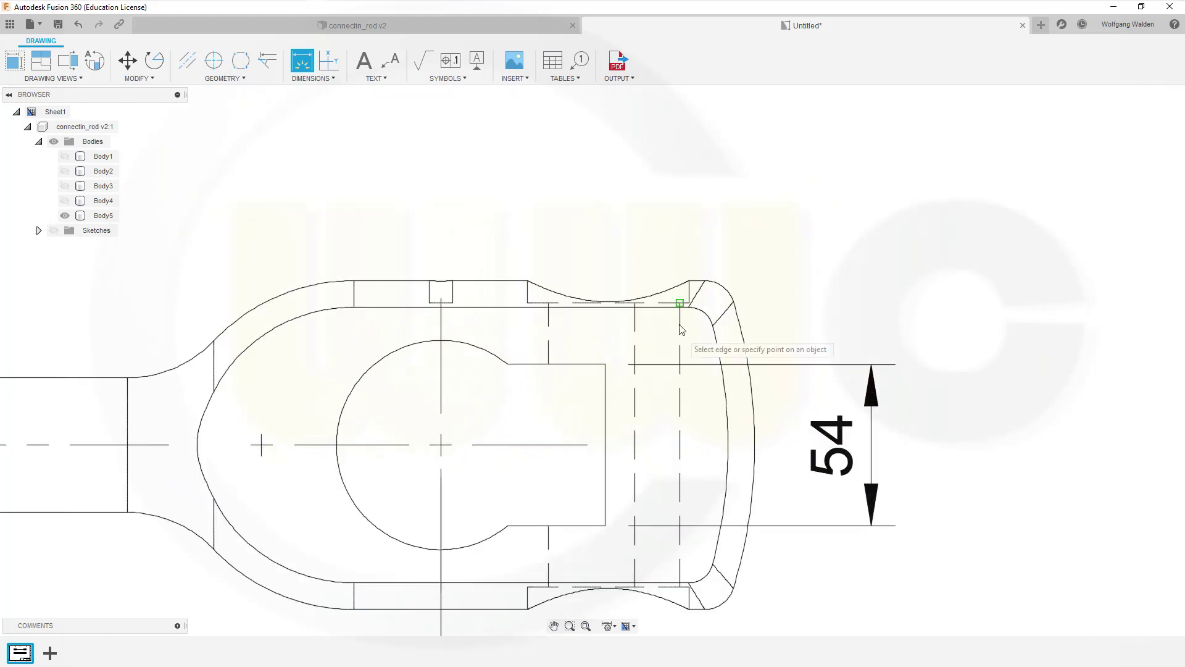
pyautogui.click(679, 303)
pyautogui.click(672, 587)
pyautogui.click(926, 427)
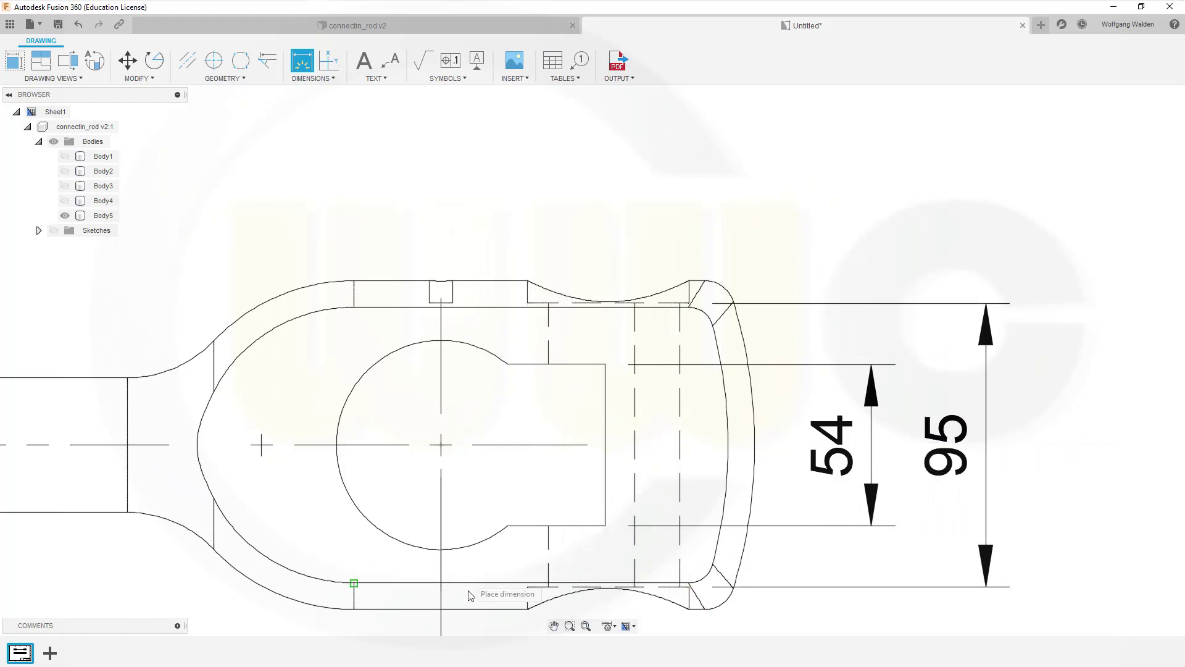
pyautogui.click(527, 609)
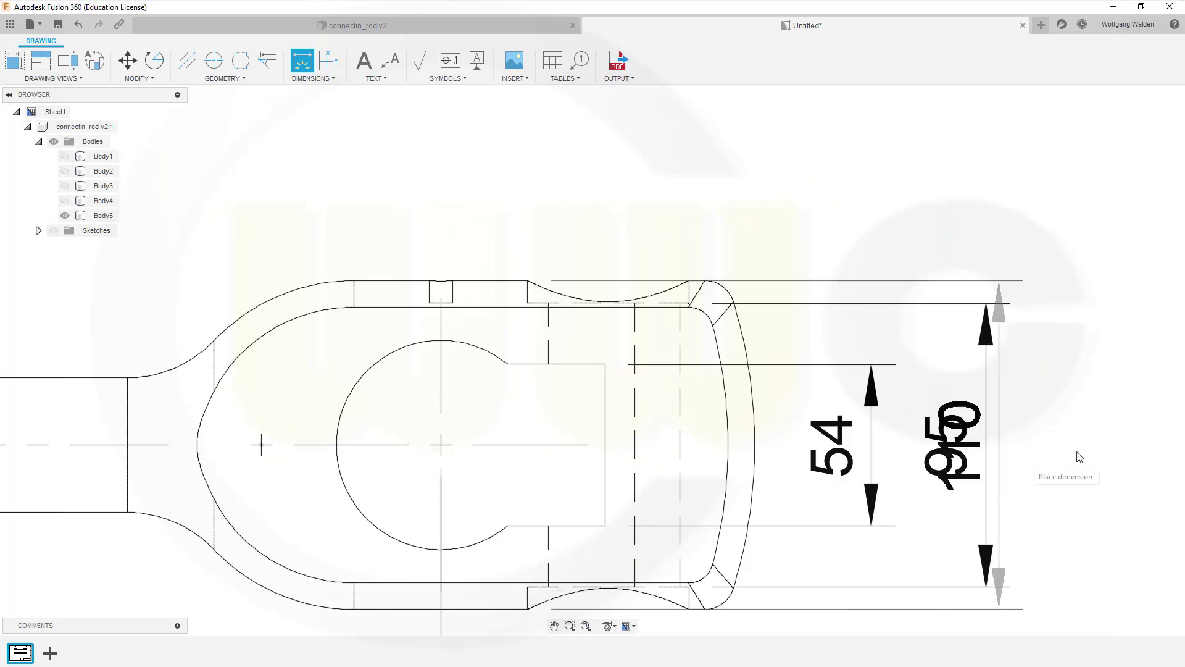
pyautogui.click(1109, 447)
pyautogui.scroll(-2, 590, 471)
pyautogui.scroll(-1, 577, 466)
pyautogui.scroll(-3, 450, 435)
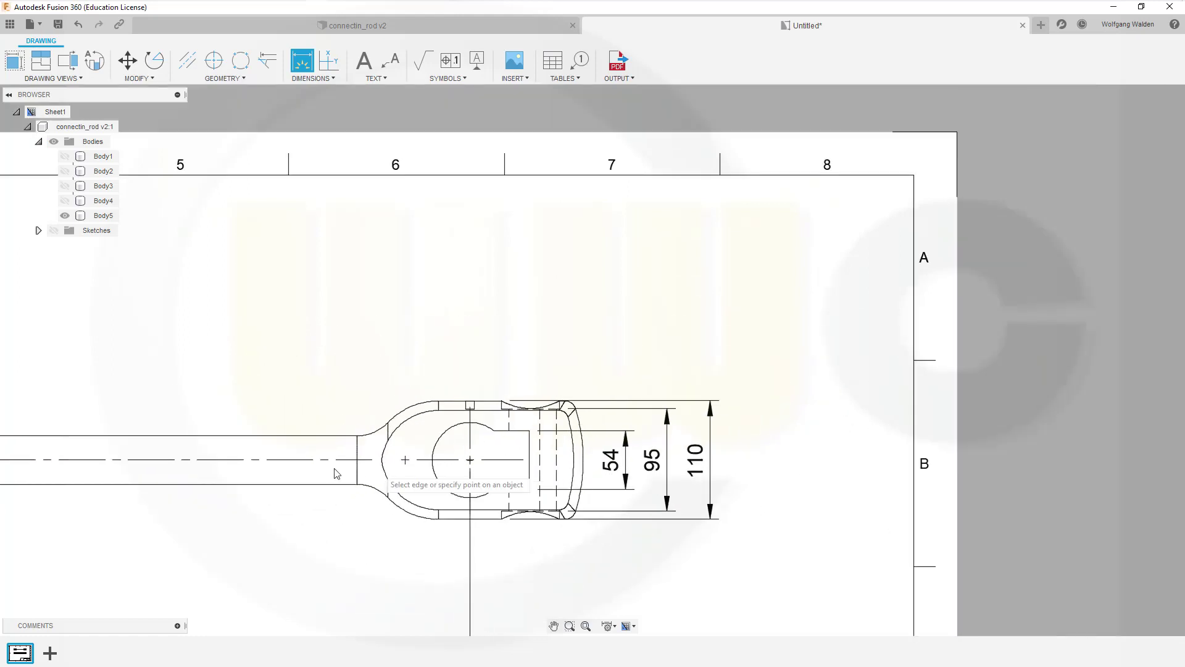
pyautogui.moveTo(324, 482)
pyautogui.mouseDown(button='middle')
pyautogui.moveTo(541, 469)
pyautogui.moveTo(636, 393)
pyautogui.mouseUp(button='middle')
pyautogui.scroll(1, 541, 469)
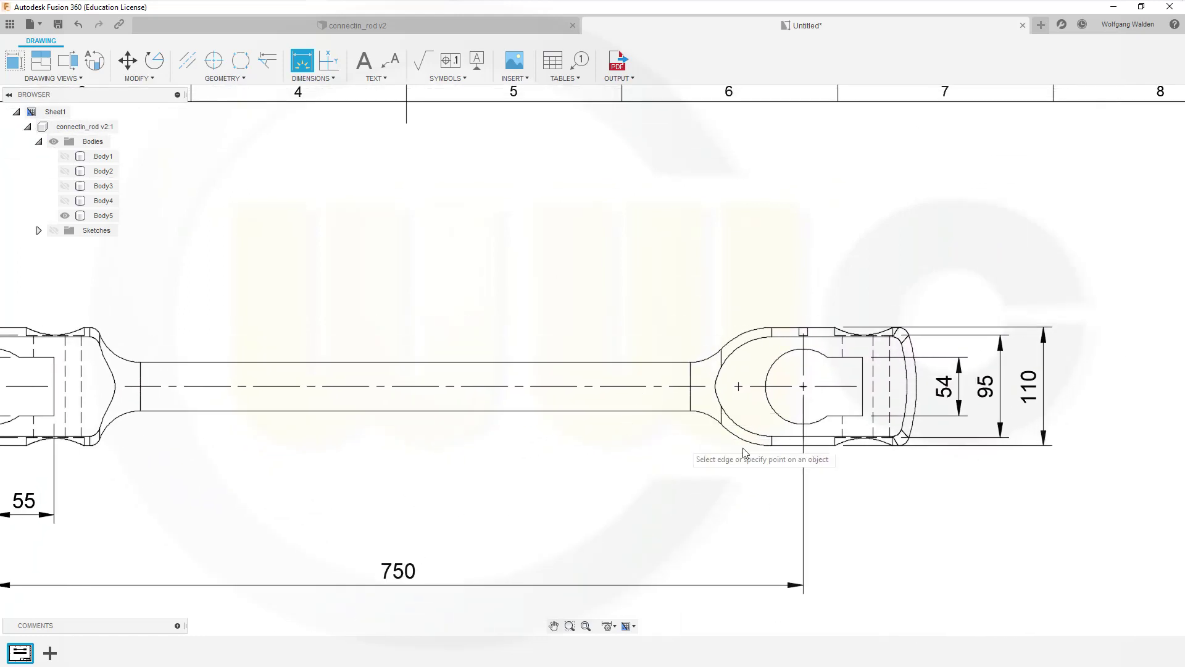
pyautogui.scroll(1, 861, 468)
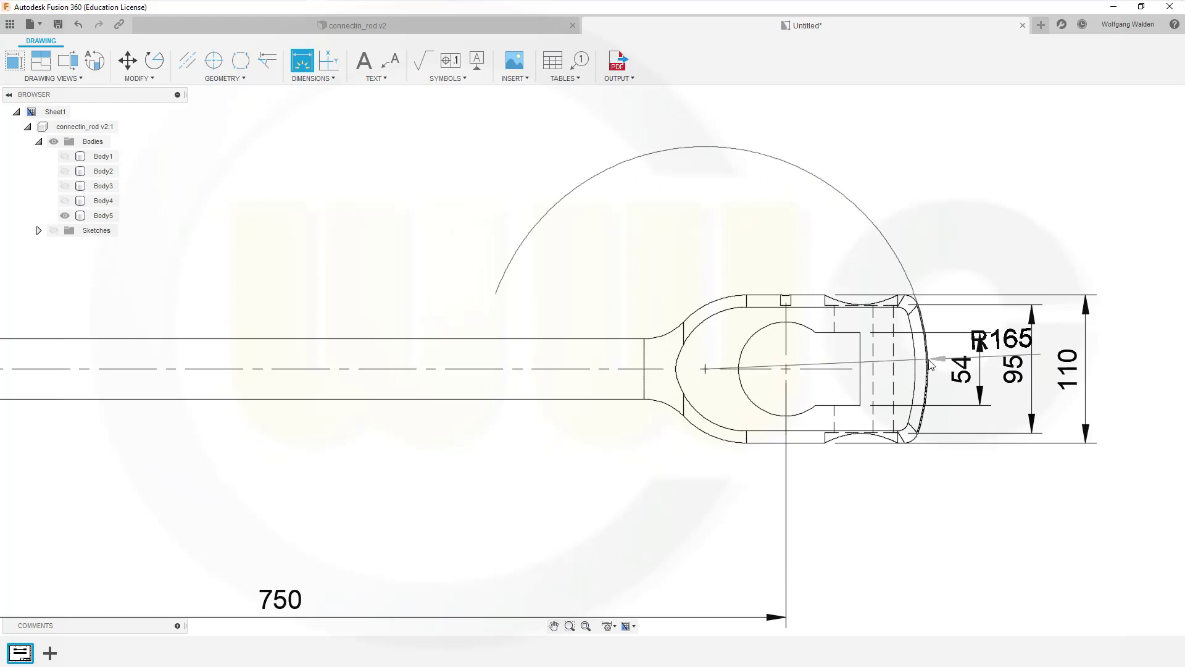
# - Place the R165 radius on the right end's outer arc, then pick the eye circle
pyautogui.click(916, 320)
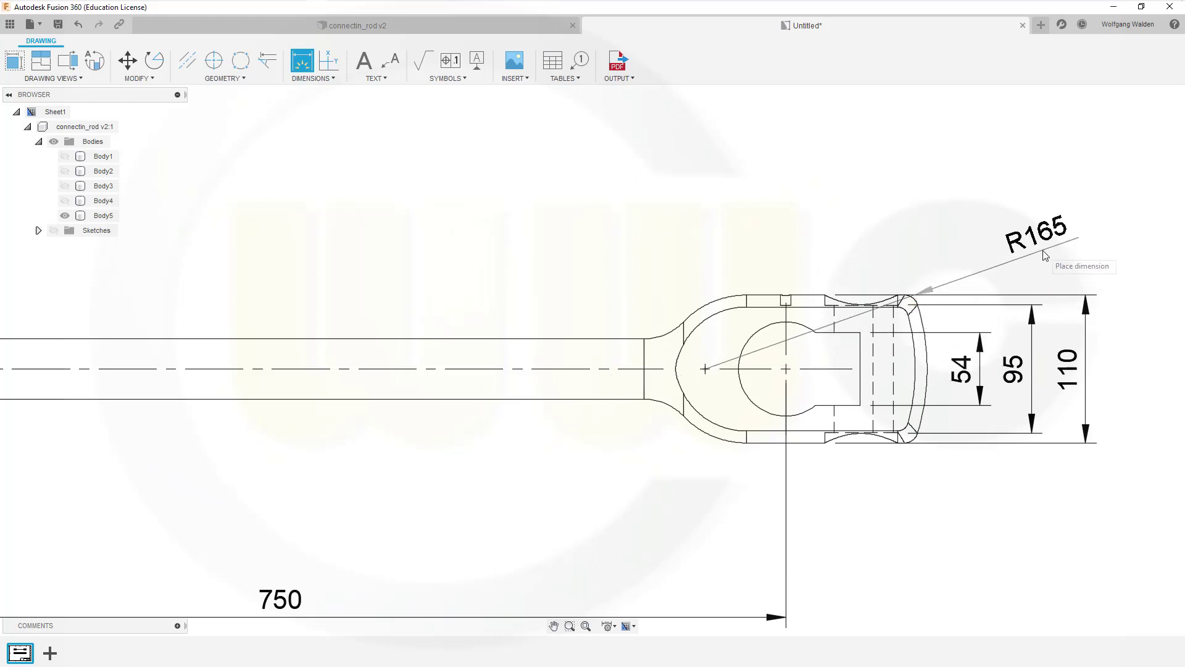
pyautogui.click(1121, 274)
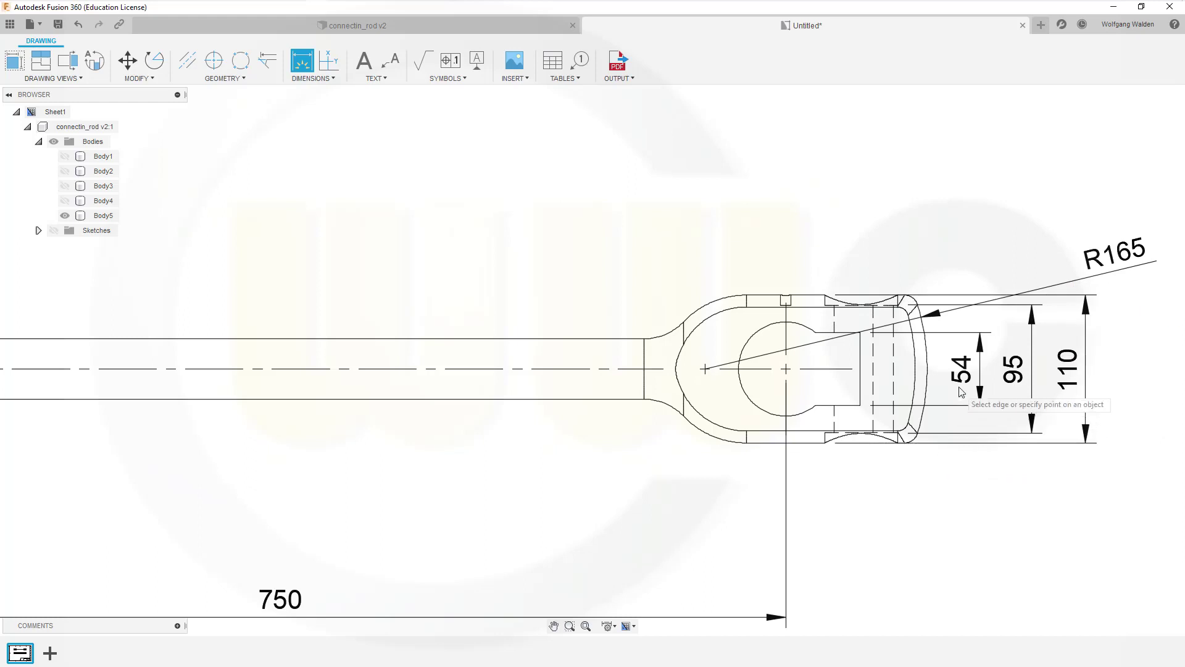
pyautogui.scroll(2, 962, 380)
pyautogui.scroll(3, 927, 343)
pyautogui.scroll(2, 898, 310)
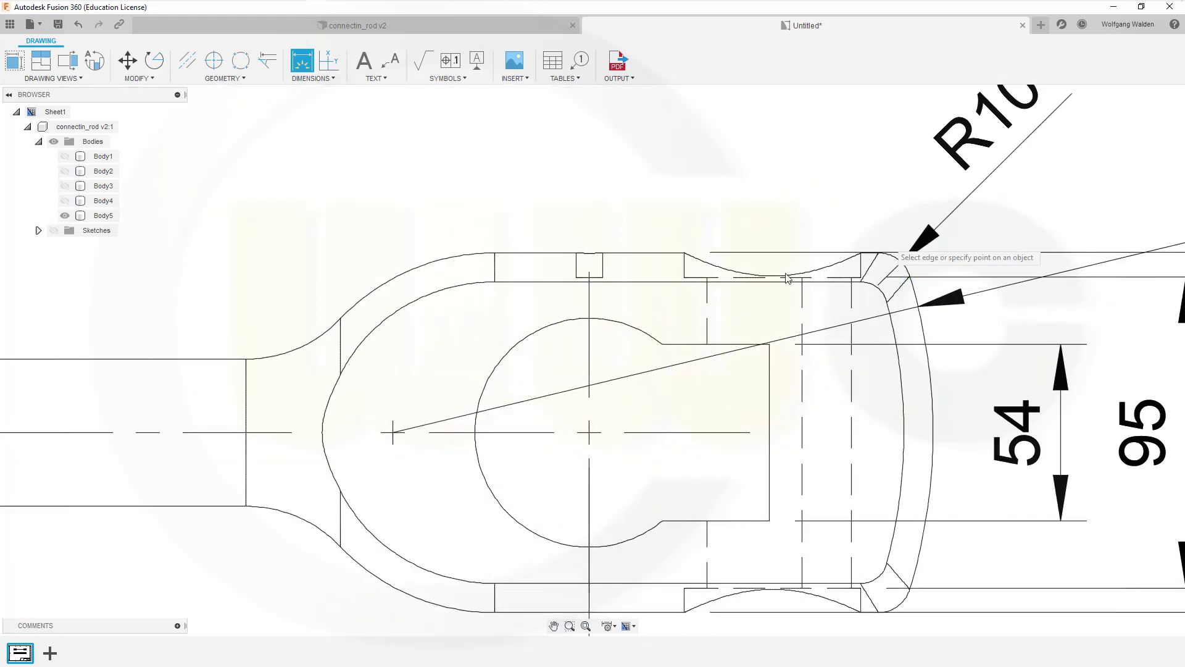
pyautogui.scroll(-2, 546, 355)
pyautogui.scroll(-2, 547, 354)
pyautogui.scroll(-2, 550, 371)
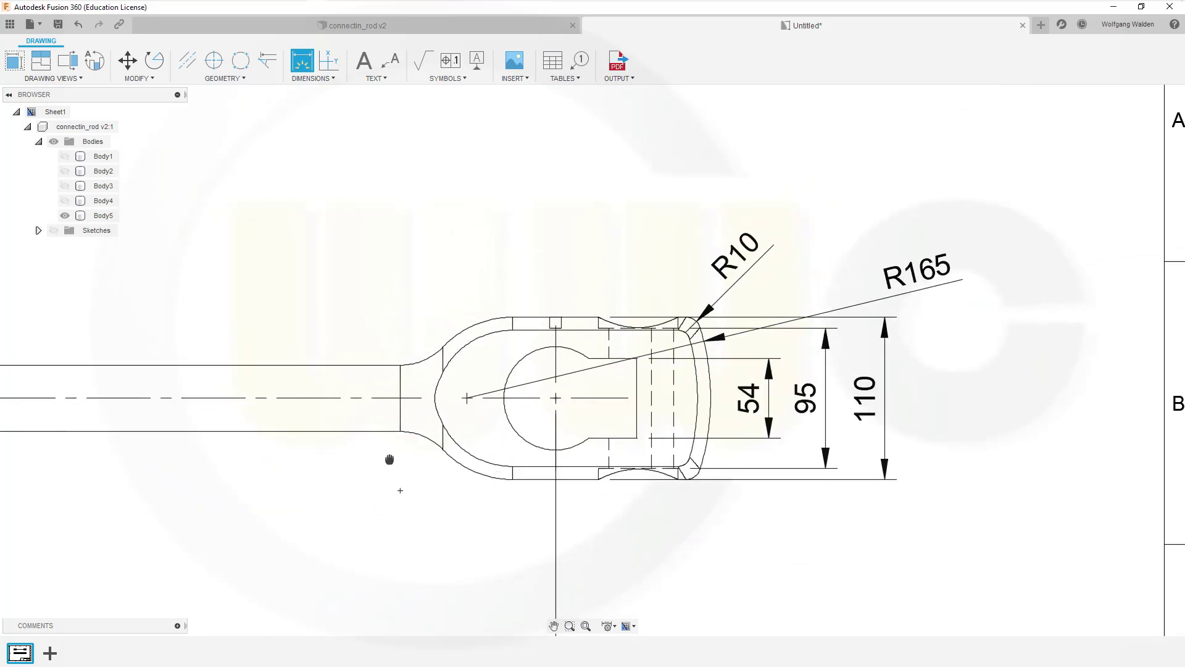
pyautogui.moveTo(402, 478); pyautogui.dragTo(763, 410, button='middle')
pyautogui.scroll(-1, 630, 417)
pyautogui.scroll(-1, 555, 398)
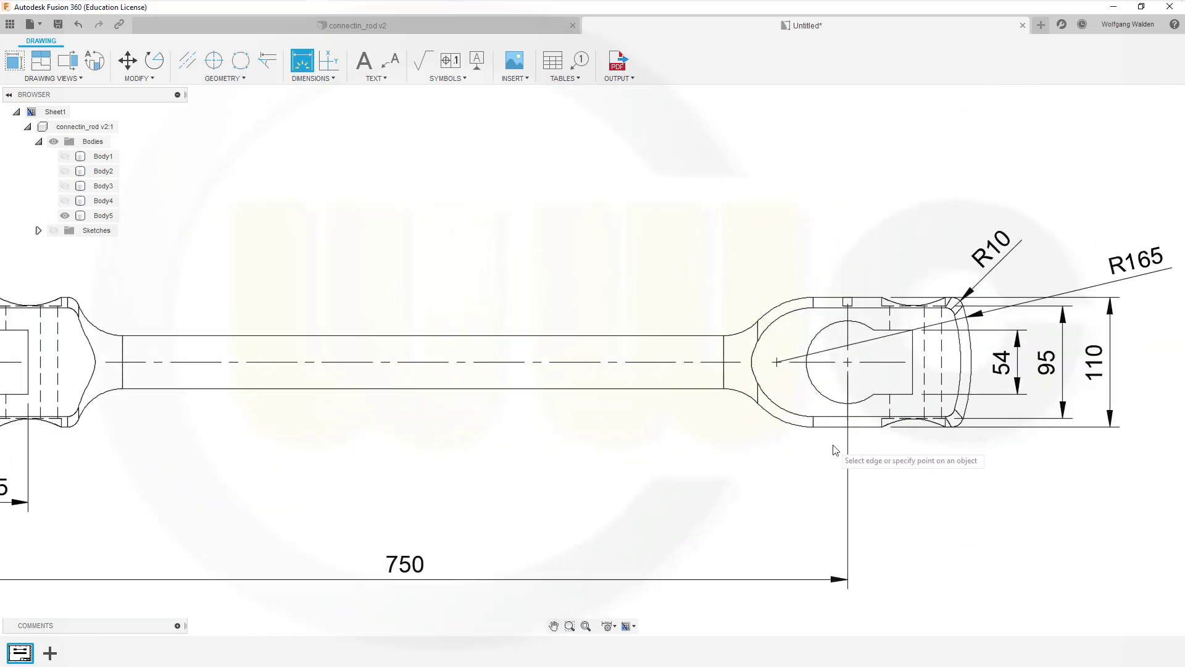
pyautogui.scroll(2, 833, 416)
pyautogui.click(831, 389)
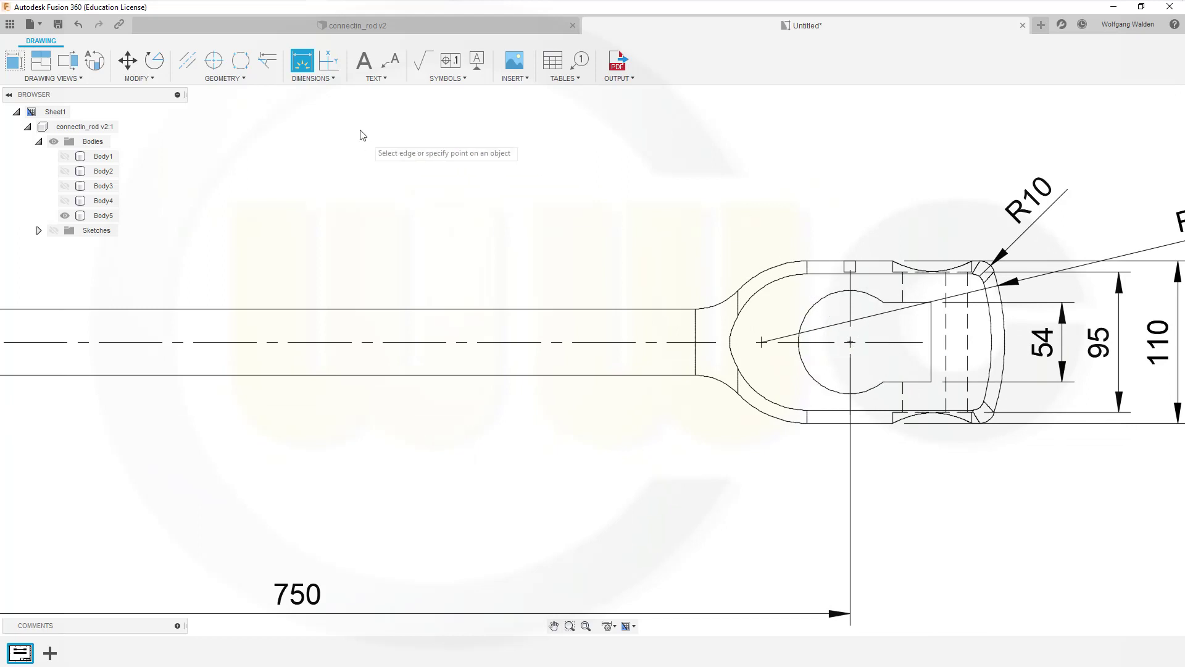
# - Switch to diameter dimensions and dimension the right and left eye circles as Ø70
pyautogui.click(335, 79)
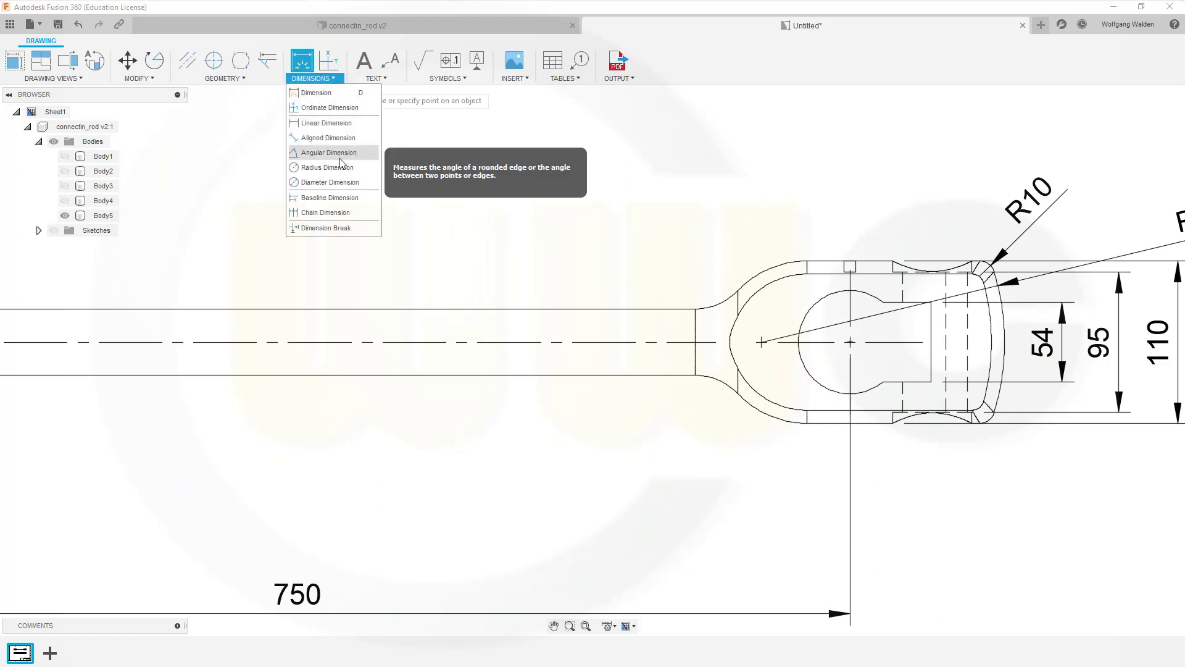
pyautogui.click(330, 182)
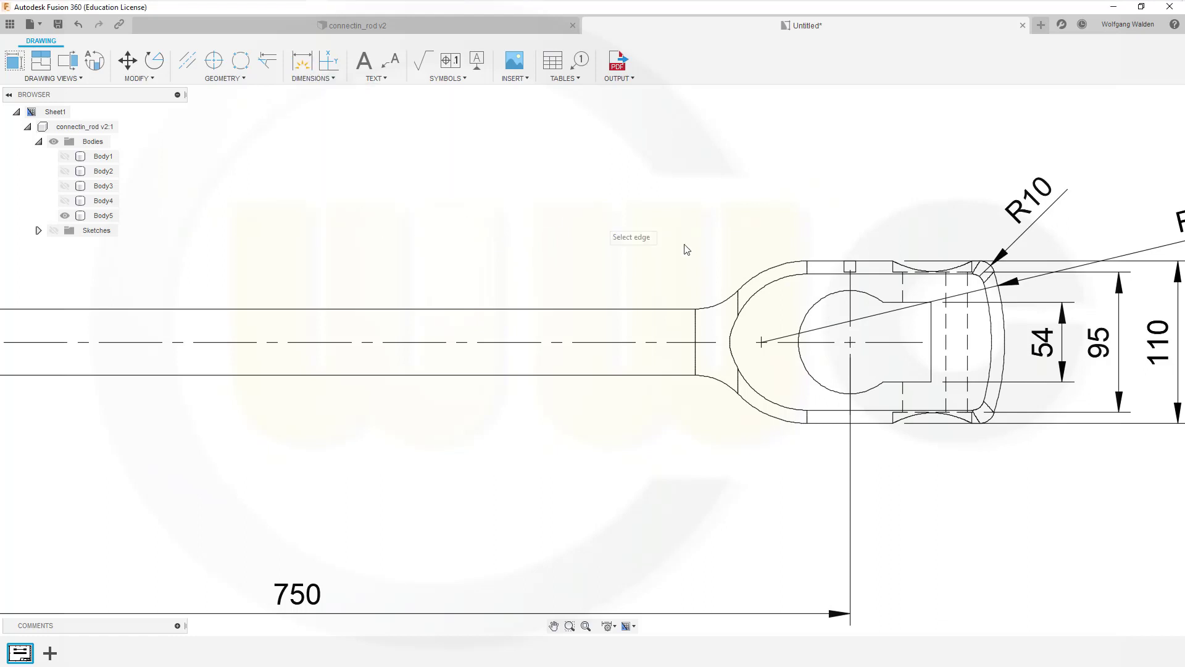
pyautogui.click(820, 305)
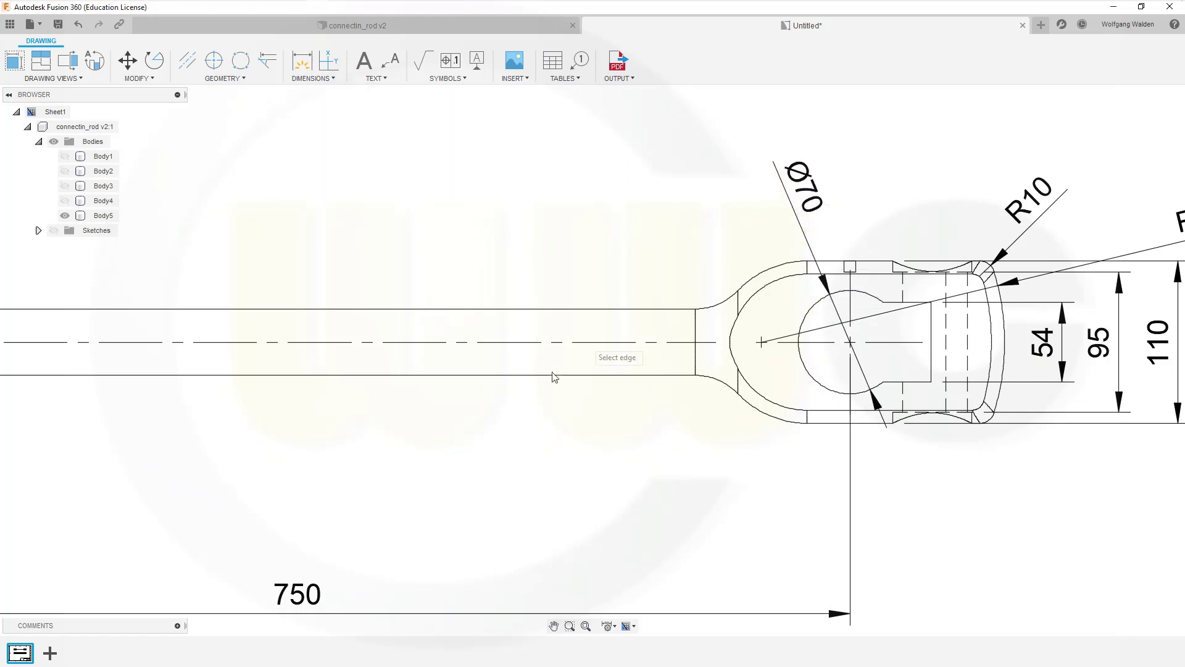
pyautogui.scroll(-2, 525, 393)
pyautogui.scroll(-2, 346, 447)
pyautogui.moveTo(274, 466); pyautogui.dragTo(648, 402, button='middle')
pyautogui.scroll(2, 602, 370)
pyautogui.click(486, 280)
# - Add Ø8 pin hole and Ø54 circle diameters at both ends of the lower view
pyautogui.moveTo(748, 503); pyautogui.dragTo(677, 231, button='middle')
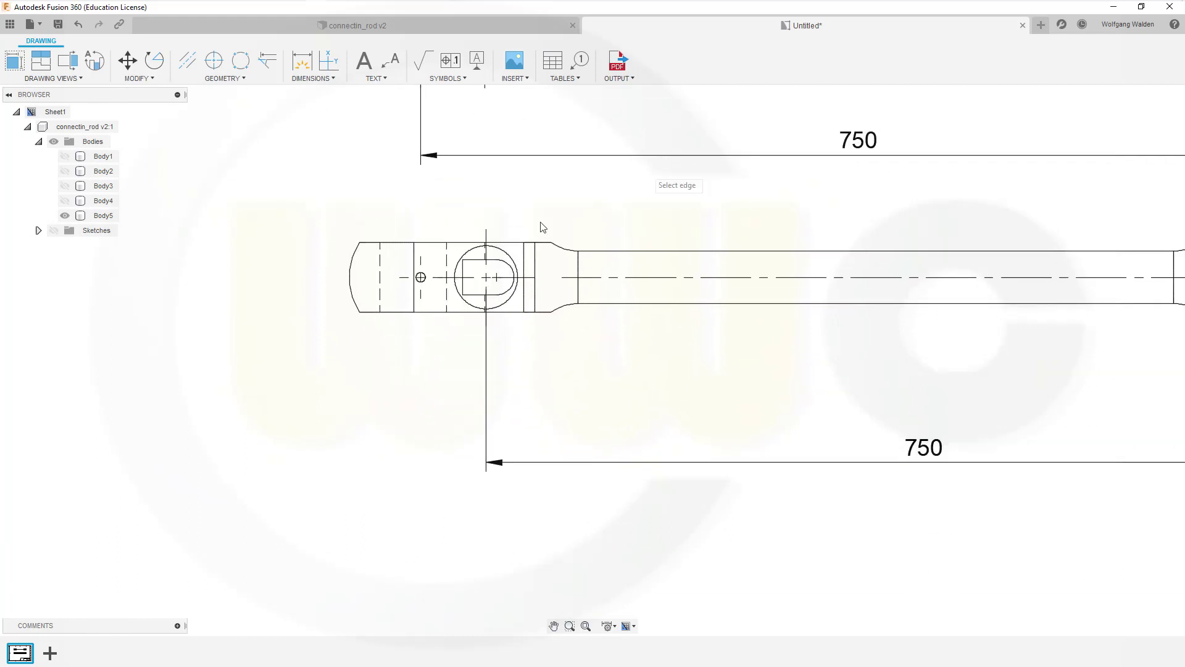
pyautogui.scroll(4, 429, 291)
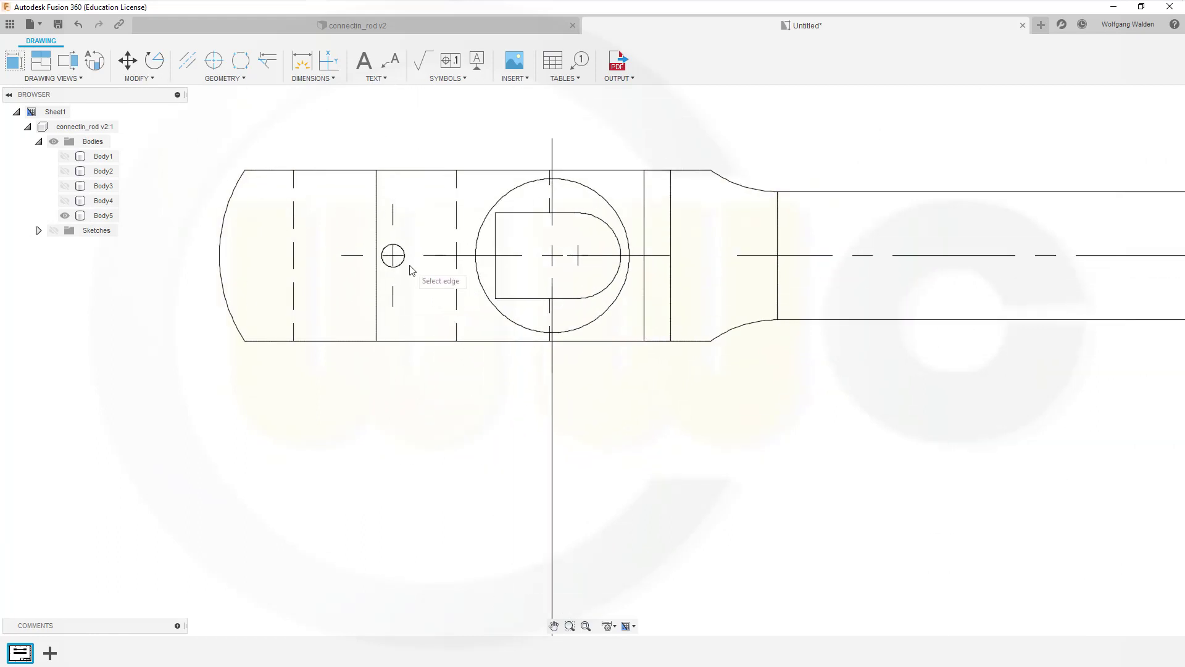
pyautogui.click(405, 264)
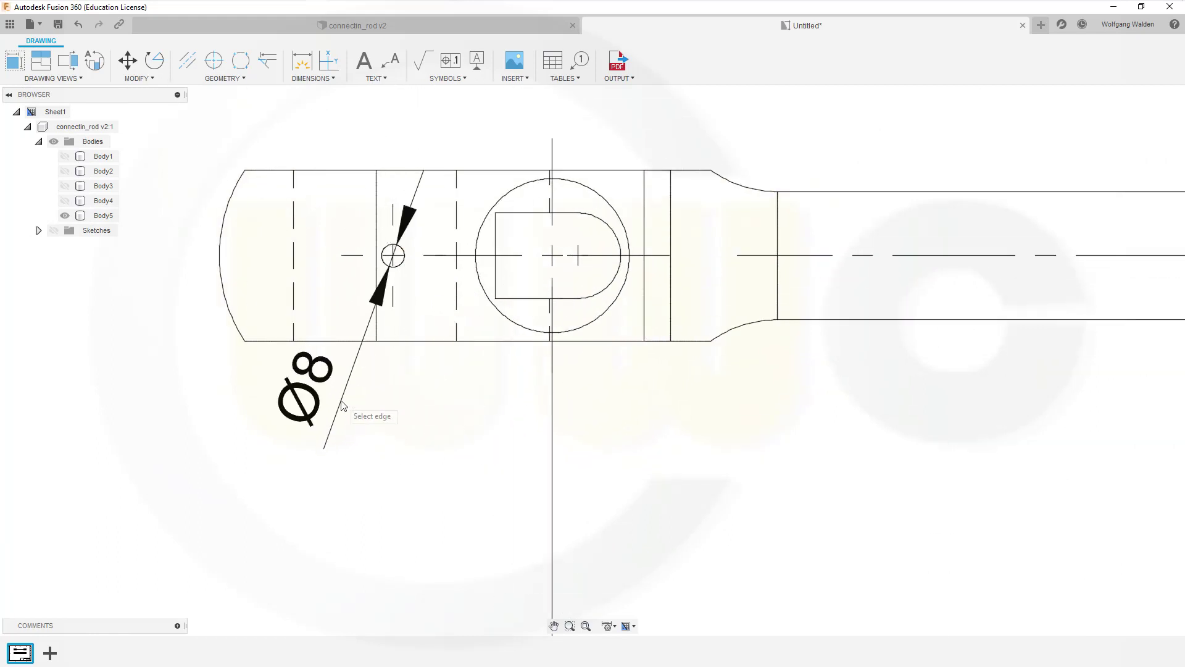
pyautogui.click(535, 330)
pyautogui.click(490, 436)
pyautogui.scroll(2, 869, 427)
pyautogui.scroll(-2, 992, 423)
pyautogui.scroll(-1, 1018, 418)
pyautogui.scroll(-2, 212, 442)
pyautogui.scroll(1, 627, 387)
pyautogui.click(906, 281)
pyautogui.click(824, 412)
pyautogui.click(994, 332)
pyautogui.scroll(1, 527, 344)
pyautogui.scroll(-3, 538, 325)
pyautogui.scroll(-1, 553, 307)
# - Add R55 radii to both lower-view rounded ends and the front view's left eye
pyautogui.click(301, 67)
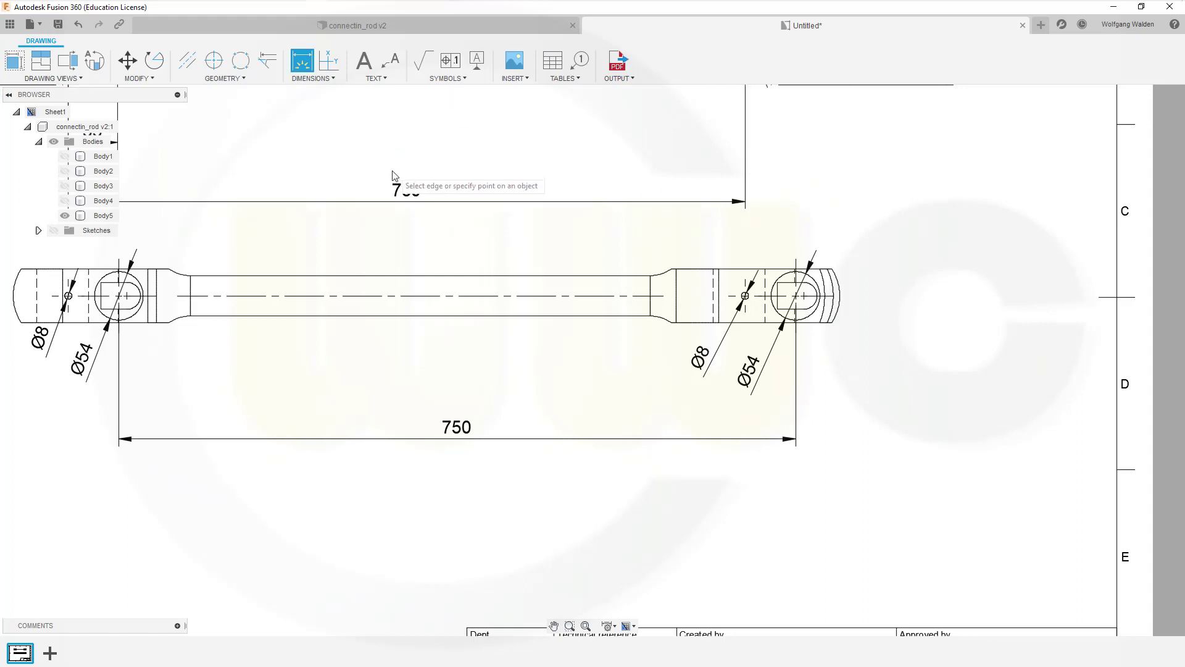
pyautogui.scroll(1, 889, 270)
pyautogui.scroll(1, 859, 287)
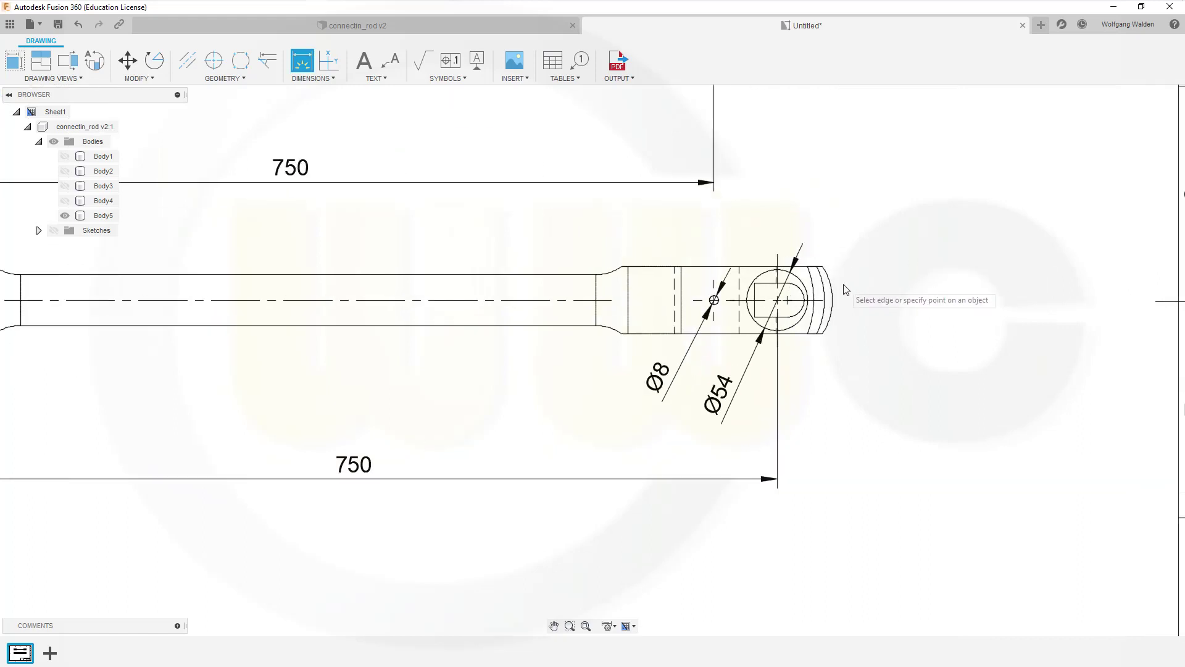
pyautogui.click(832, 293)
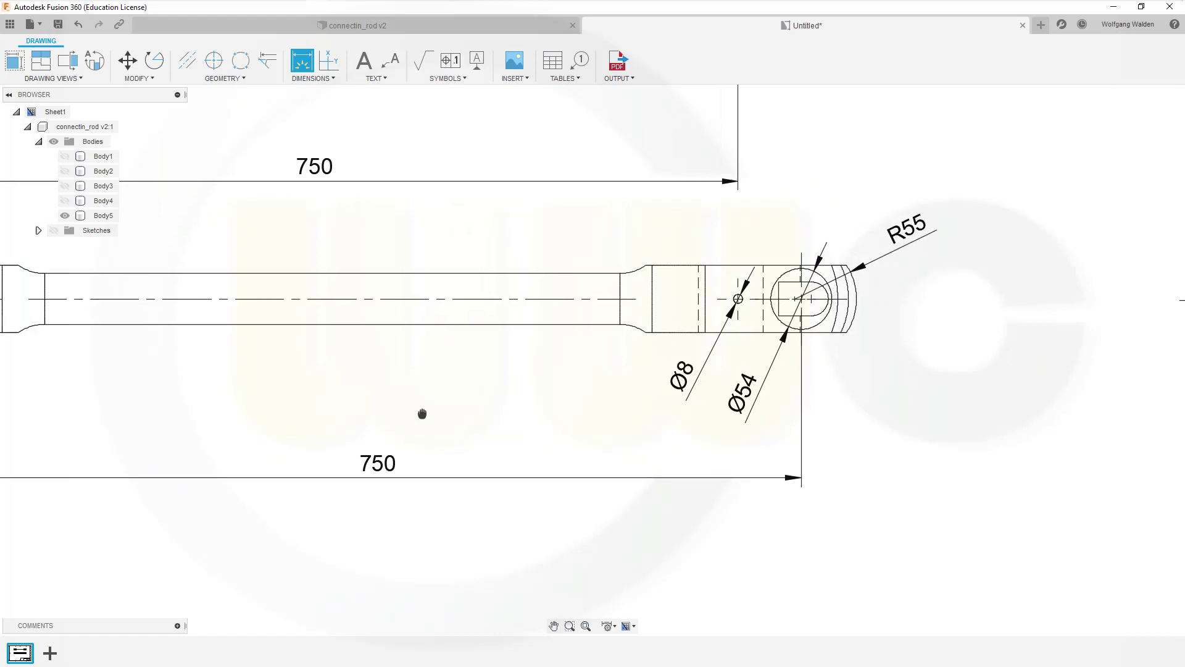
pyautogui.moveTo(564, 373); pyautogui.dragTo(987, 368, button='middle')
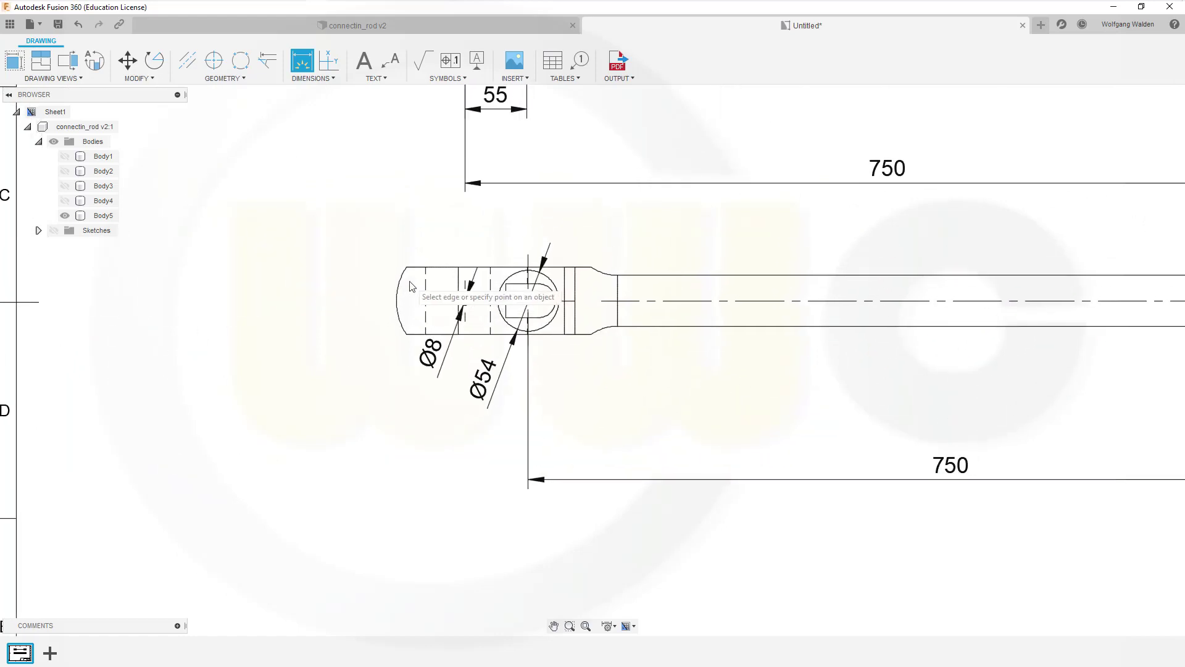
pyautogui.click(401, 290)
pyautogui.click(400, 290)
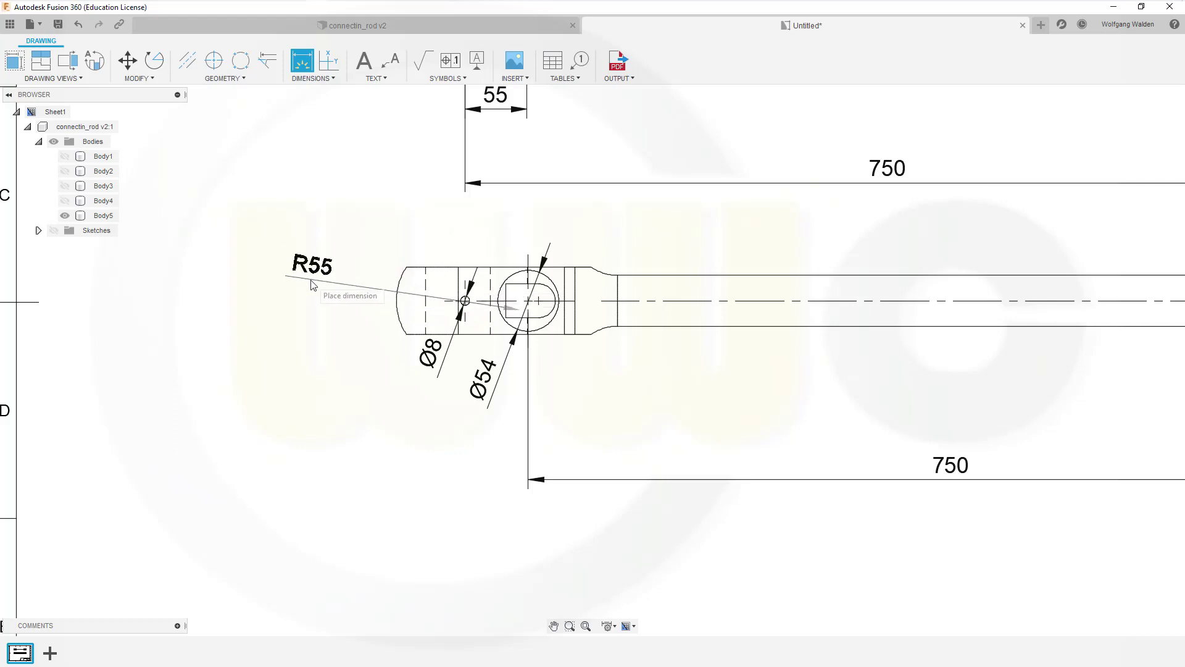
pyautogui.click(283, 266)
pyautogui.moveTo(727, 260); pyautogui.dragTo(764, 662, button='middle')
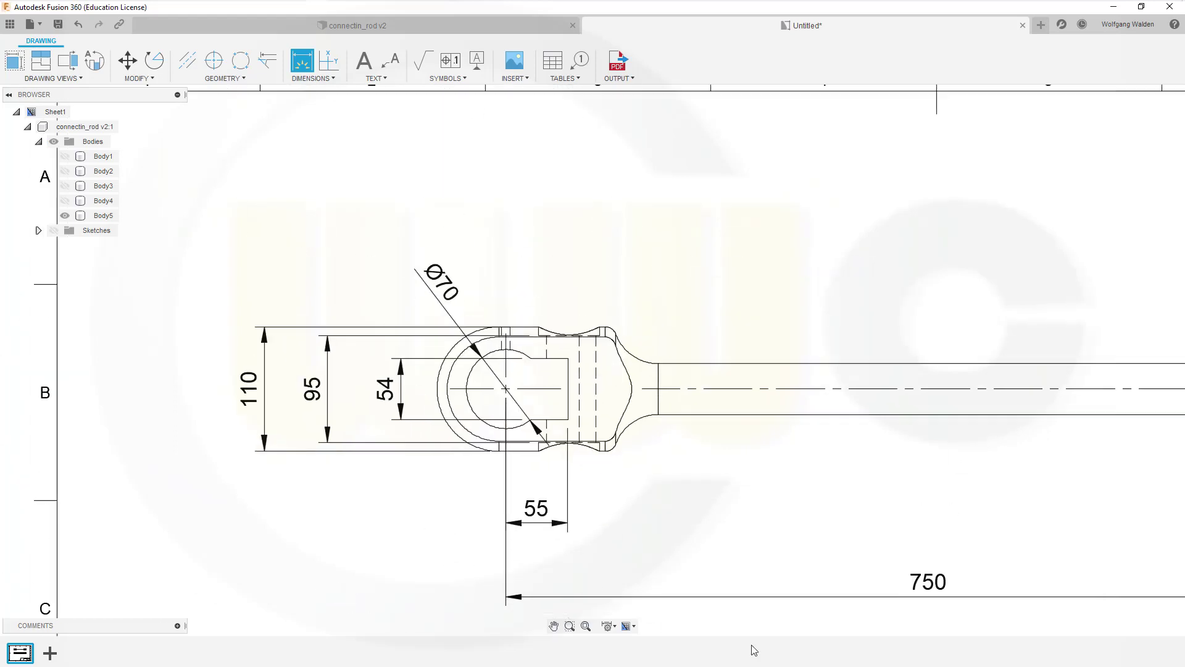
pyautogui.click(443, 427)
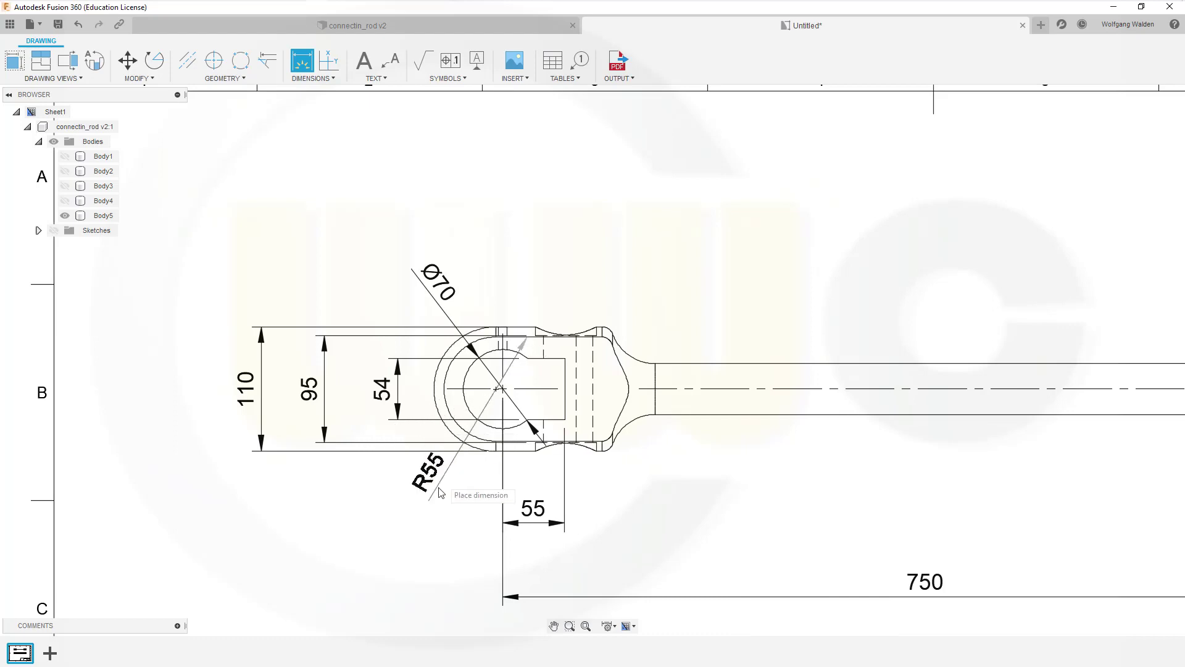
pyautogui.scroll(2, 946, 460)
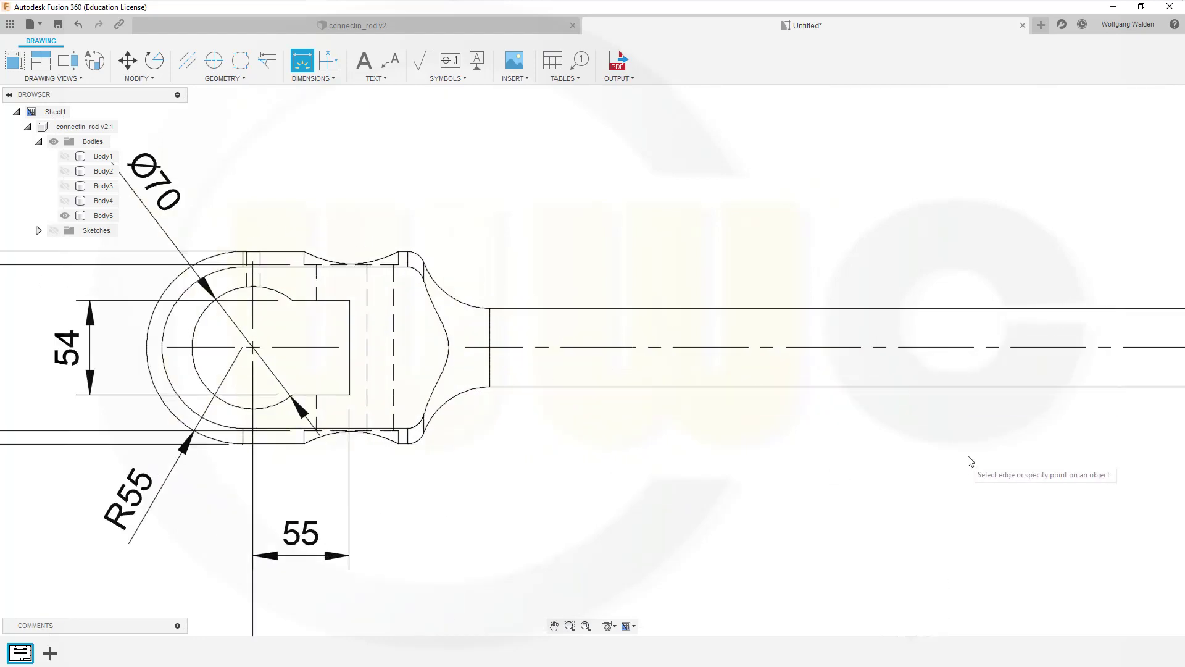
pyautogui.scroll(-5, 972, 461)
# - Dimension the end's small fillet as R10, the neck fillet as R40, and the eye arc as R65
pyautogui.moveTo(971, 460); pyautogui.dragTo(772, 450, button='middle')
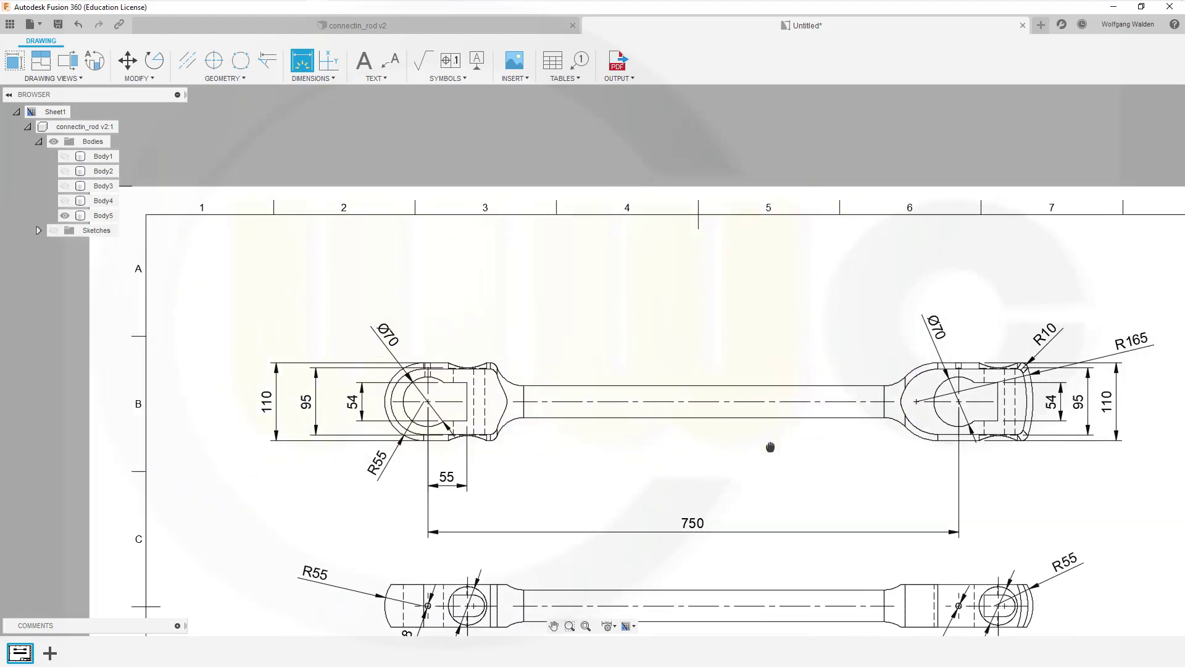
pyautogui.scroll(2, 529, 422)
pyautogui.scroll(2, 599, 358)
pyautogui.scroll(2, 555, 348)
pyautogui.scroll(1, 472, 326)
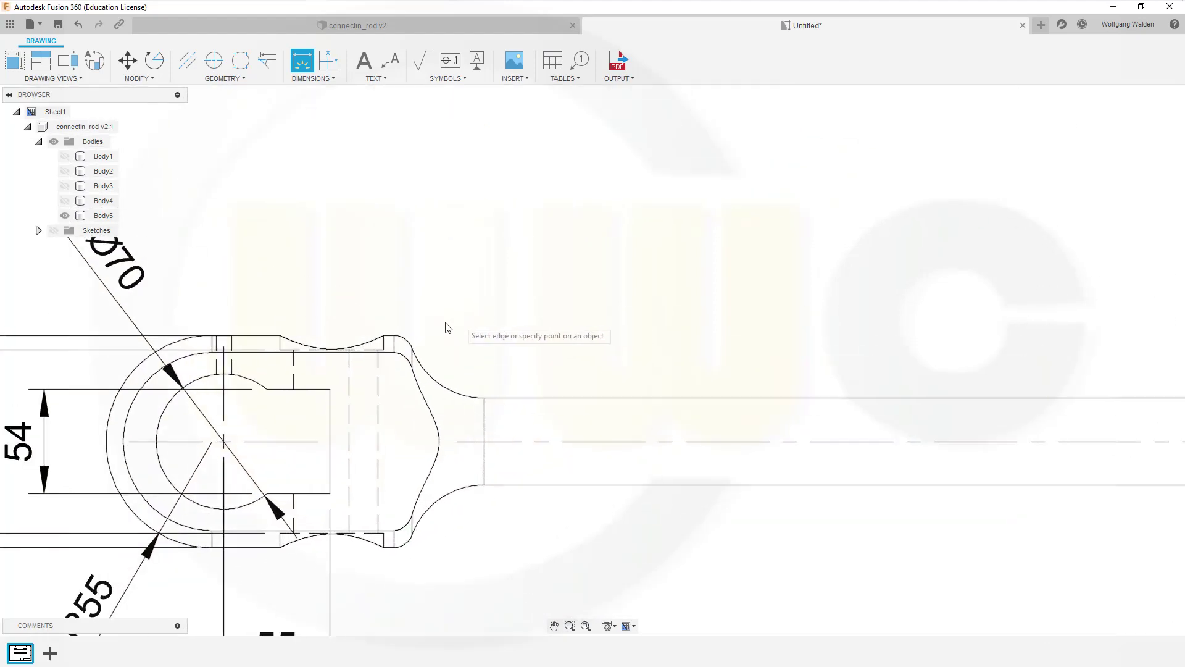
pyautogui.click(414, 340)
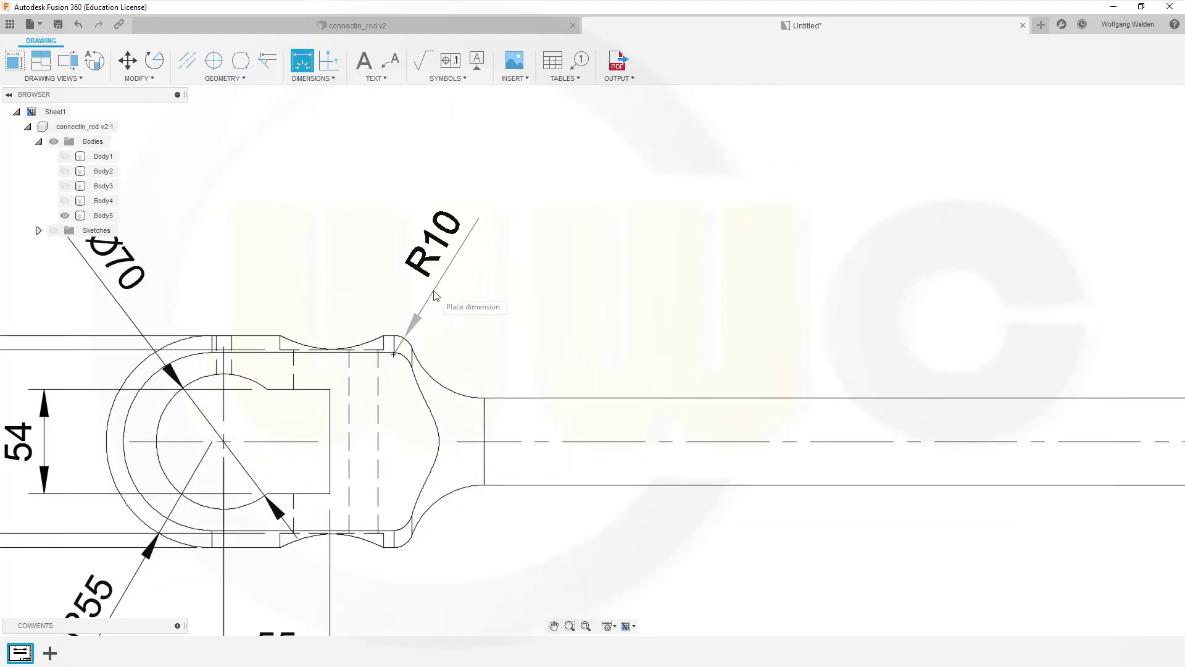
pyautogui.click(435, 243)
pyautogui.click(449, 381)
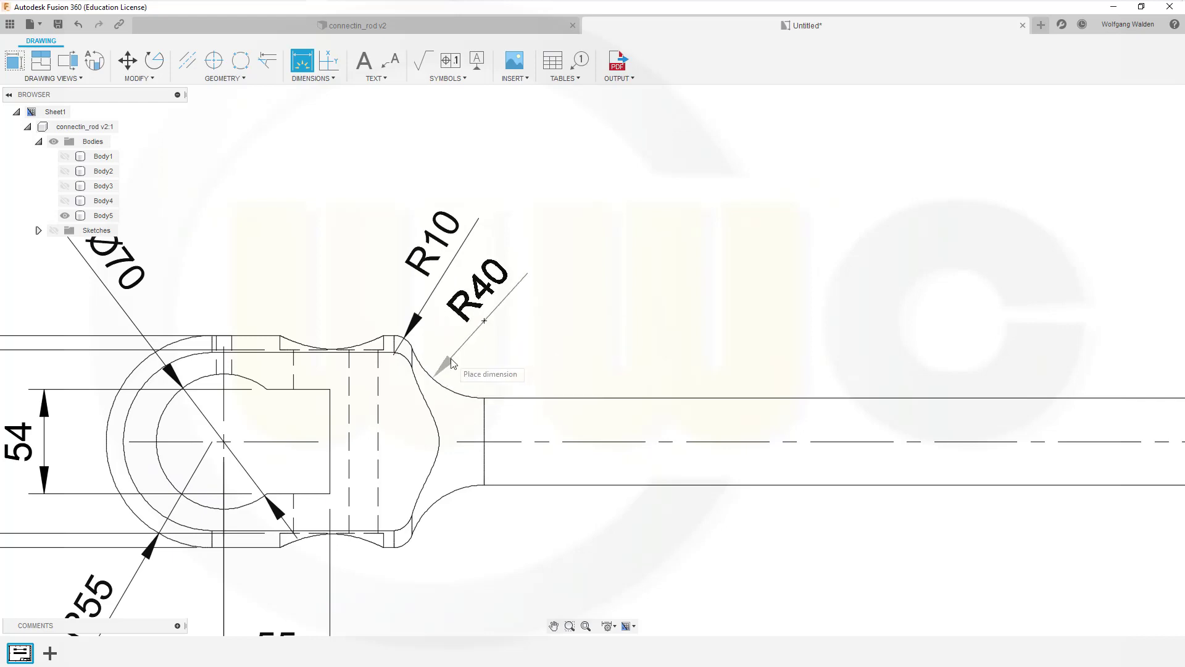
pyautogui.click(479, 291)
pyautogui.scroll(-1, 725, 354)
pyautogui.scroll(-2, 988, 397)
pyautogui.scroll(-1, 853, 391)
pyautogui.scroll(1, 506, 363)
pyautogui.scroll(1, 506, 364)
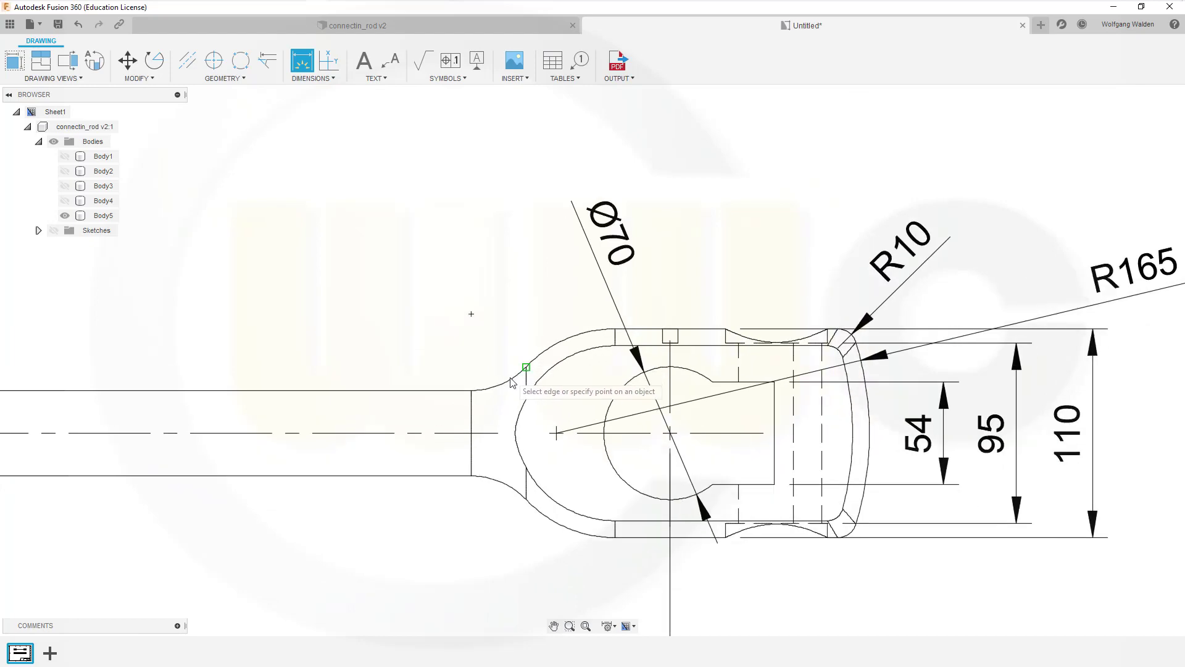
pyautogui.click(508, 374)
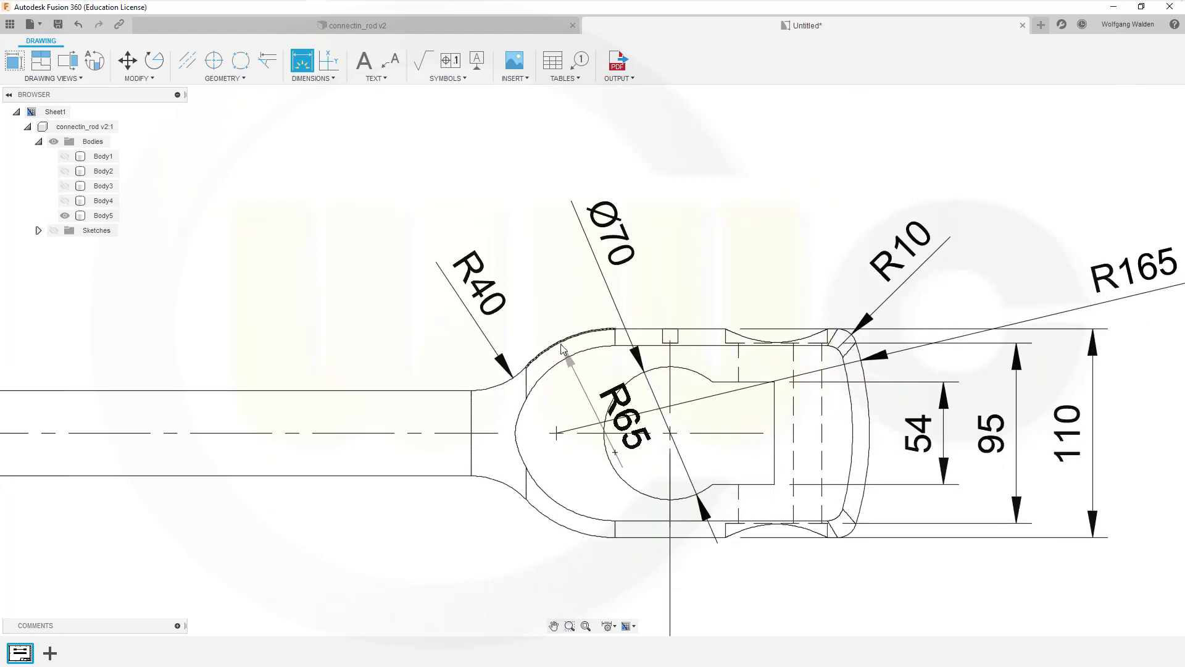
pyautogui.click(546, 255)
# - Add the R15 slot-end radius, then bring the lower projected view into sight
pyautogui.moveTo(15, 420); pyautogui.dragTo(772, 154, button='middle')
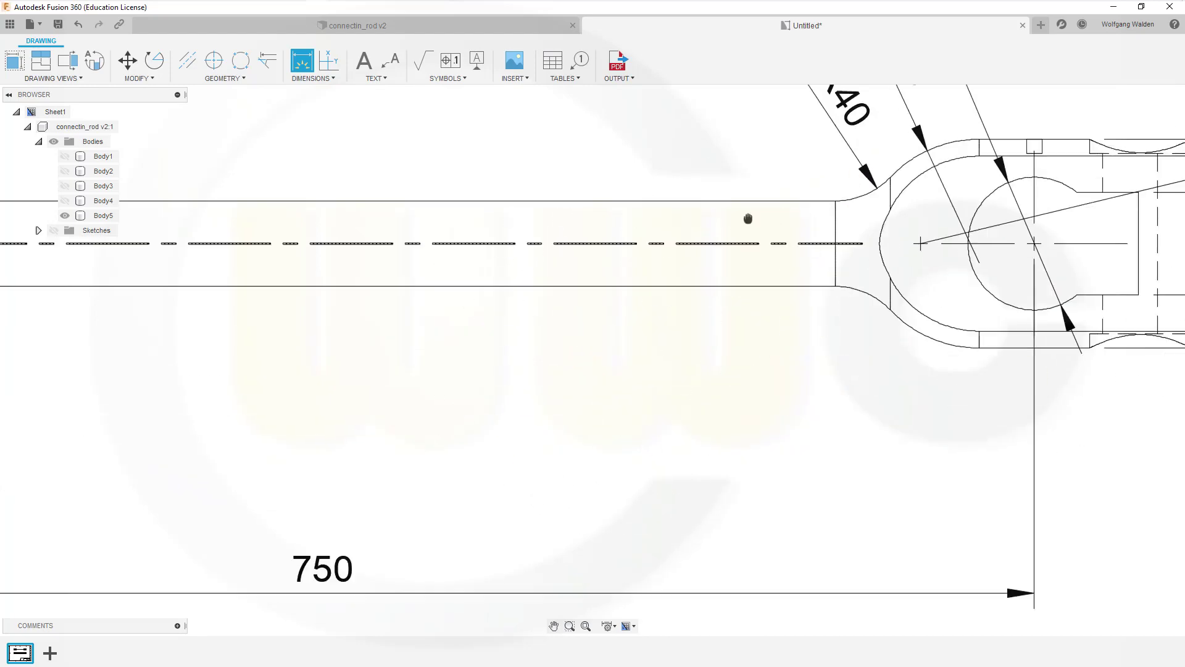
pyautogui.scroll(-1, 556, 347)
pyautogui.scroll(-1, 598, 379)
pyautogui.scroll(1, 561, 455)
pyautogui.moveTo(561, 455)
pyautogui.mouseDown(button='middle')
pyautogui.moveTo(581, 501)
pyautogui.moveTo(710, 416)
pyautogui.mouseUp(button='middle')
pyautogui.scroll(1, 528, 476)
pyautogui.scroll(1, 523, 463)
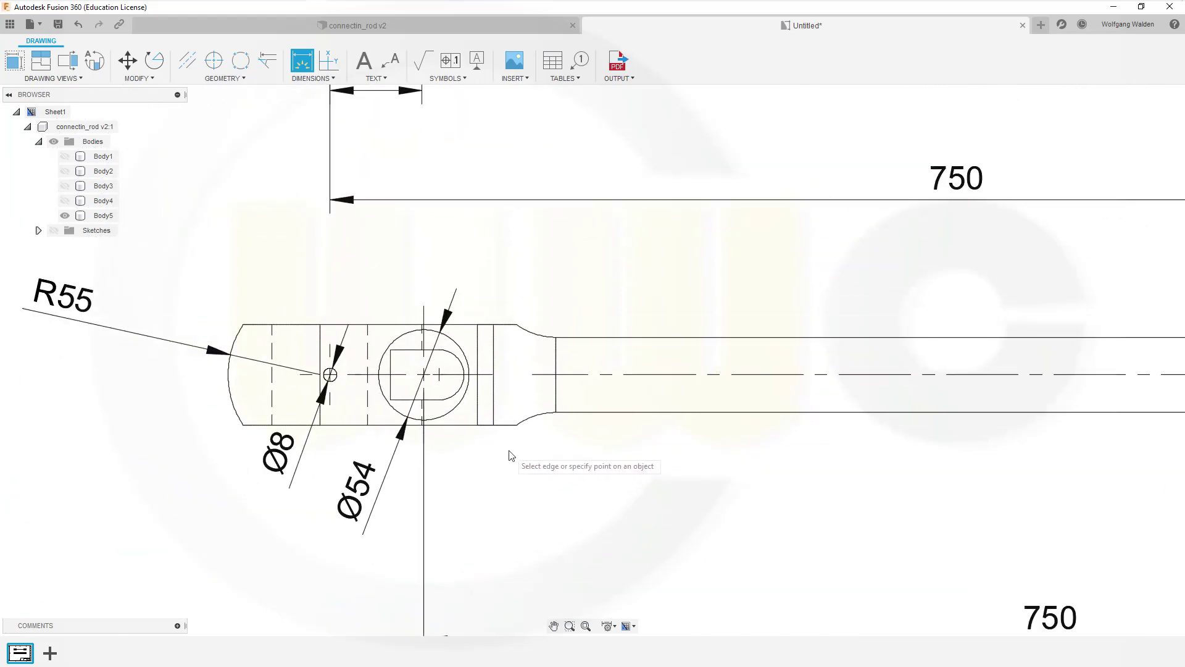
pyautogui.click(446, 407)
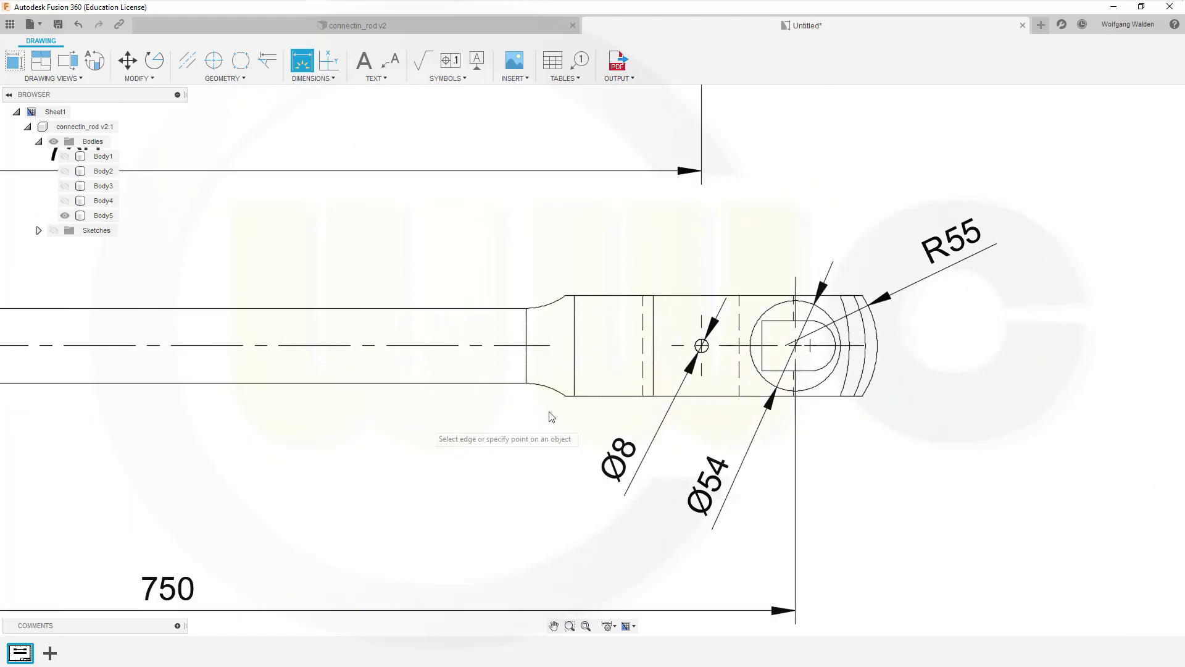
pyautogui.click(833, 369)
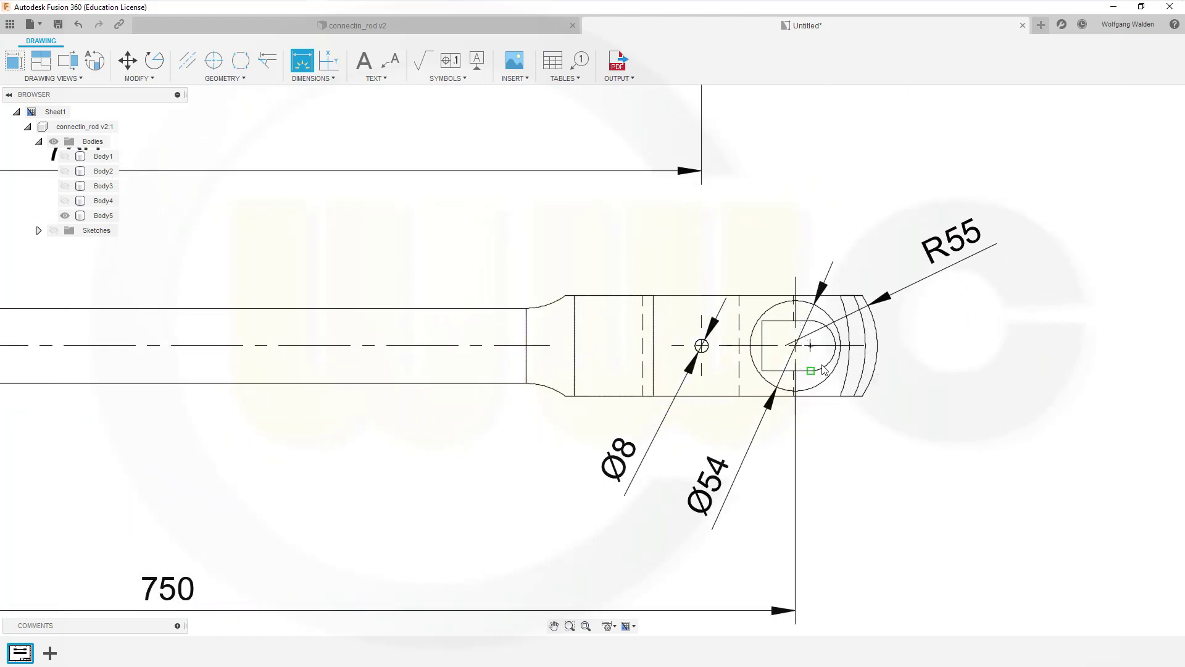
pyautogui.click(894, 463)
pyautogui.scroll(-2, 424, 402)
pyautogui.scroll(-2, 421, 389)
pyautogui.scroll(-1, 418, 369)
pyautogui.moveTo(383, 339)
pyautogui.mouseDown(button='middle')
pyautogui.moveTo(866, 451)
pyautogui.moveTo(774, 431)
pyautogui.mouseUp(button='middle')
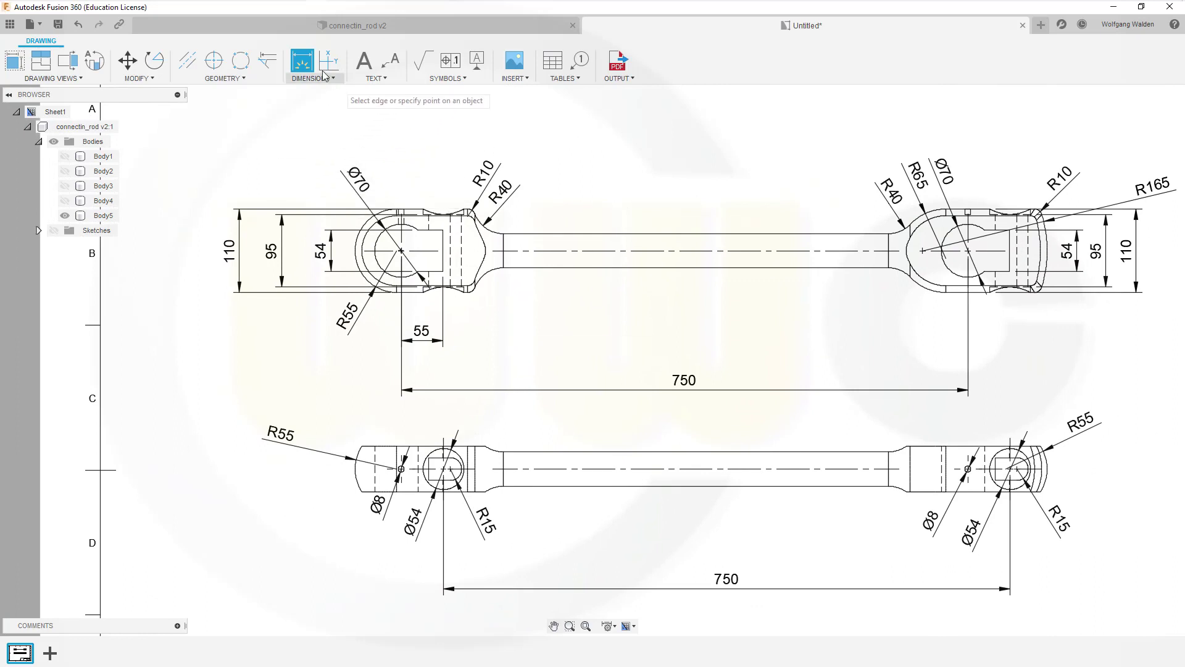
pyautogui.moveTo(554, 363); pyautogui.dragTo(573, 235, button='middle')
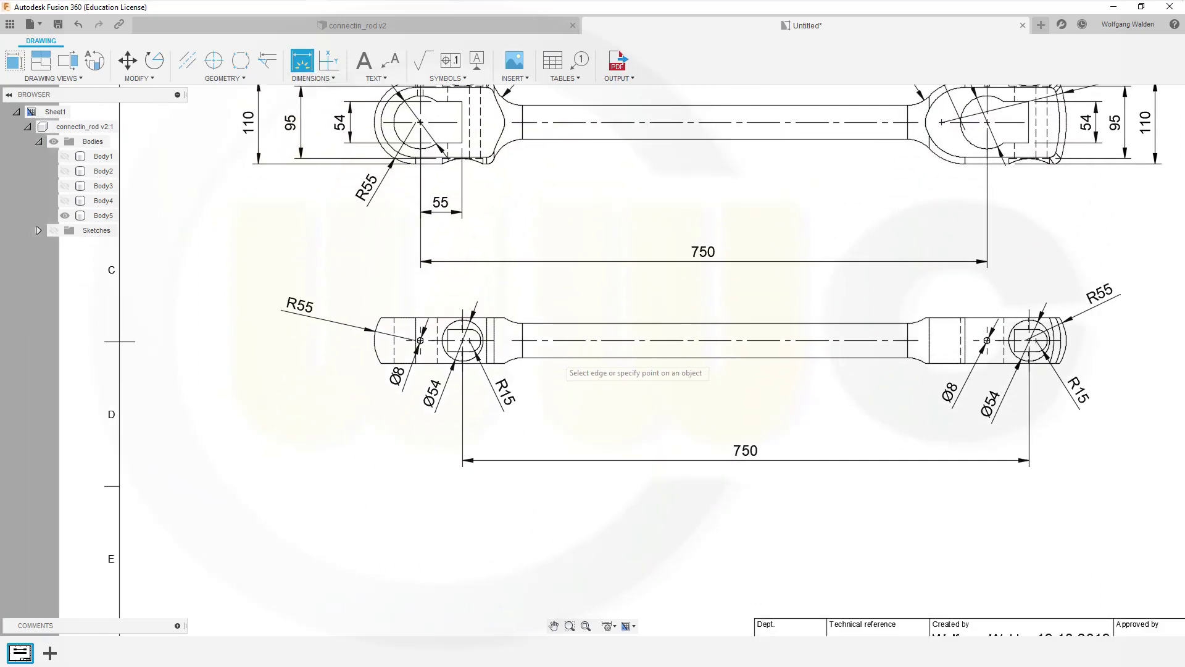
pyautogui.moveTo(560, 369); pyautogui.dragTo(568, 317, button='middle')
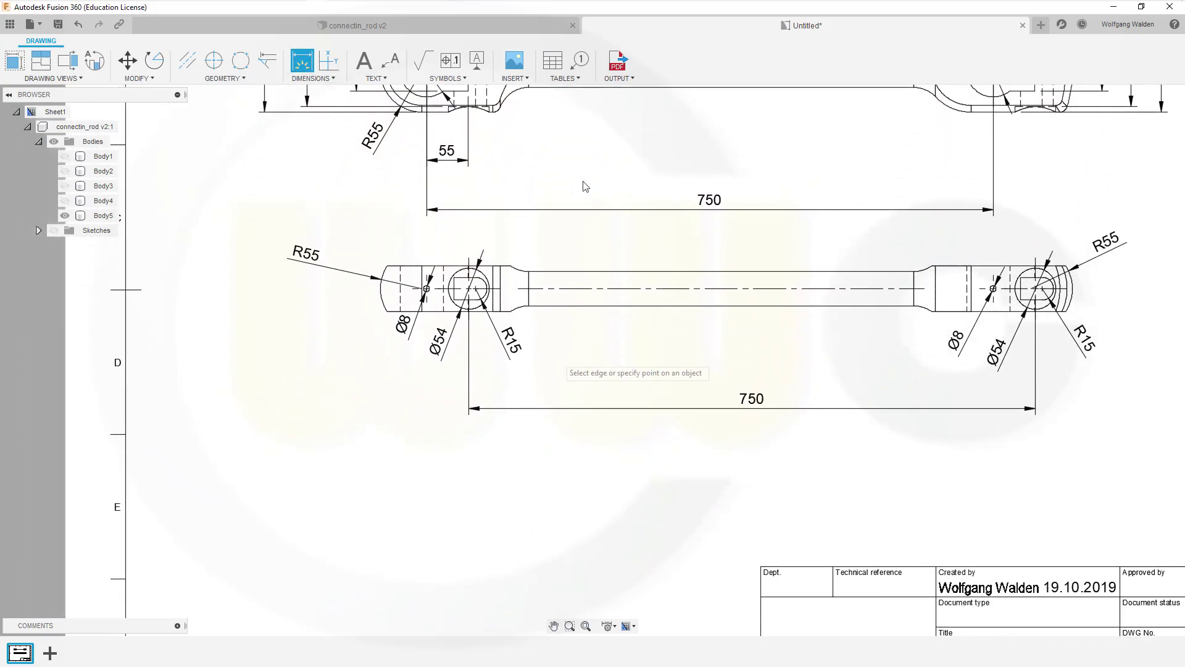
pyautogui.scroll(-3, 335, 312)
pyautogui.scroll(5, 380, 319)
pyautogui.scroll(3, 420, 333)
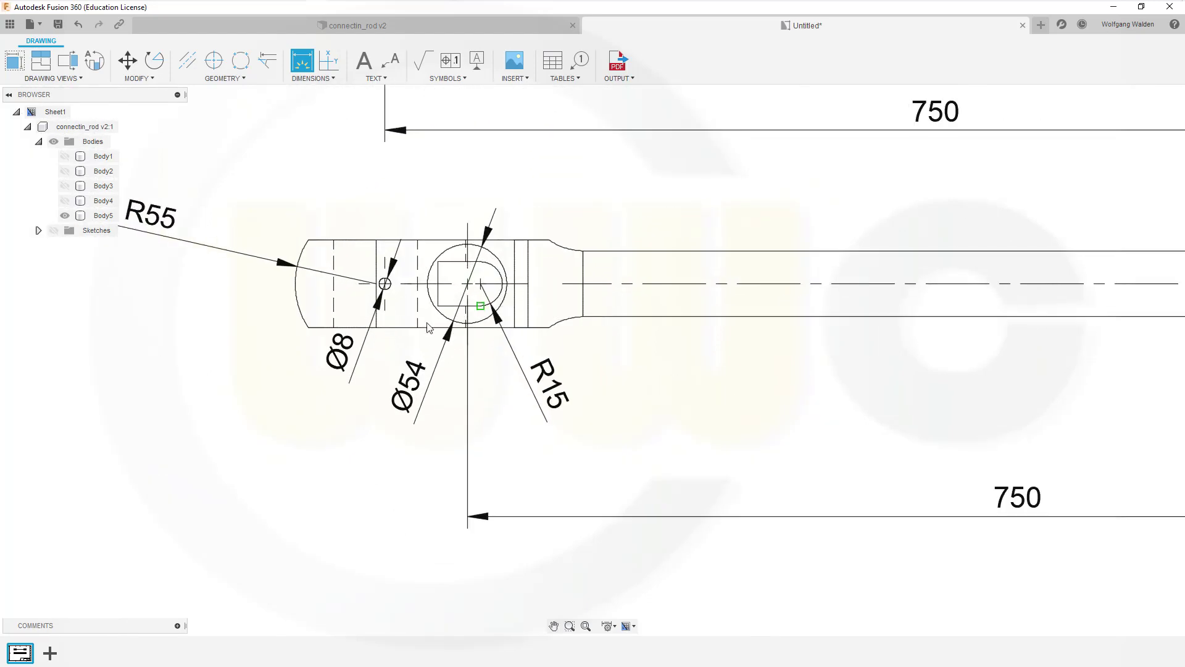
# - Place the 60 overall height and 30 slot height dimensions on the left end
pyautogui.click(404, 336)
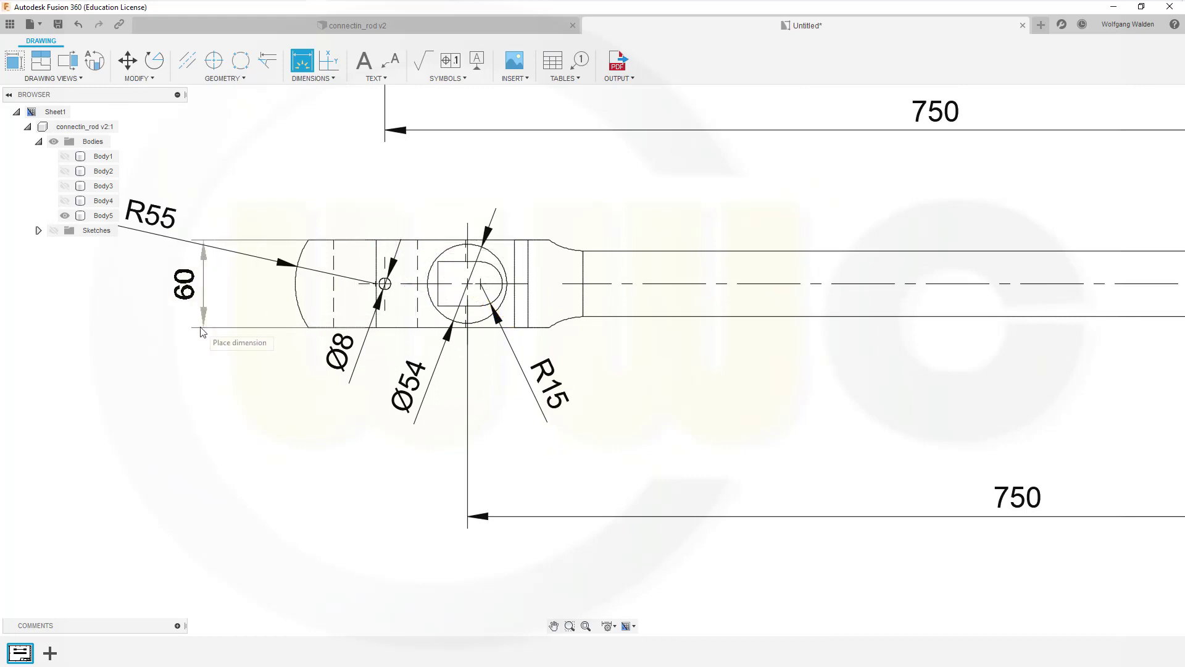
pyautogui.moveTo(195, 324); pyautogui.dragTo(417, 372, button='middle')
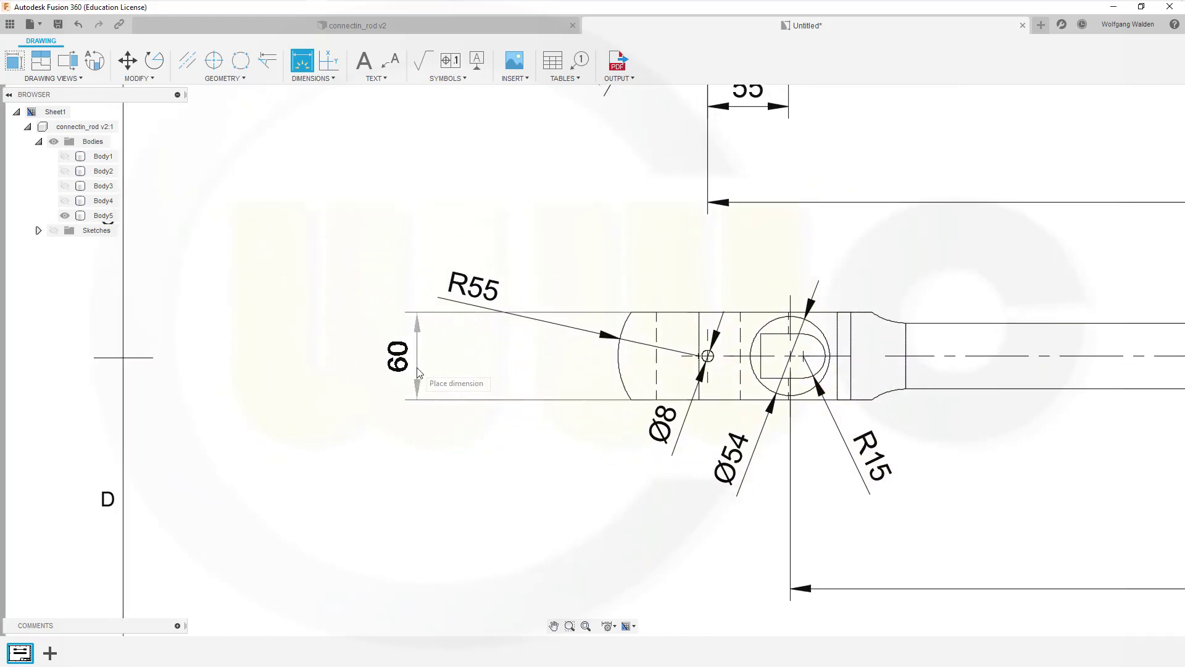
pyautogui.click(340, 372)
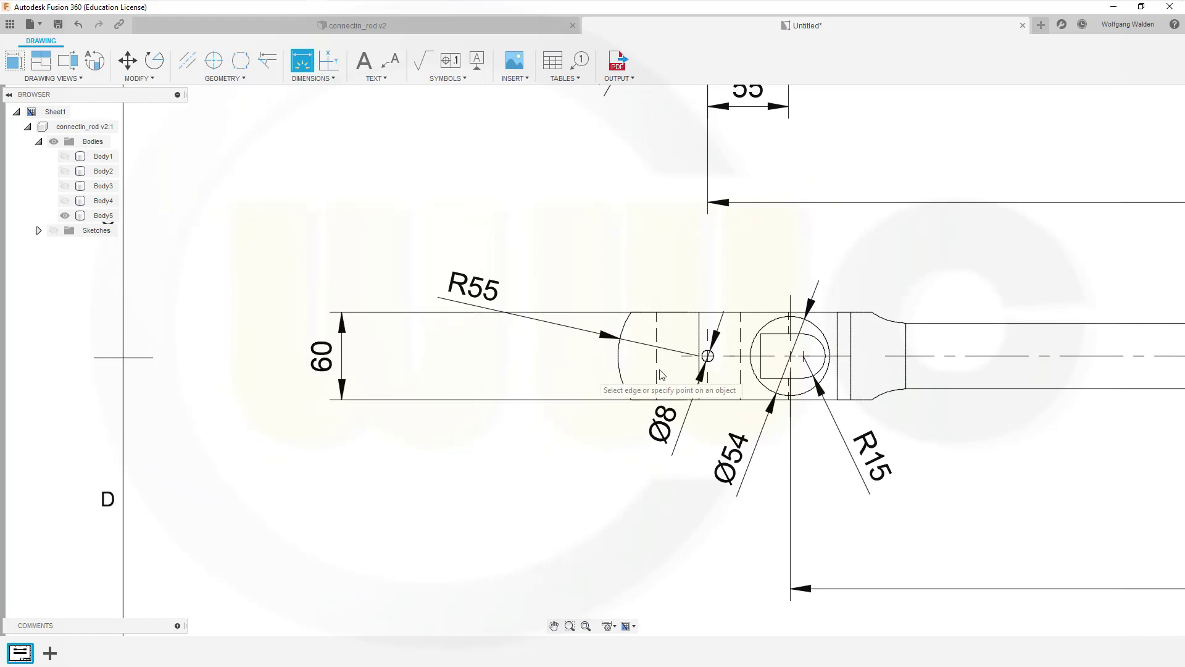
pyautogui.click(774, 348)
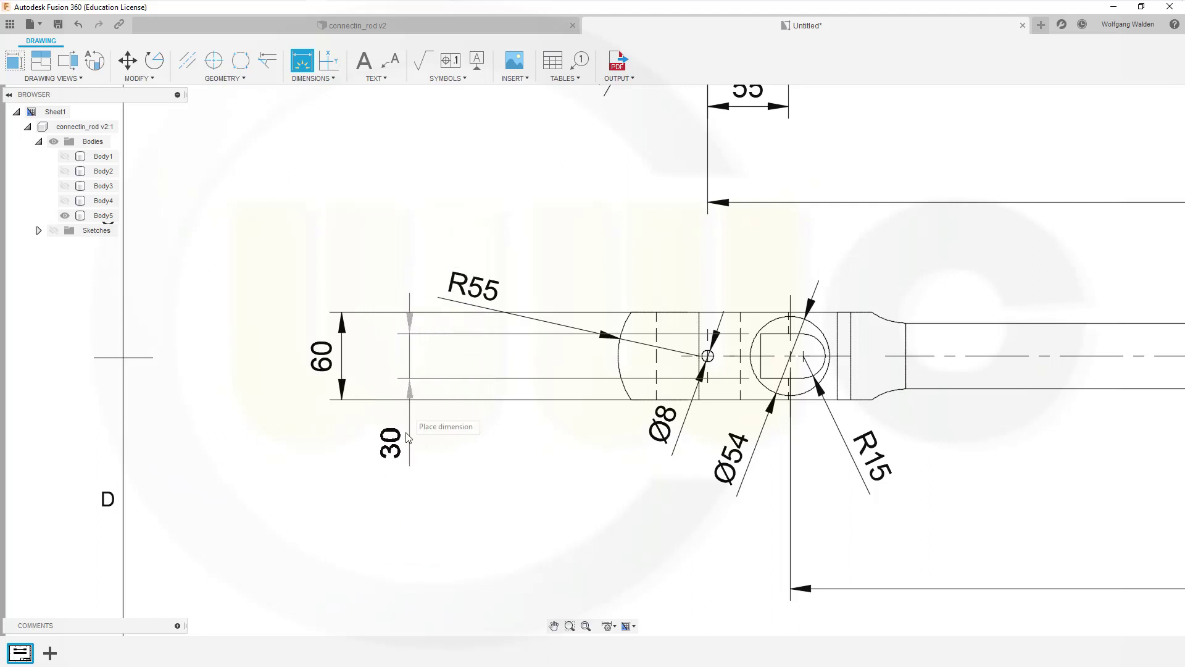
pyautogui.click(465, 452)
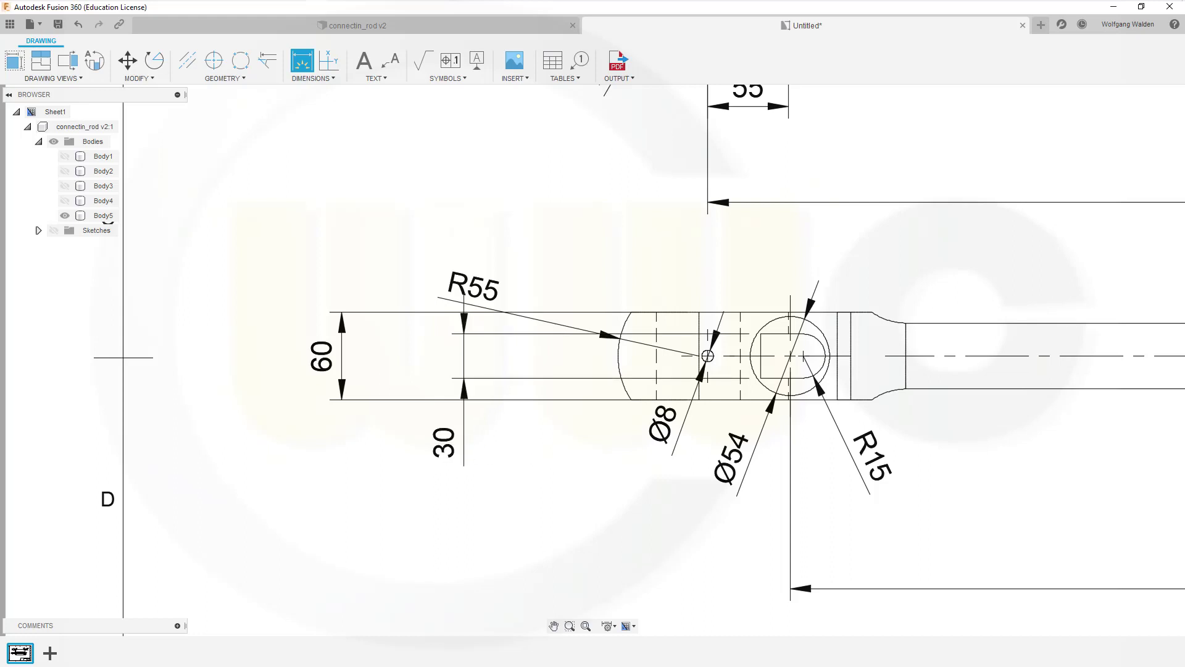
# - Move the 30 dimension next to the 60 dimension
pyautogui.press('Escape')
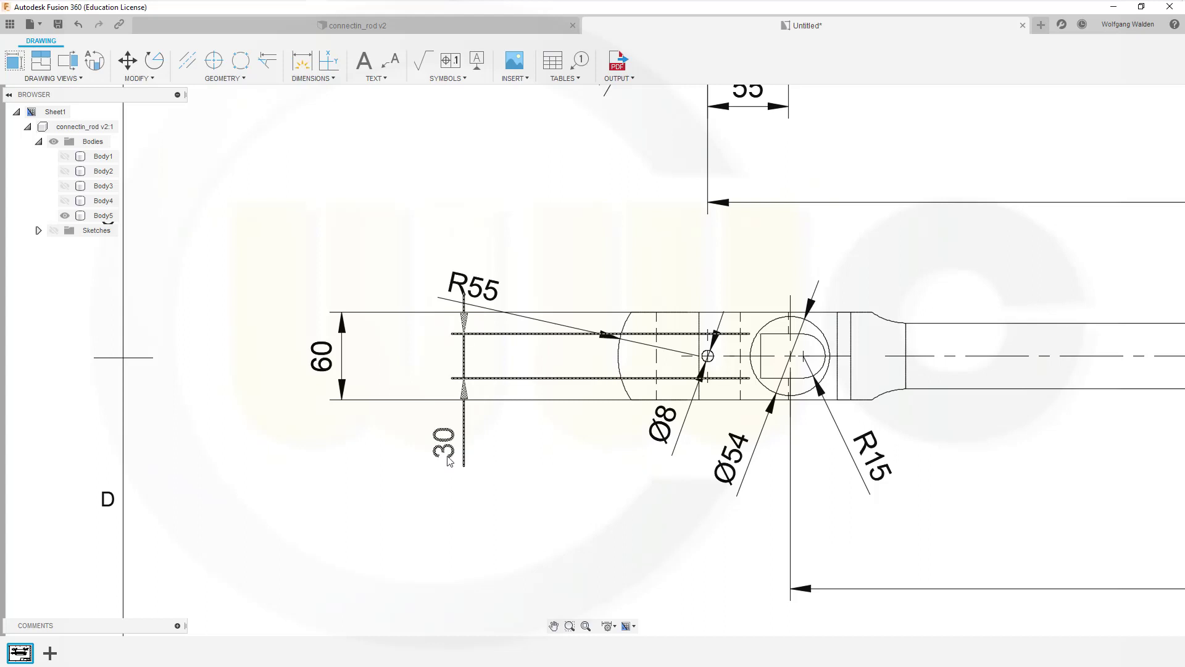
pyautogui.click(448, 460)
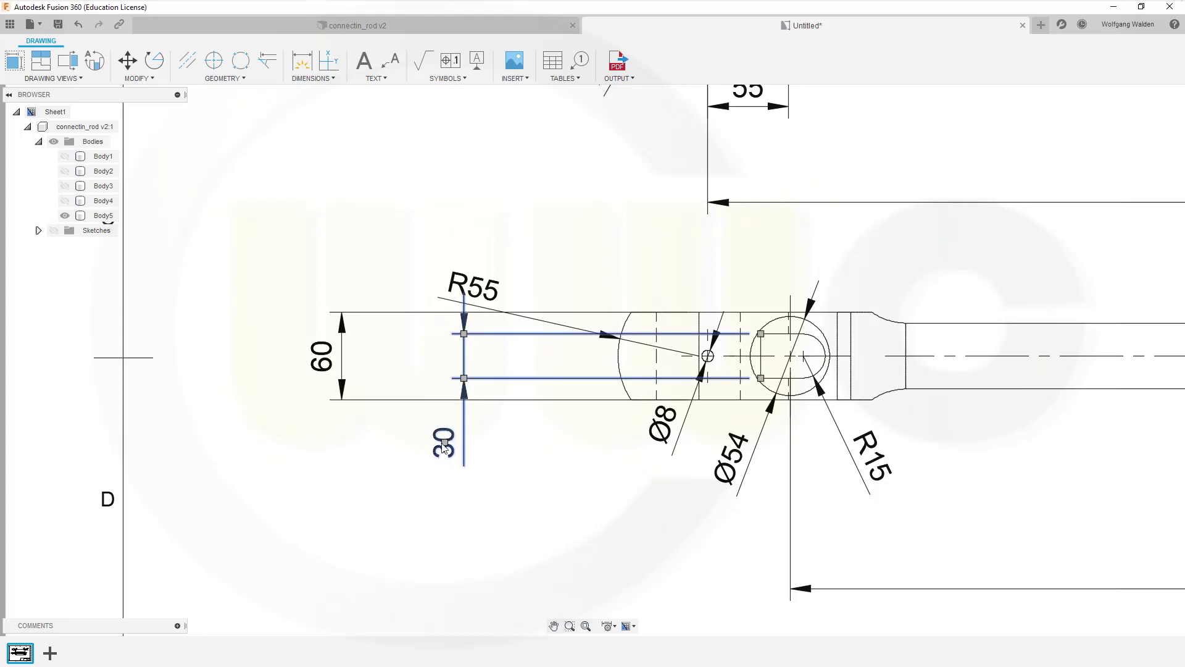
pyautogui.moveTo(444, 448); pyautogui.dragTo(446, 364)
pyautogui.click(537, 441)
pyautogui.moveTo(946, 484); pyautogui.dragTo(774, 494, button='middle')
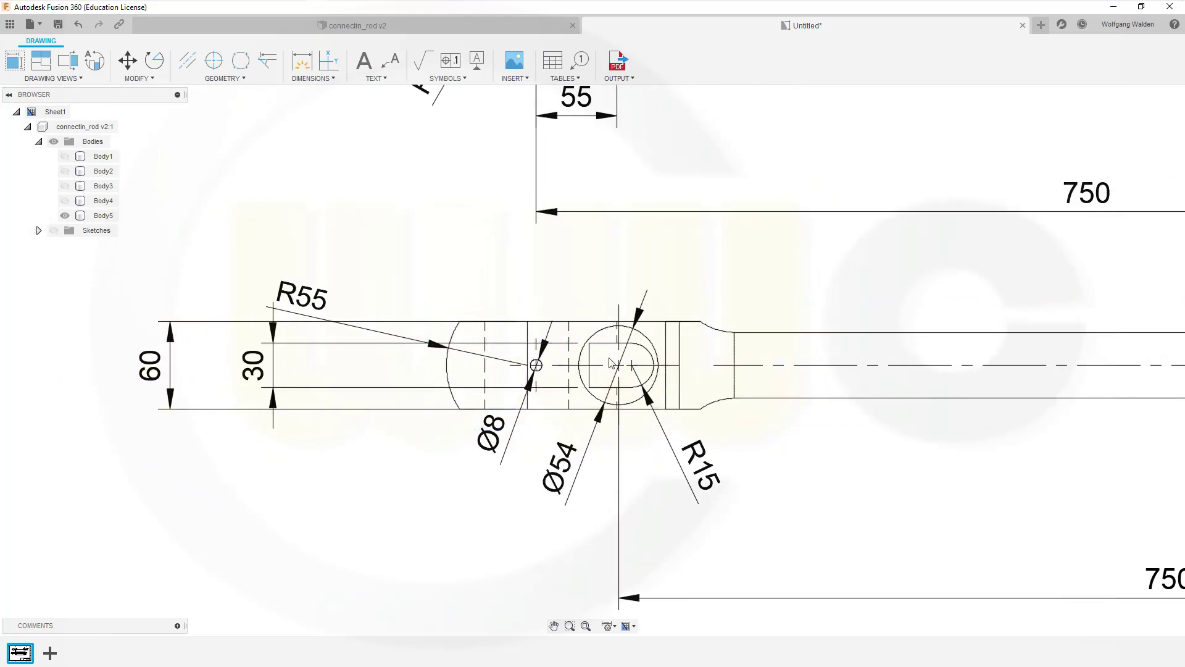
pyautogui.scroll(-1, 850, 403)
pyautogui.scroll(-1, 1000, 418)
pyautogui.scroll(-2, 716, 401)
pyautogui.moveTo(716, 401); pyautogui.dragTo(893, 426, button='middle')
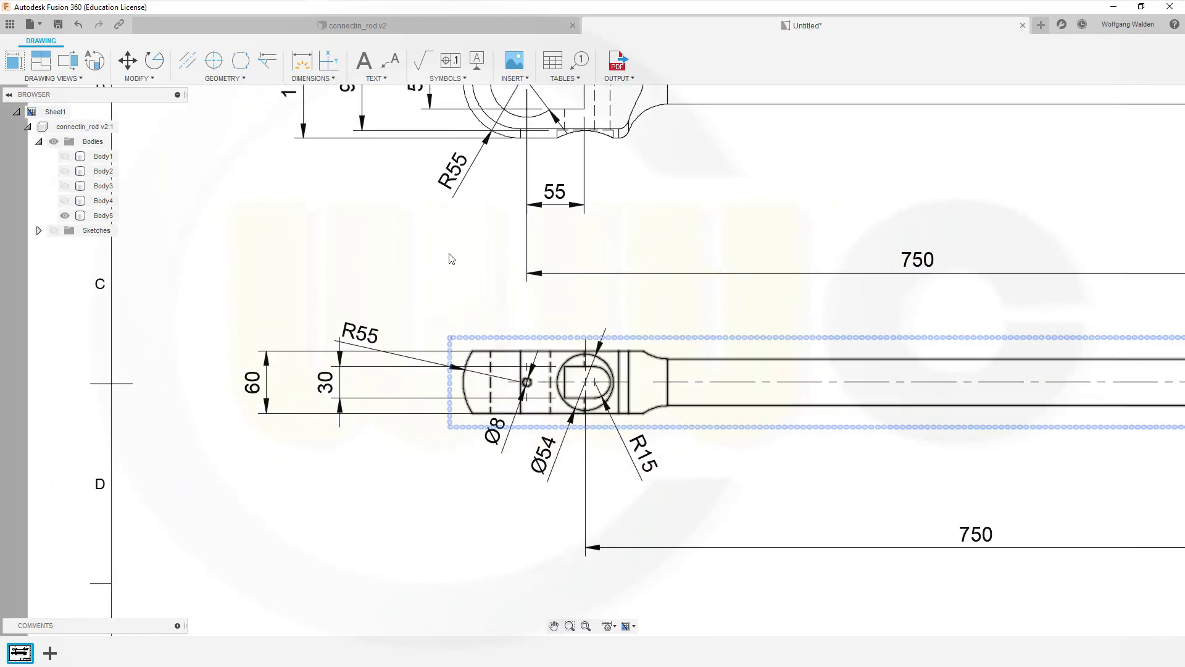
# - Add a 56 dimension from the Ø8 hole centre to the large circle centre
pyautogui.click(302, 61)
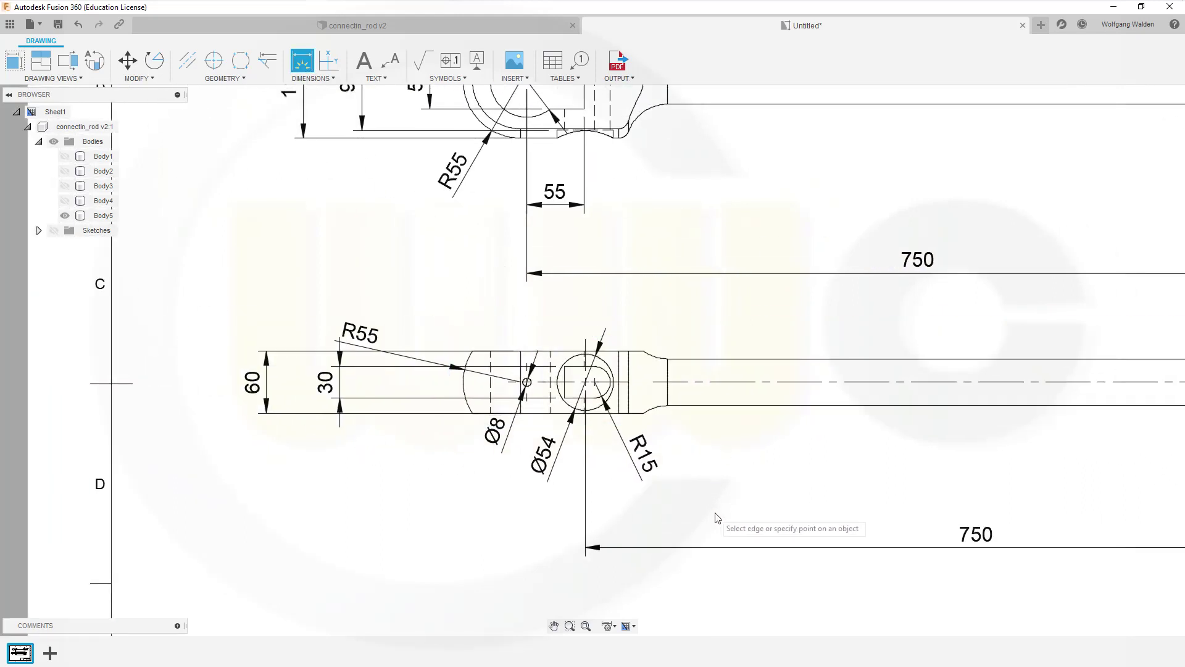
pyautogui.moveTo(716, 516)
pyautogui.mouseDown(button='middle')
pyautogui.moveTo(736, 435)
pyautogui.moveTo(628, 407)
pyautogui.moveTo(683, 556)
pyautogui.mouseUp(button='middle')
pyautogui.scroll(1, 623, 405)
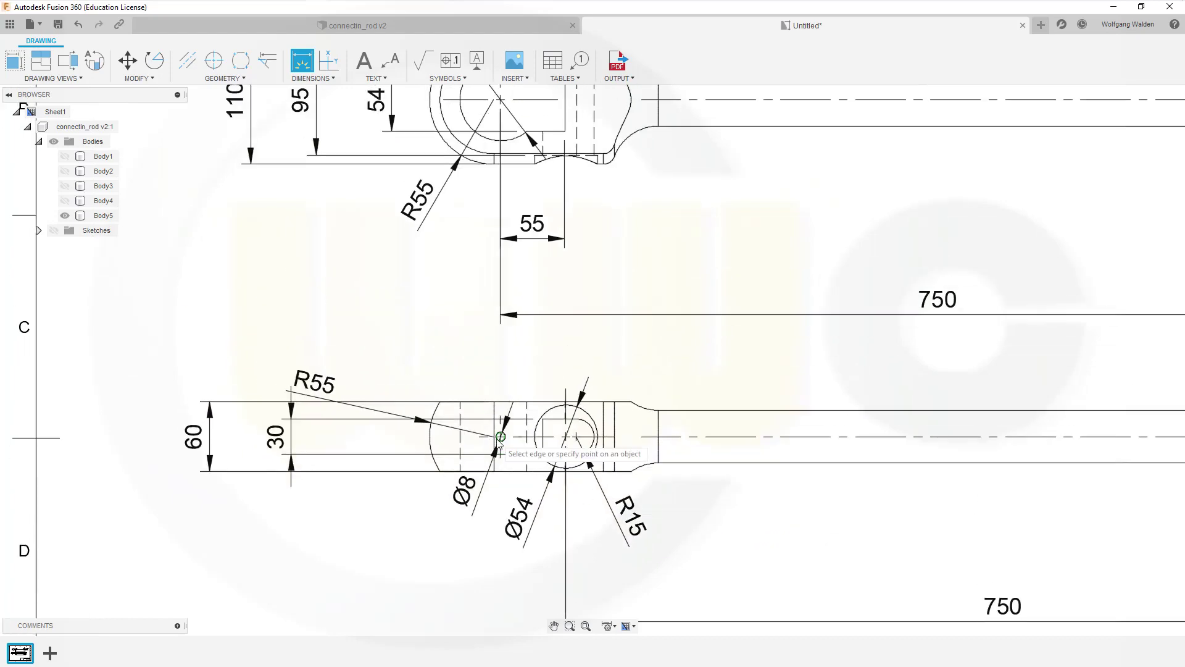
pyautogui.scroll(1, 500, 435)
pyautogui.scroll(2, 500, 436)
pyautogui.scroll(3, 490, 441)
pyautogui.scroll(3, 484, 437)
pyautogui.press('Escape')
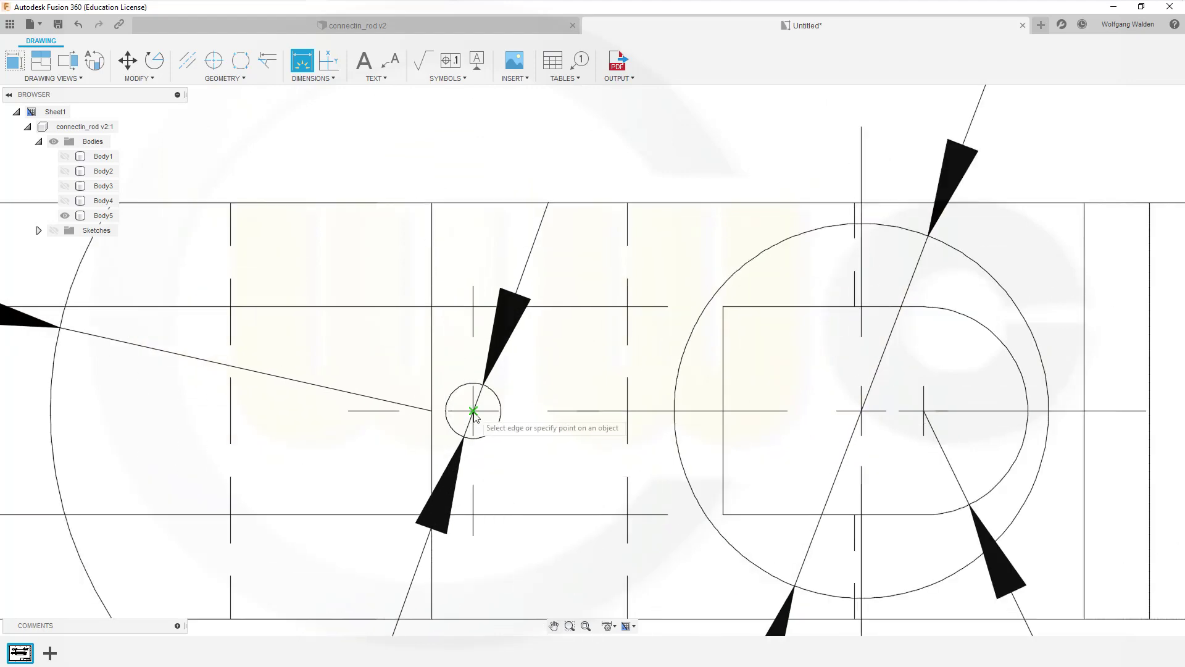
pyautogui.click(473, 413)
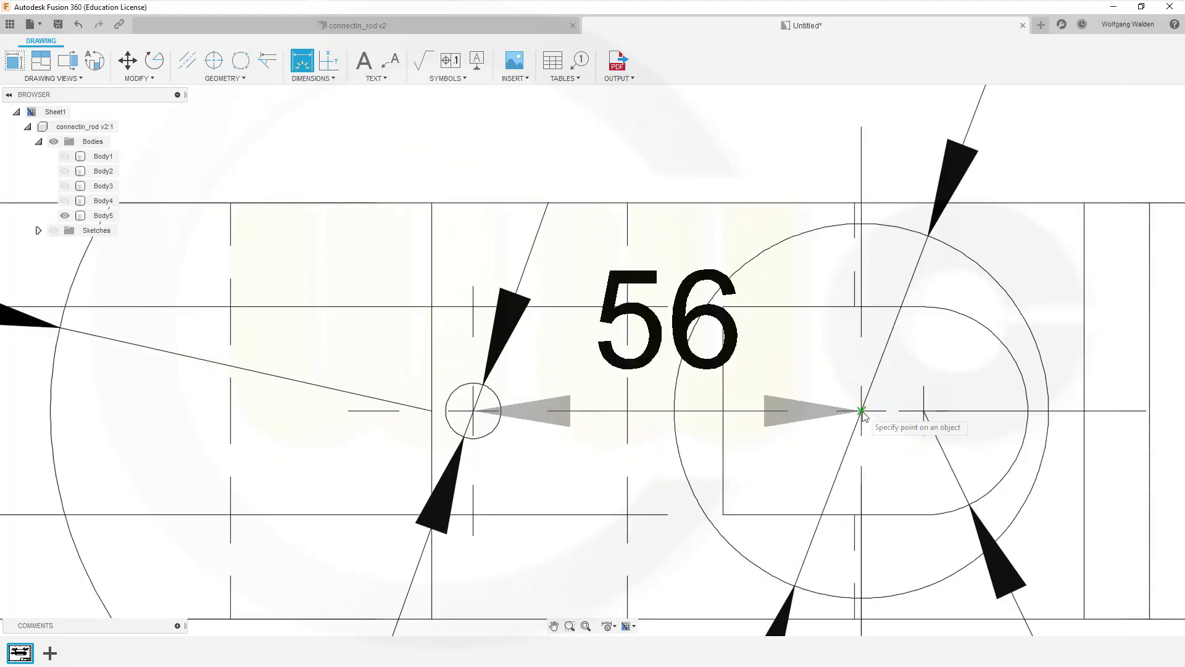
pyautogui.click(861, 412)
pyautogui.scroll(1, 764, 270)
pyautogui.scroll(1, 768, 185)
pyautogui.scroll(1, 770, 302)
pyautogui.scroll(-2, 769, 303)
pyautogui.scroll(-1, 800, 443)
pyautogui.scroll(2, 768, 192)
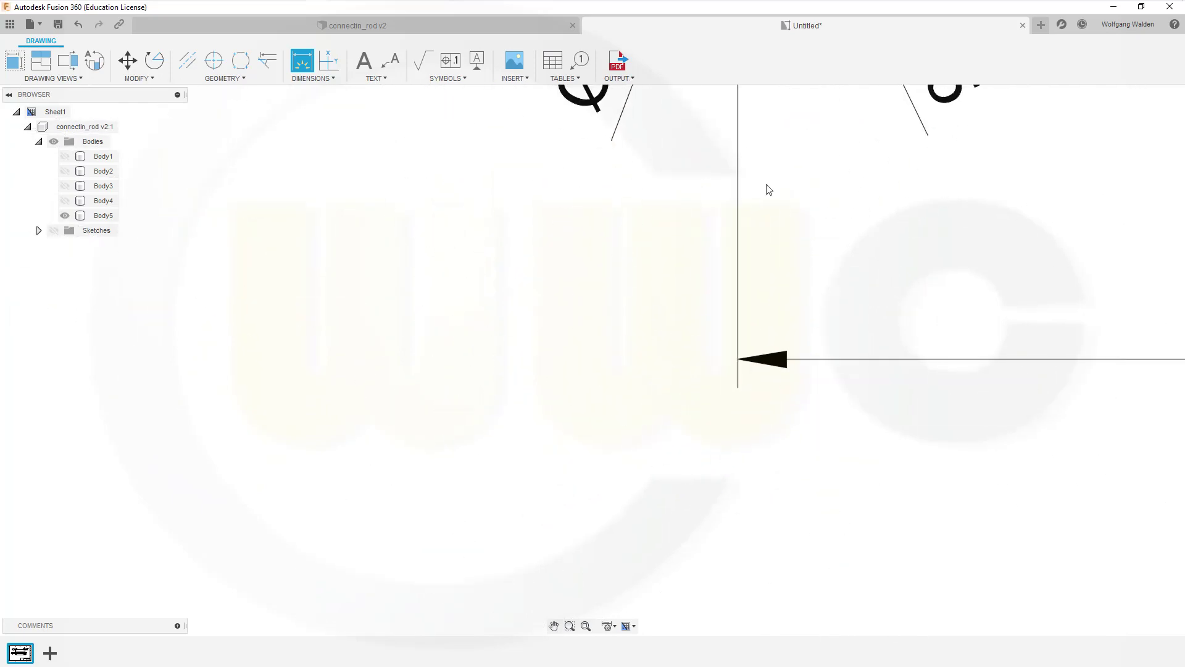
pyautogui.scroll(1, 769, 294)
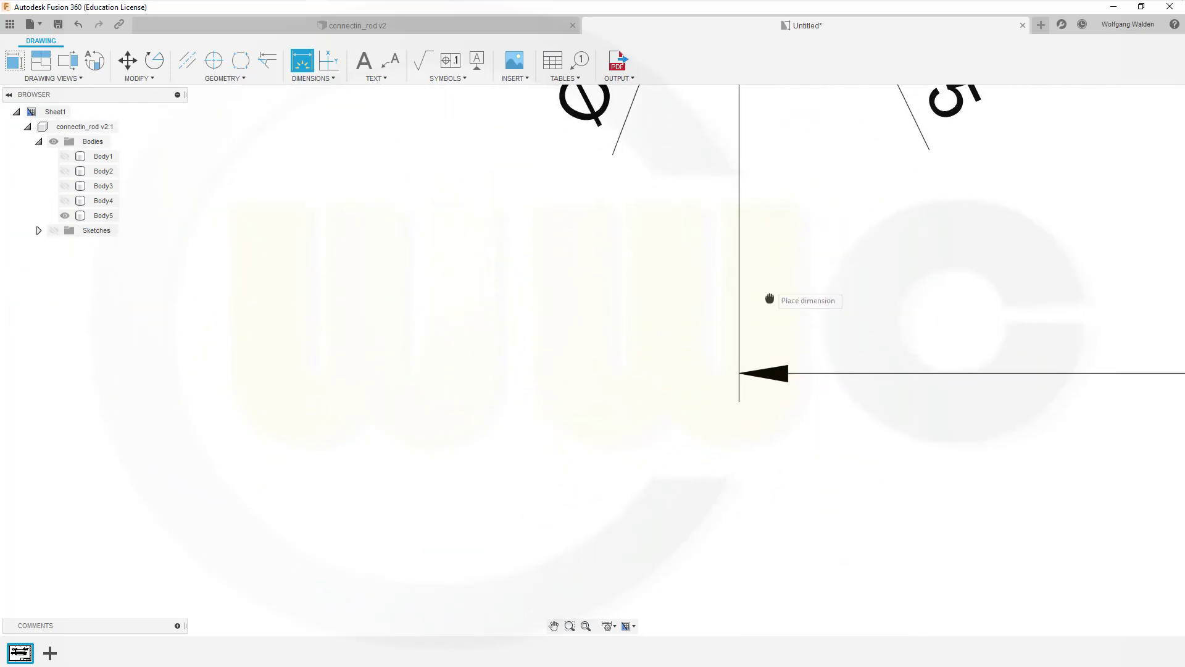
pyautogui.moveTo(745, 304)
pyautogui.mouseDown(button='middle')
pyautogui.moveTo(720, 633)
pyautogui.moveTo(747, 656)
pyautogui.mouseUp(button='middle')
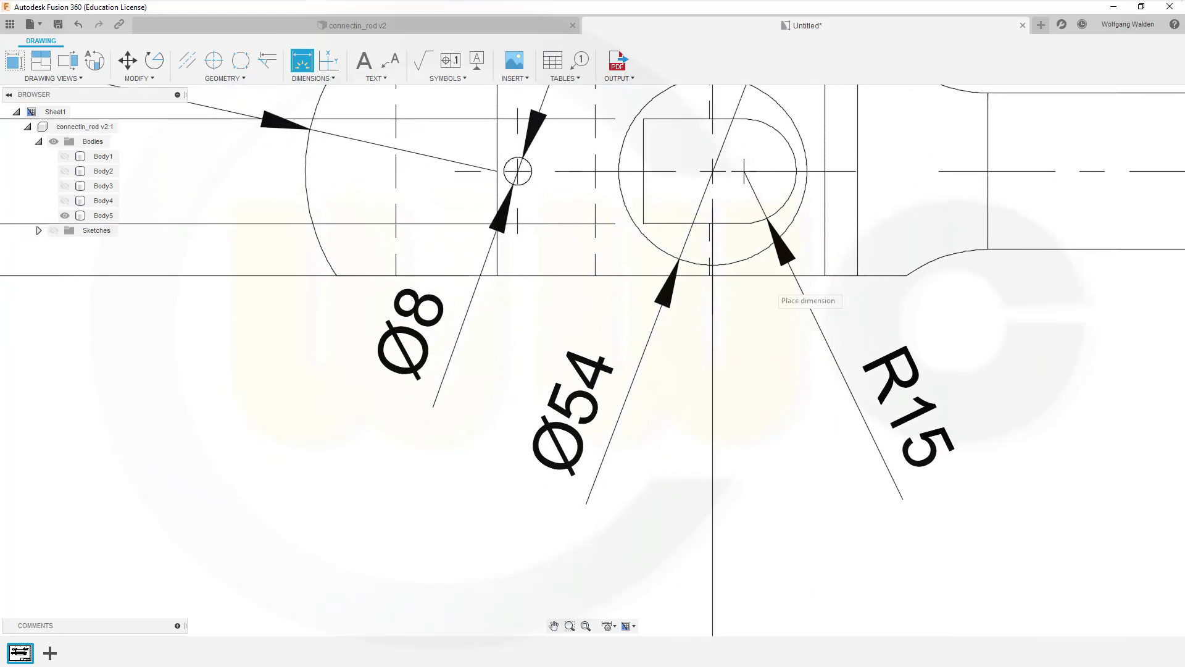
pyautogui.scroll(-2, 779, 297)
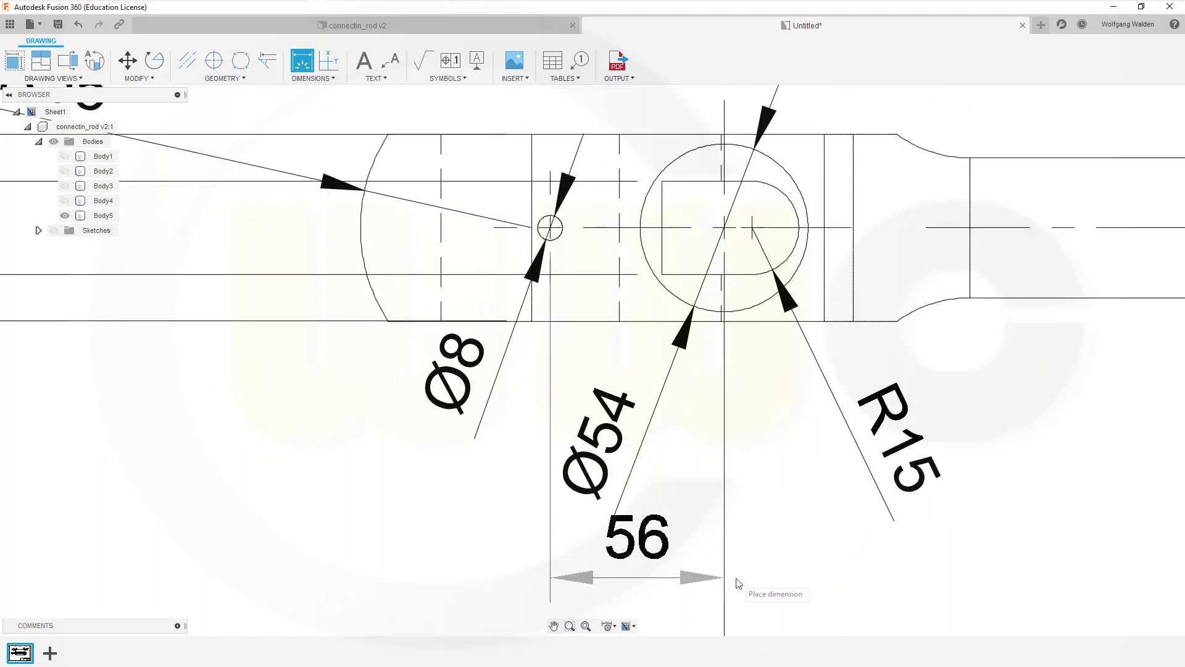
pyautogui.moveTo(763, 564); pyautogui.dragTo(735, 256, button='middle')
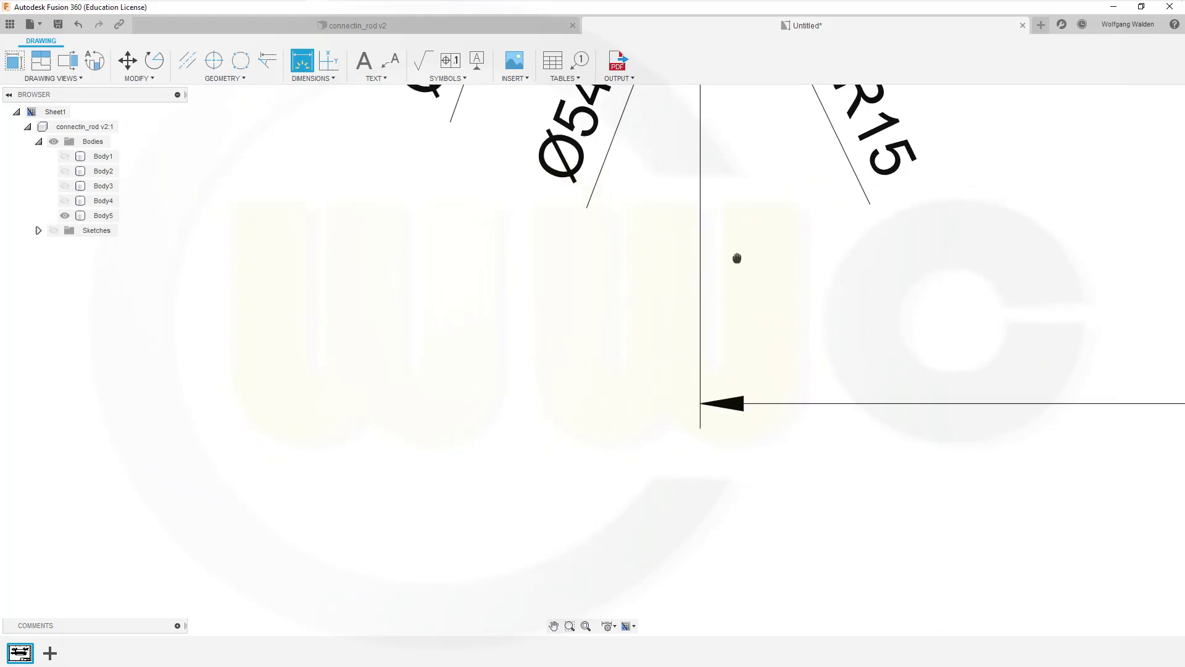
pyautogui.click(724, 332)
pyautogui.scroll(1, 849, 339)
pyautogui.scroll(-2, 1030, 395)
pyautogui.scroll(-1, 1031, 395)
pyautogui.scroll(-1, 1111, 416)
# - Delete the lower 750 dimension
pyautogui.moveTo(1165, 431); pyautogui.dragTo(497, 443, button='middle')
pyautogui.scroll(-2, 431, 336)
pyautogui.scroll(2, 912, 224)
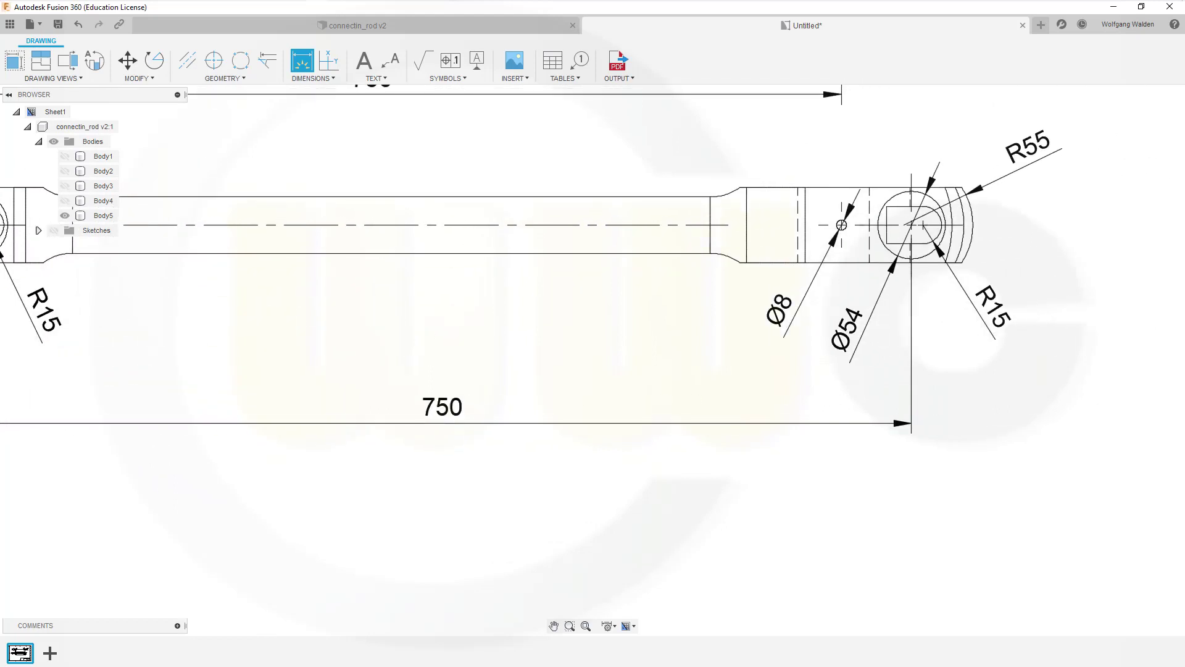
pyautogui.moveTo(164, 427)
pyautogui.mouseDown(button='middle')
pyautogui.moveTo(296, 442)
pyautogui.moveTo(584, 435)
pyautogui.mouseUp(button='middle')
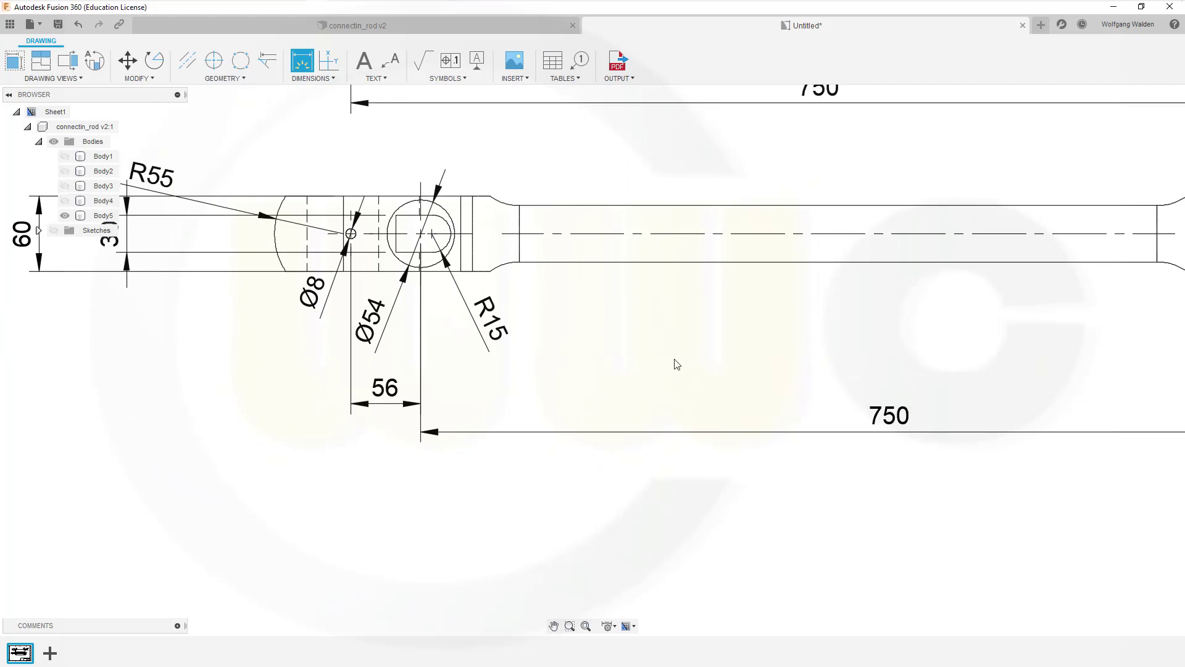
pyautogui.press('Escape')
pyautogui.click(892, 430)
pyautogui.press('Delete')
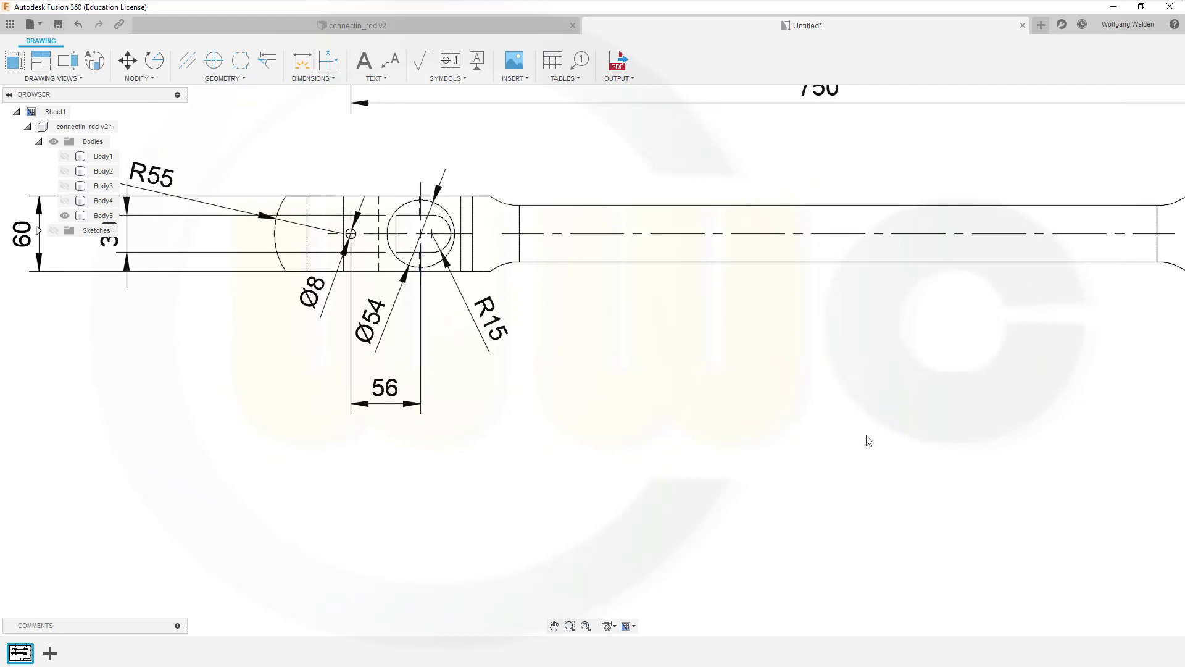
pyautogui.moveTo(868, 441); pyautogui.dragTo(657, 445, button='middle')
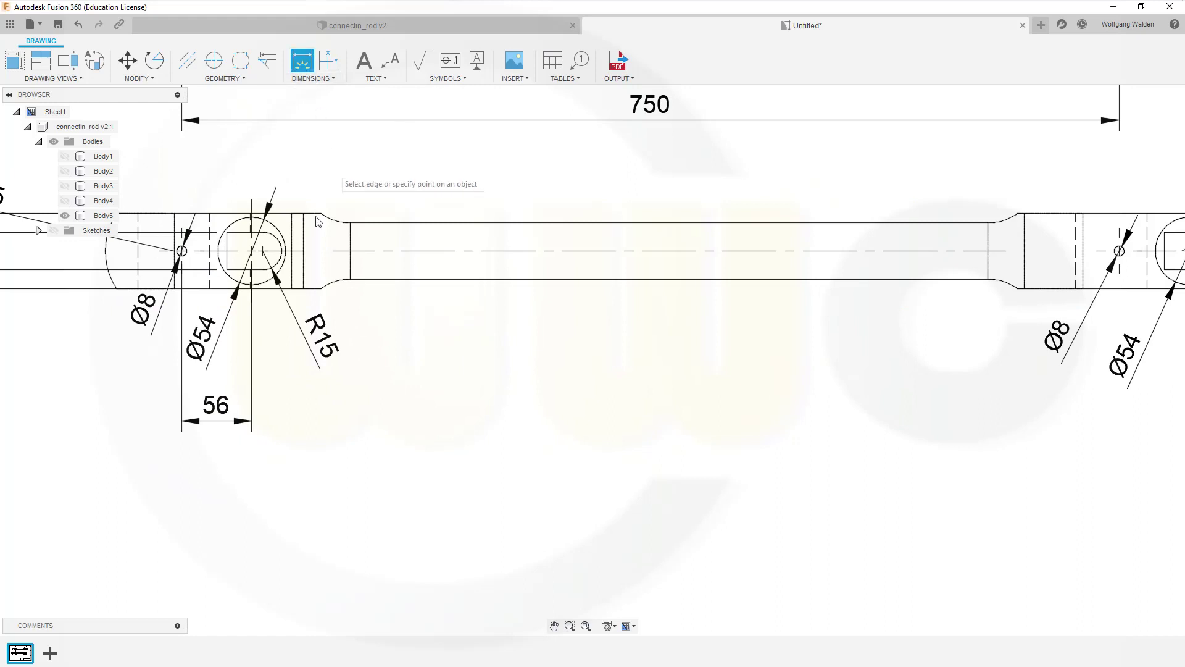
# - Add a new 750 dimension between hole centres and move the 56 dimension lower
pyautogui.click(182, 252)
pyautogui.click(1120, 252)
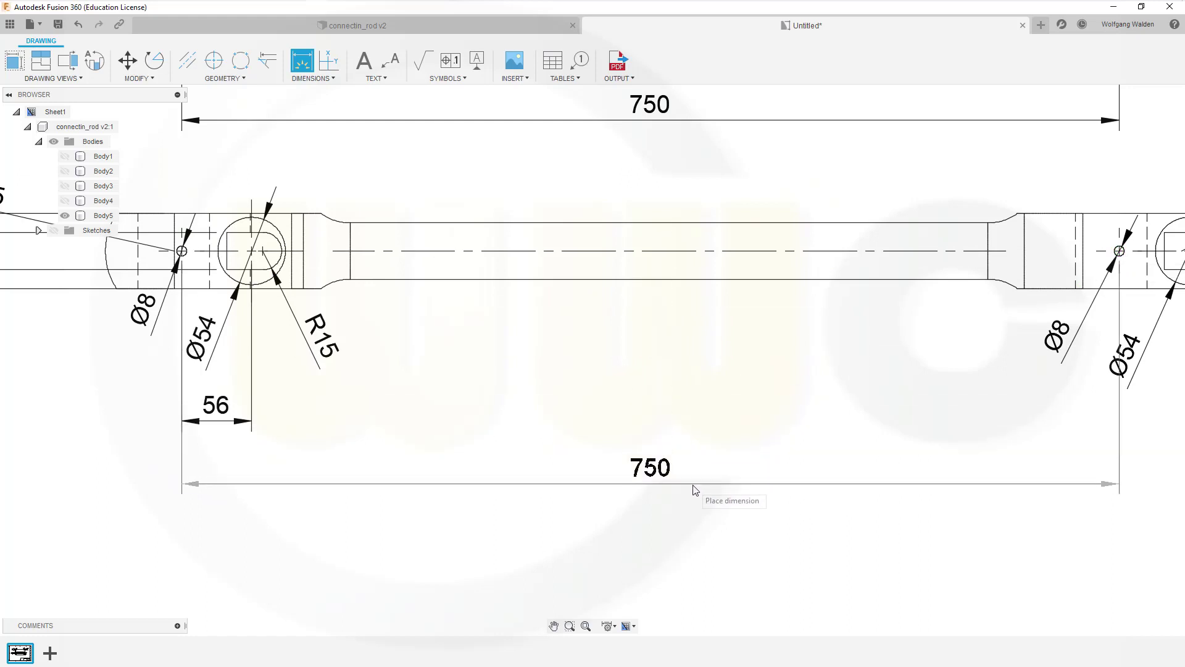
pyautogui.click(696, 519)
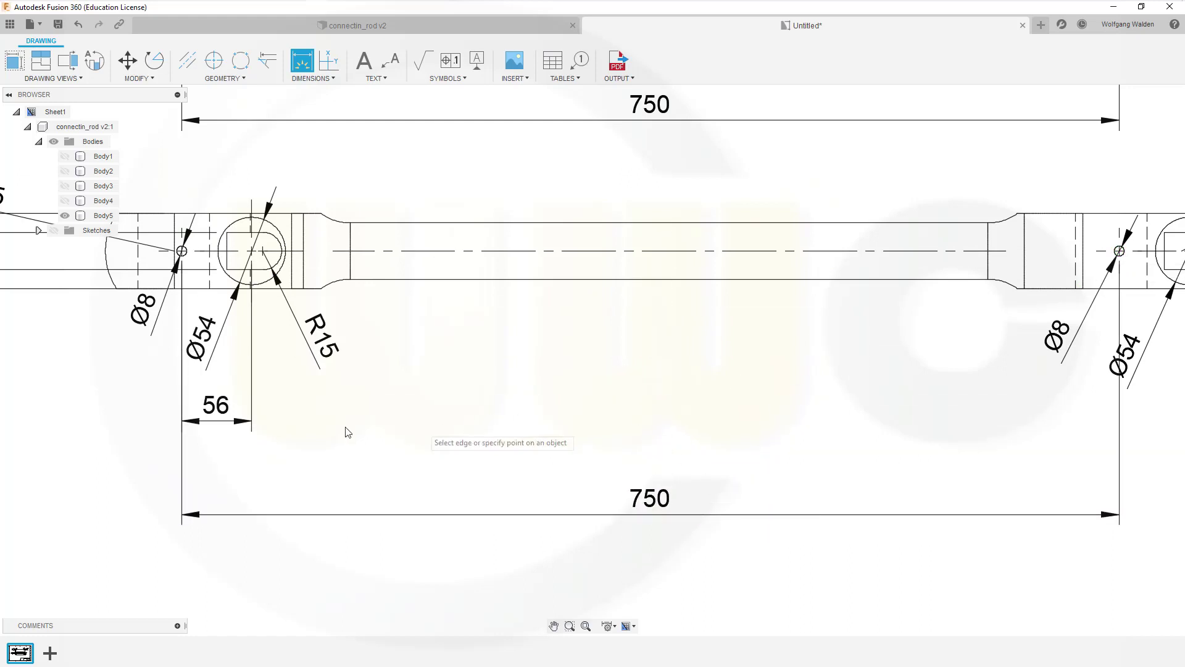
pyautogui.press('Escape')
pyautogui.click(215, 411)
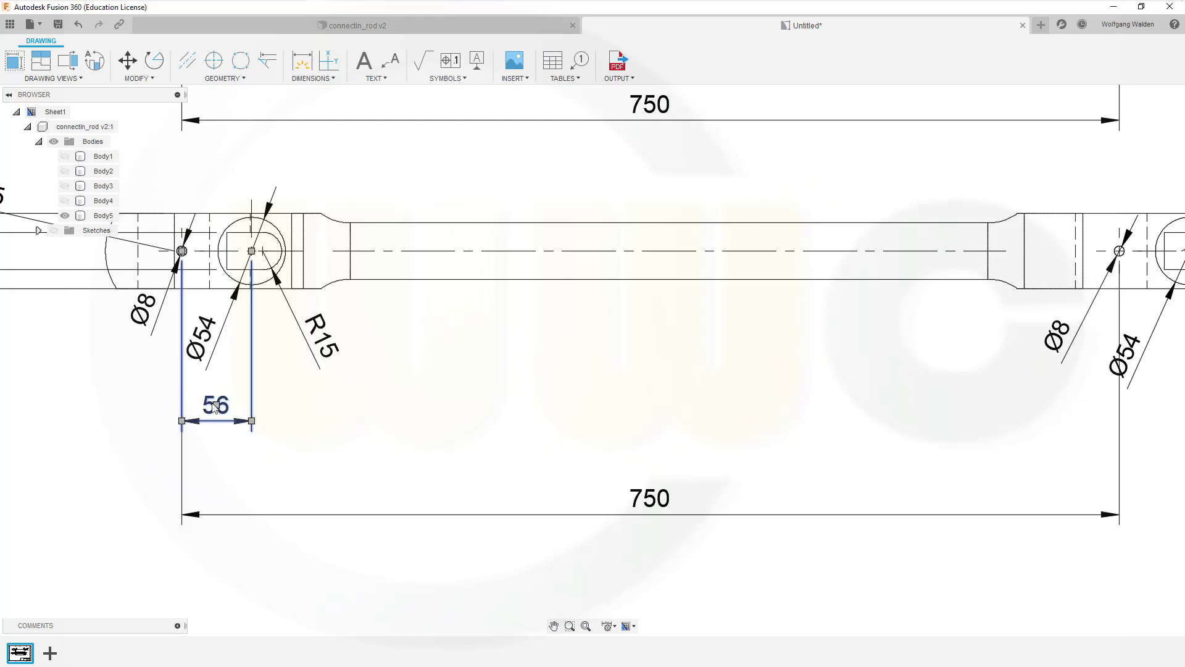
pyautogui.click(216, 405)
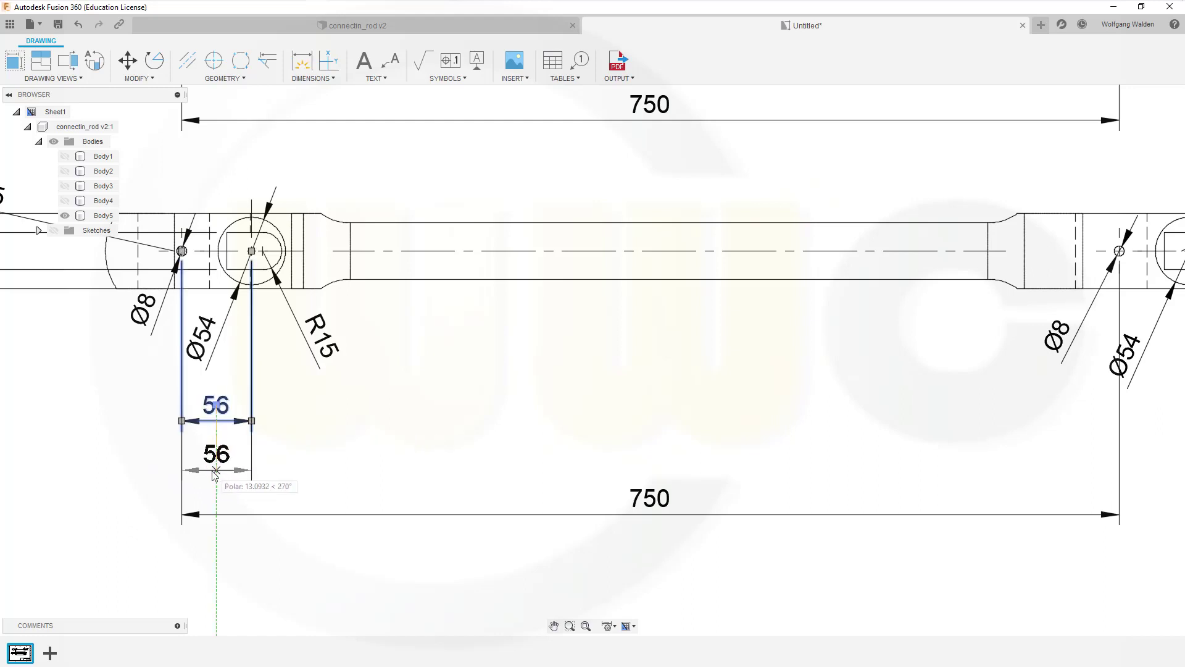
pyautogui.click(214, 474)
pyautogui.press('Escape')
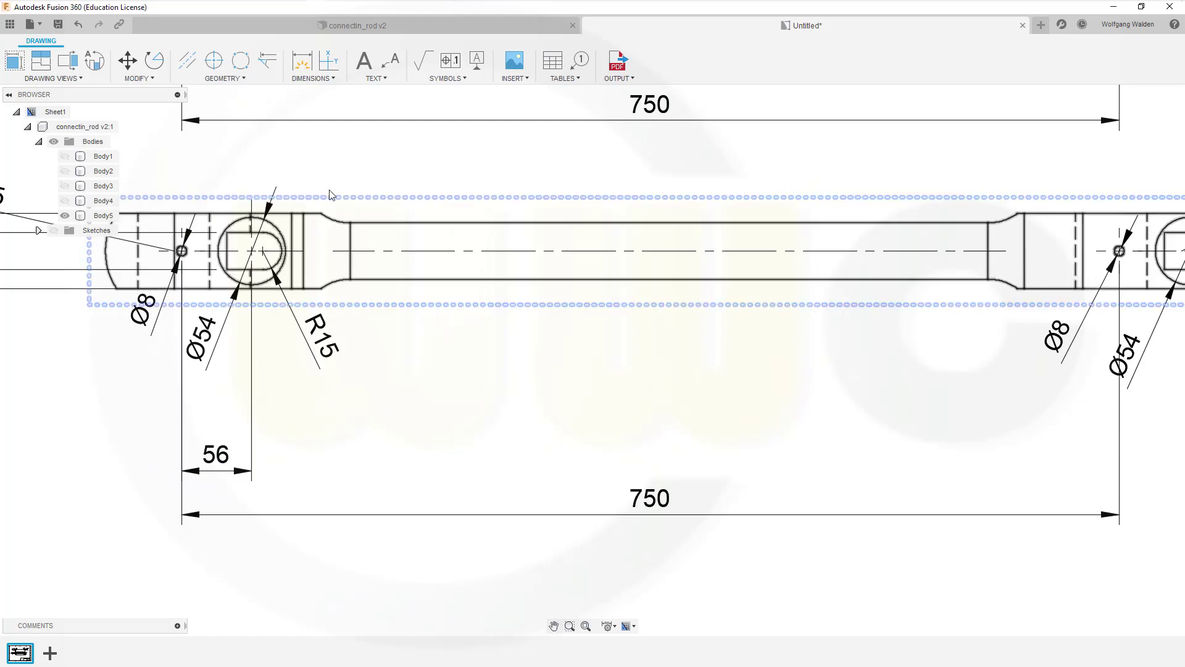
# - Place the 9 and 20 offset dimensions below the left eye
pyautogui.click(304, 64)
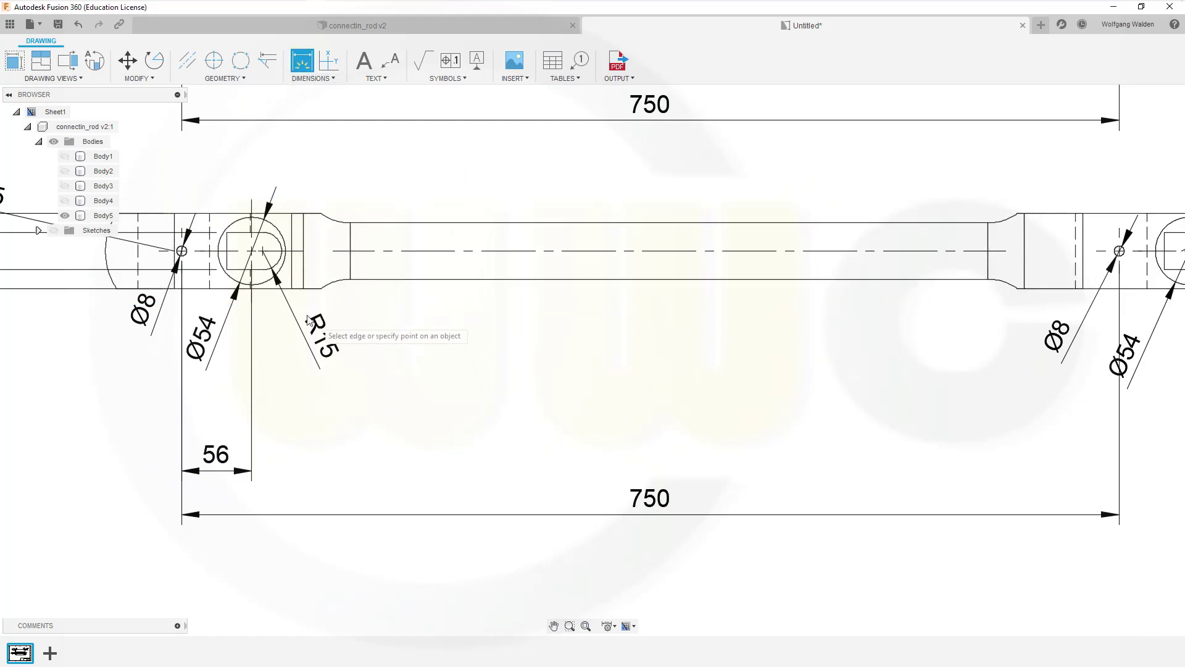
pyautogui.click(252, 252)
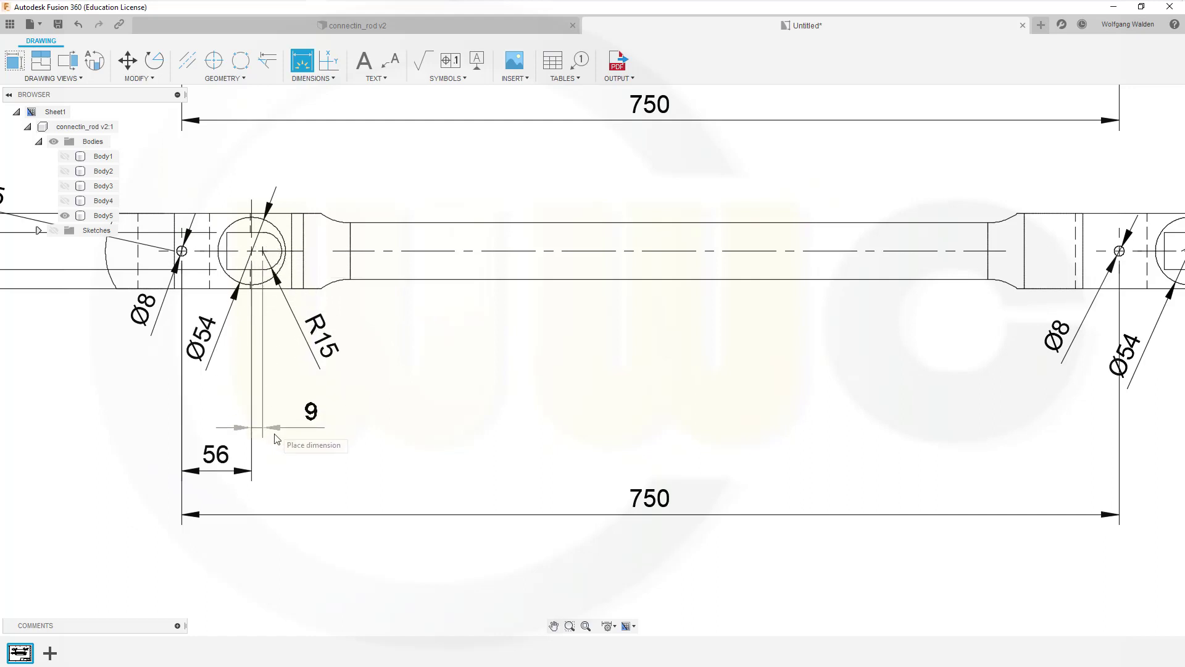
pyautogui.click(273, 442)
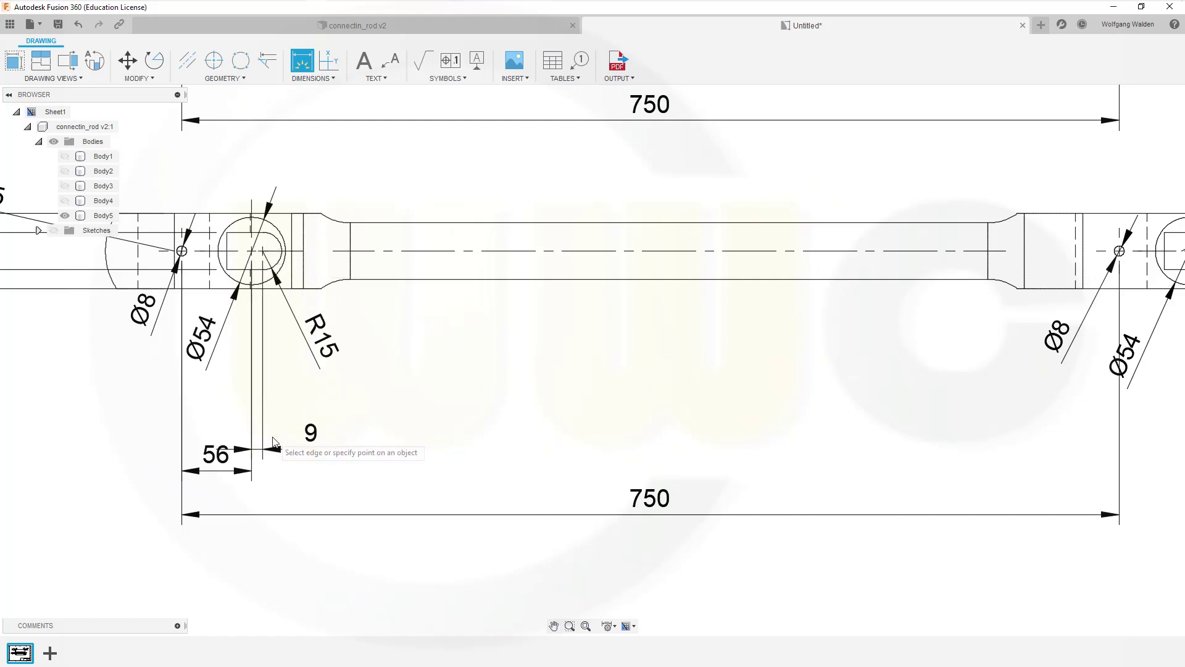
pyautogui.click(227, 264)
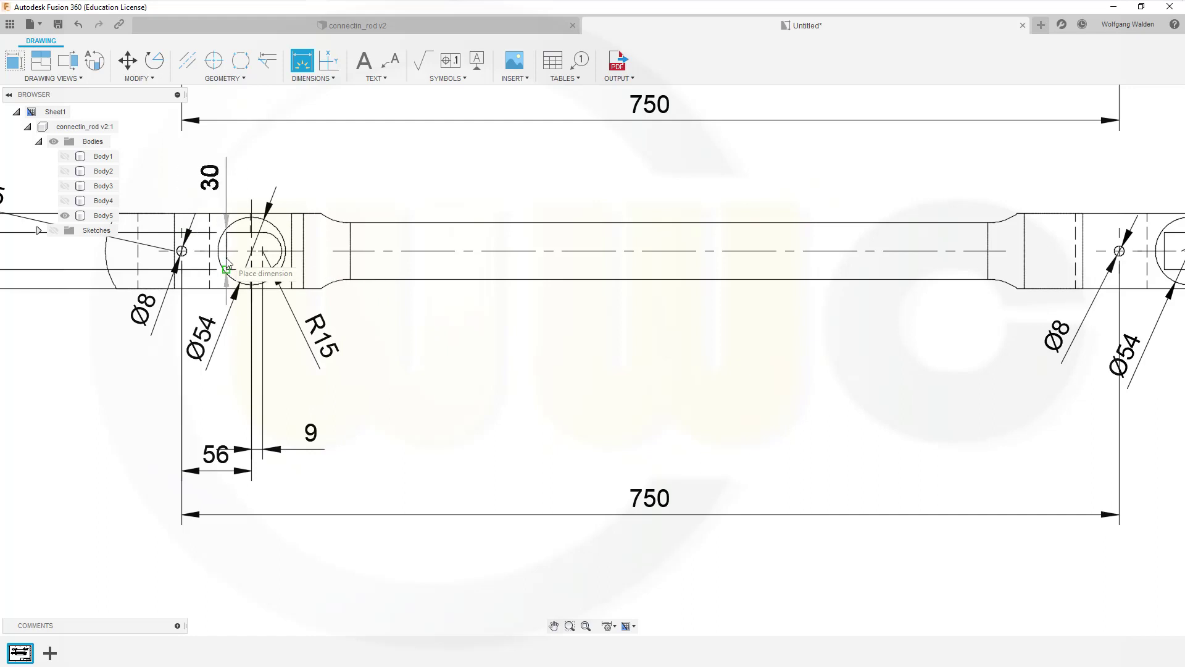
pyautogui.click(253, 252)
pyautogui.click(252, 412)
pyautogui.moveTo(675, 415); pyautogui.dragTo(551, 403, button='middle')
pyautogui.scroll(1, 686, 416)
pyautogui.scroll(-3, 714, 410)
# - Add a 56 dimension from the small hole centre to the right eye centre
pyautogui.moveTo(802, 445); pyautogui.dragTo(655, 435, button='middle')
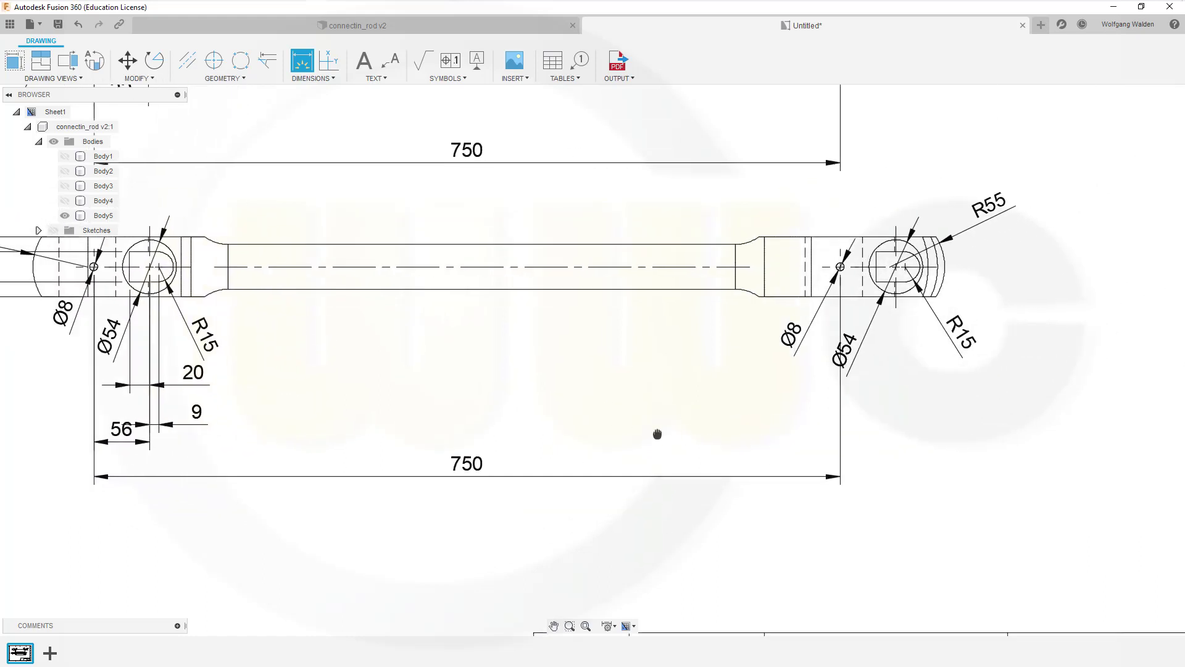
pyautogui.click(839, 281)
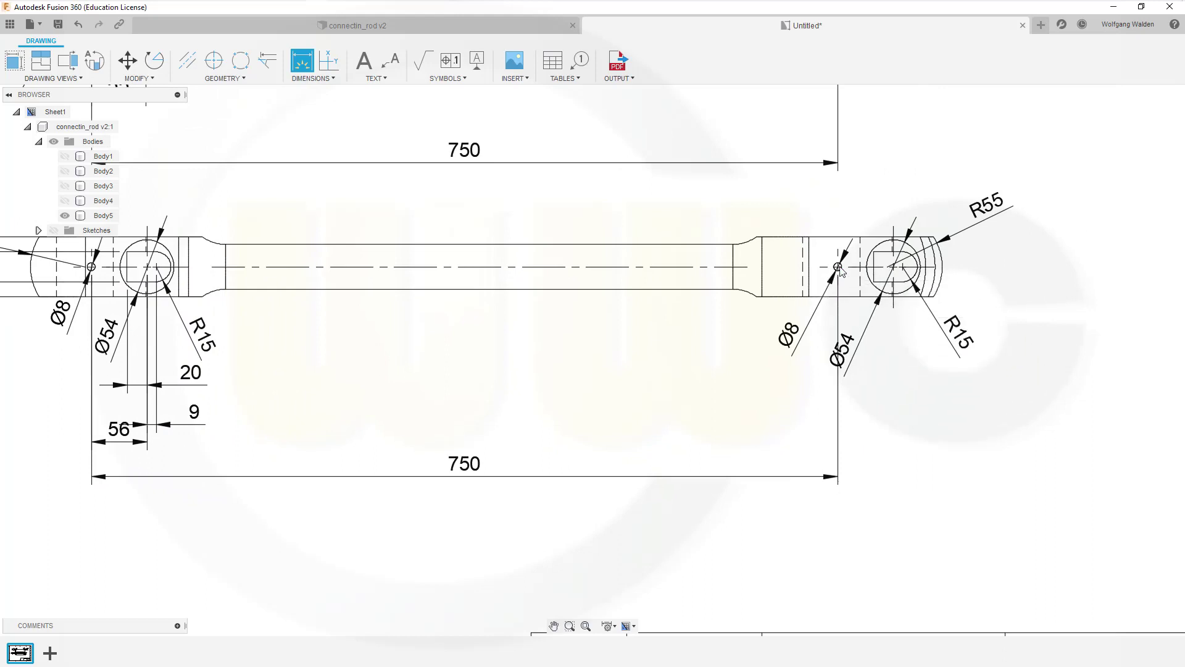
pyautogui.click(893, 266)
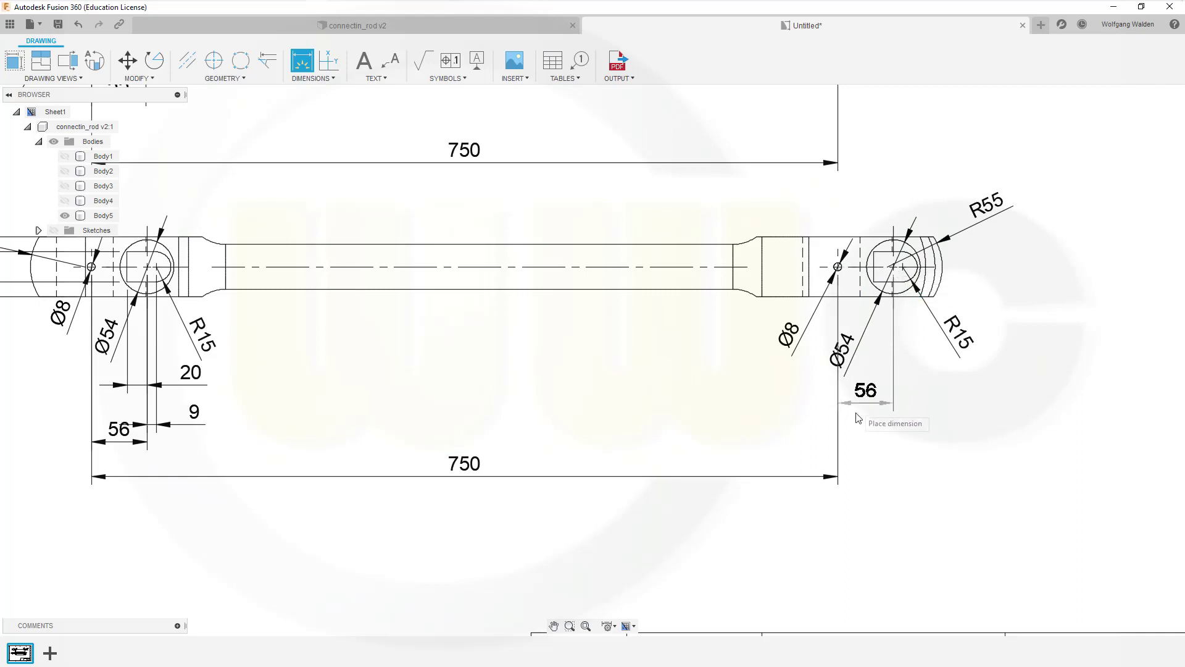
pyautogui.click(859, 451)
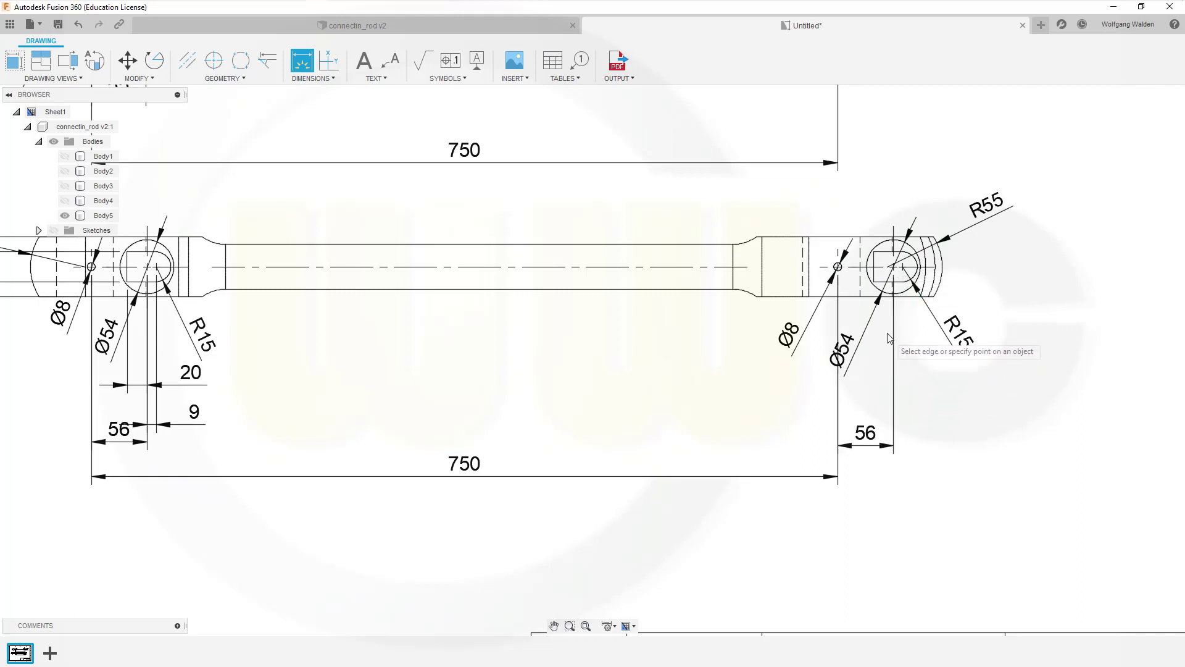
# - Place the 9 and 20 dimensions below the right eye
pyautogui.click(894, 267)
pyautogui.click(901, 270)
pyautogui.click(892, 405)
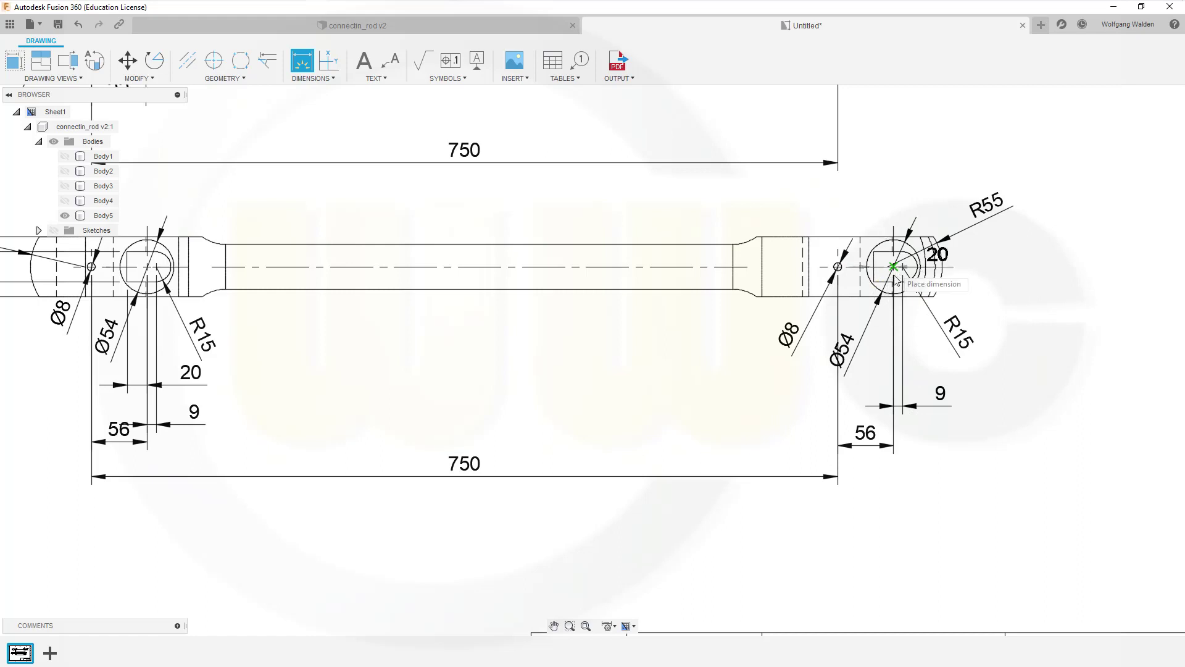
pyautogui.click(900, 378)
pyautogui.moveTo(587, 410)
pyautogui.mouseDown(button='middle')
pyautogui.moveTo(640, 400)
pyautogui.moveTo(813, 409)
pyautogui.mouseUp(button='middle')
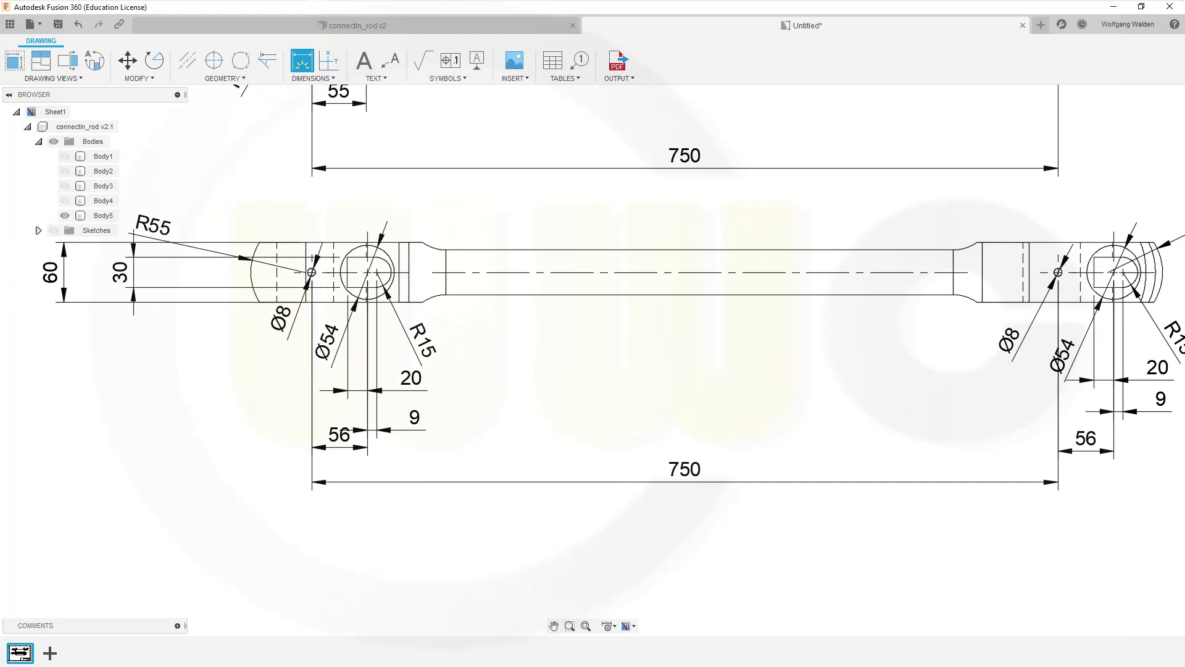
pyautogui.moveTo(1009, 373); pyautogui.dragTo(738, 463, button='middle')
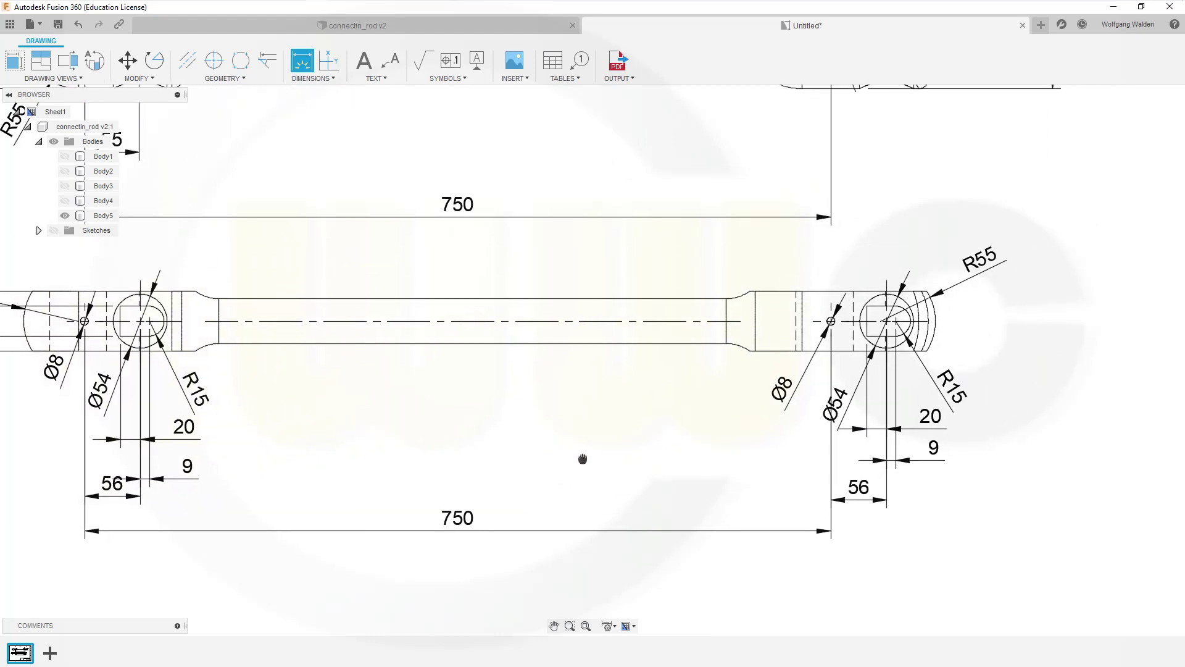
pyautogui.scroll(-2, 968, 371)
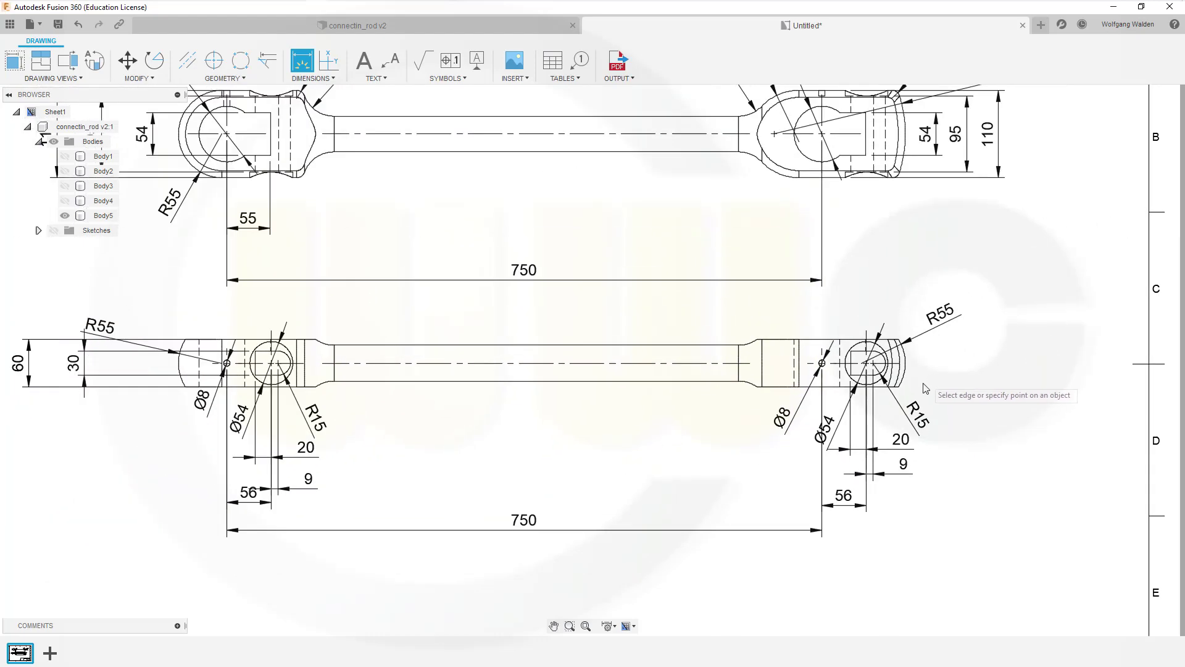
pyautogui.scroll(4, 916, 381)
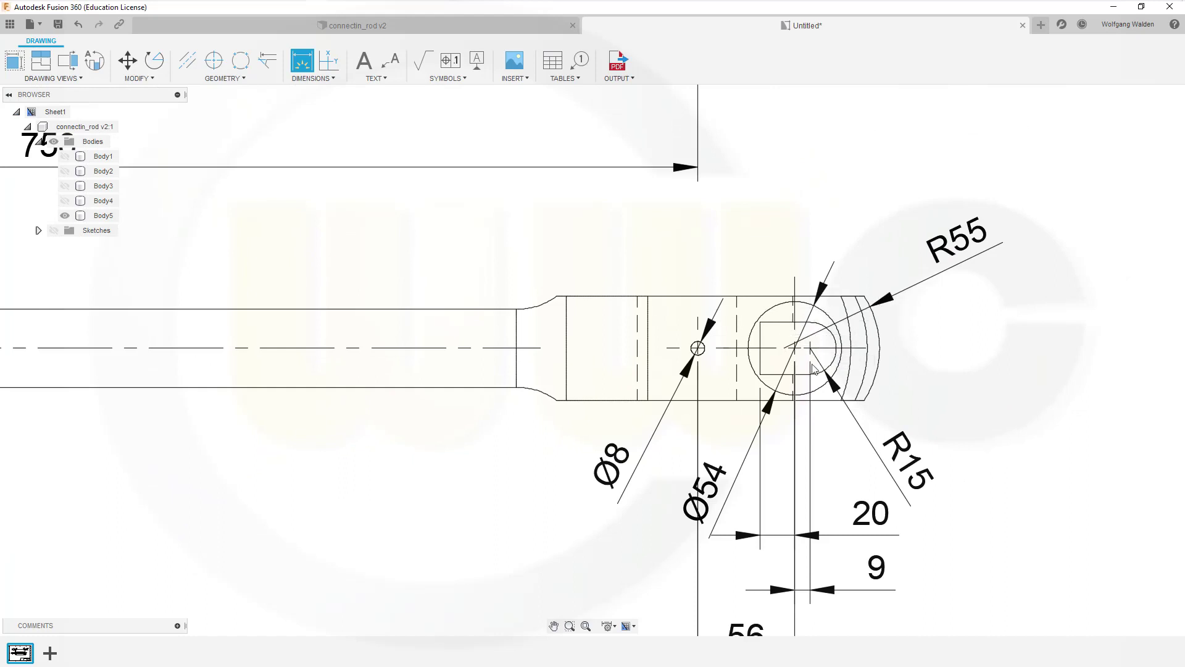
# - Place the 30 slot and 60 overall height dimensions on the right end
pyautogui.click(779, 377)
pyautogui.click(1041, 340)
pyautogui.click(717, 295)
pyautogui.click(681, 401)
pyautogui.click(1131, 353)
# - Move the 30 dimension text upward to a clearer position
pyautogui.press('Escape')
pyautogui.click(1027, 453)
pyautogui.moveTo(1029, 452); pyautogui.dragTo(1031, 360)
pyautogui.click(1030, 360)
pyautogui.click(976, 463)
pyautogui.scroll(1, 960, 483)
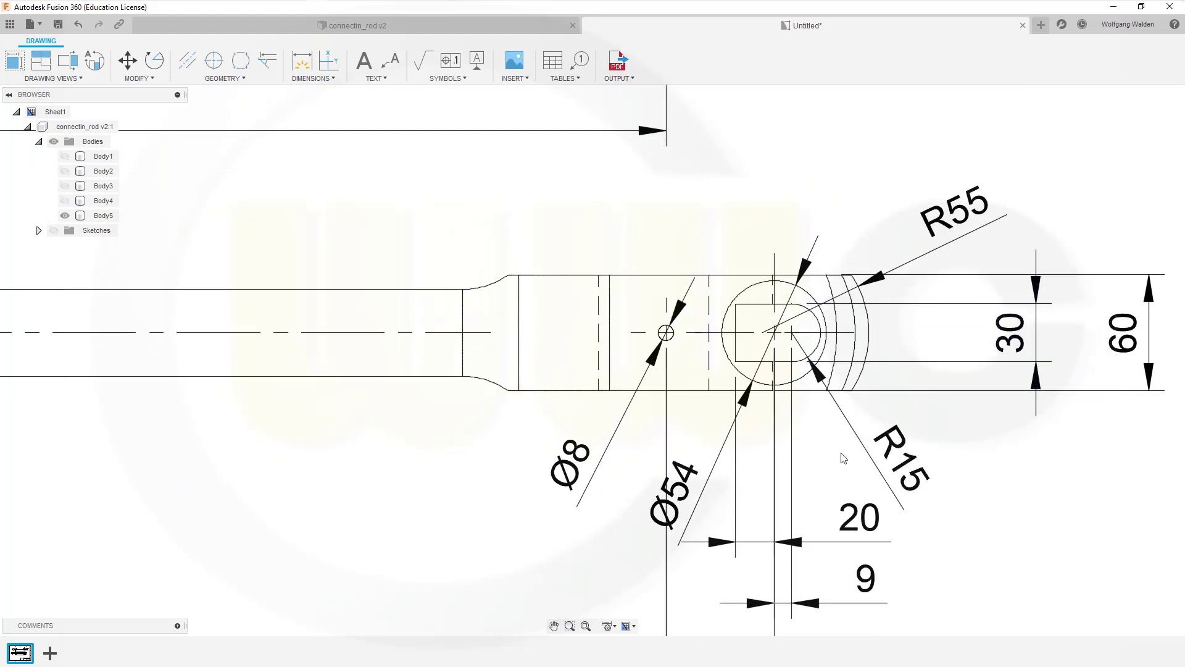
pyautogui.scroll(-1, 841, 458)
pyautogui.scroll(-1, 849, 450)
pyautogui.scroll(-1, 848, 448)
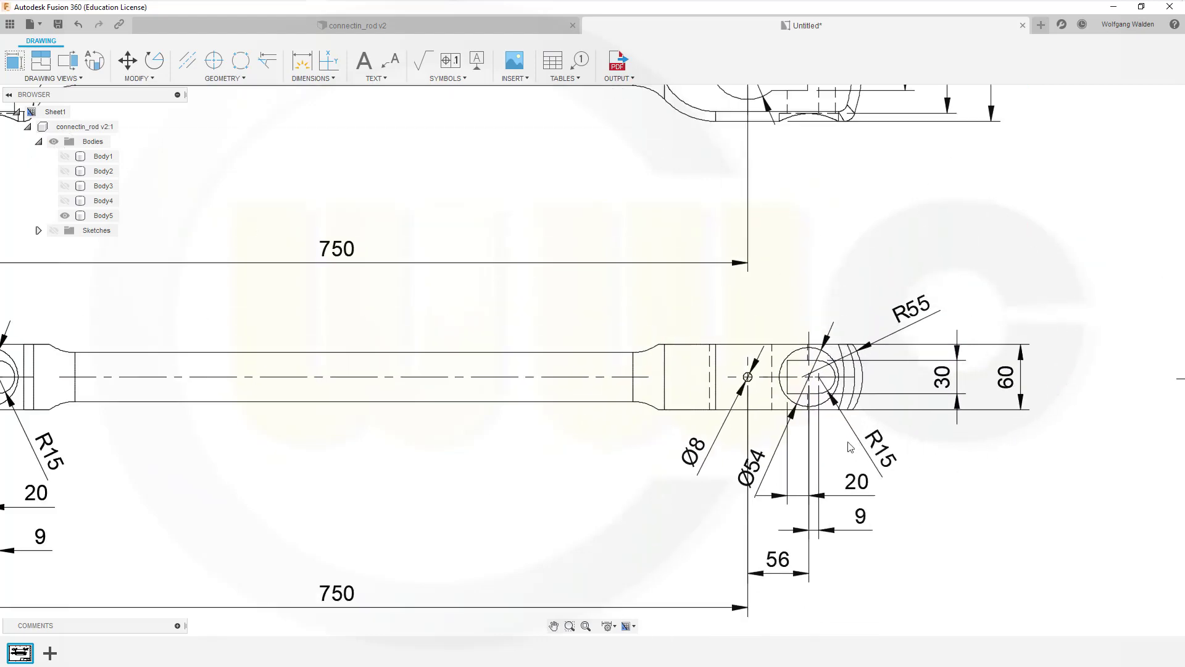
pyautogui.moveTo(693, 491); pyautogui.dragTo(927, 500, button='middle')
pyautogui.moveTo(785, 432); pyautogui.dragTo(825, 471, button='middle')
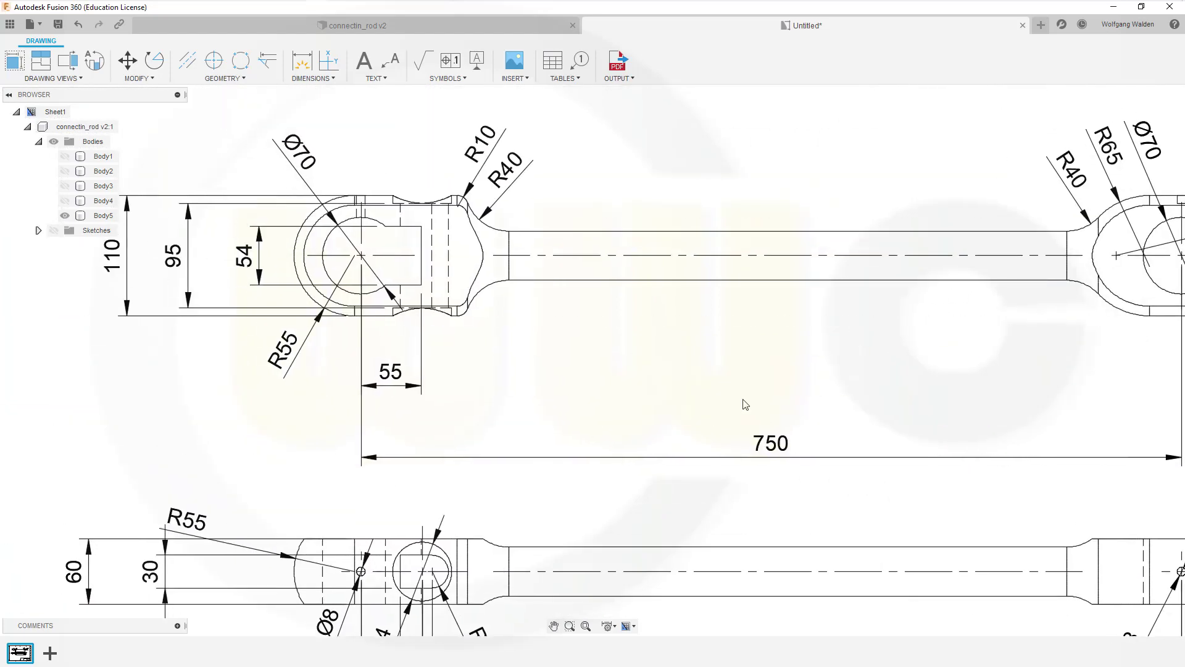
pyautogui.scroll(-1, 723, 361)
pyautogui.moveTo(835, 380)
pyautogui.mouseDown(button='middle')
pyautogui.moveTo(647, 404)
pyautogui.moveTo(521, 389)
pyautogui.moveTo(775, 420)
pyautogui.mouseUp(button='middle')
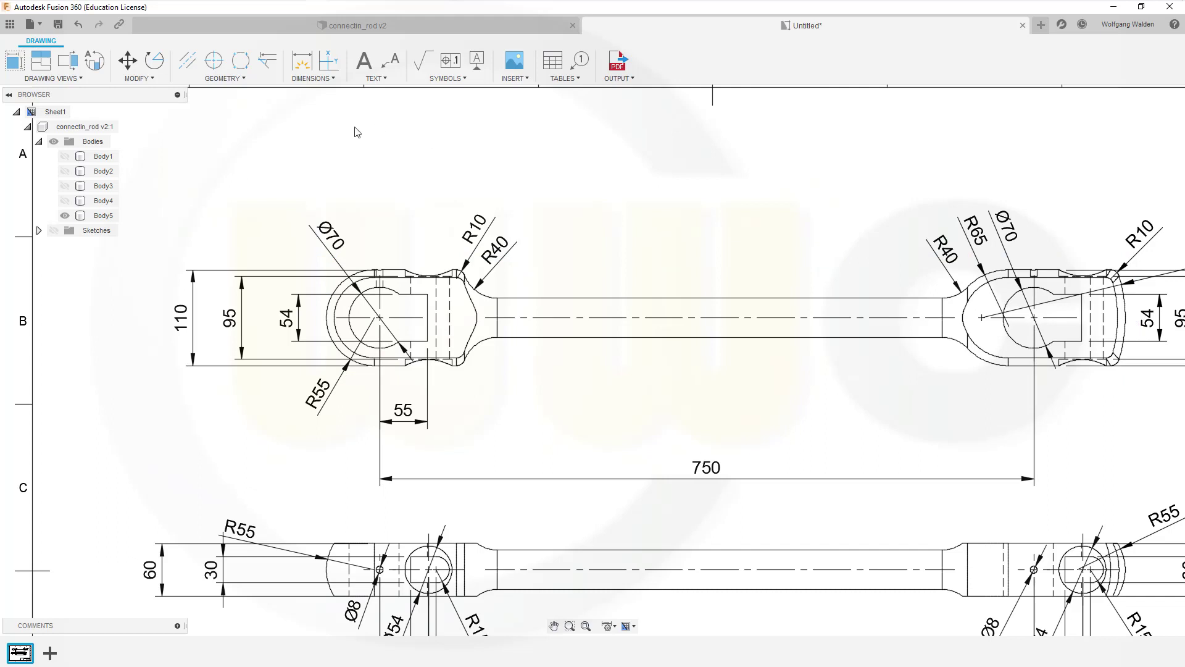
# - Add a Ø45 leader note anchored on the top view's shaft edge
pyautogui.click(559, 295)
pyautogui.click(557, 248)
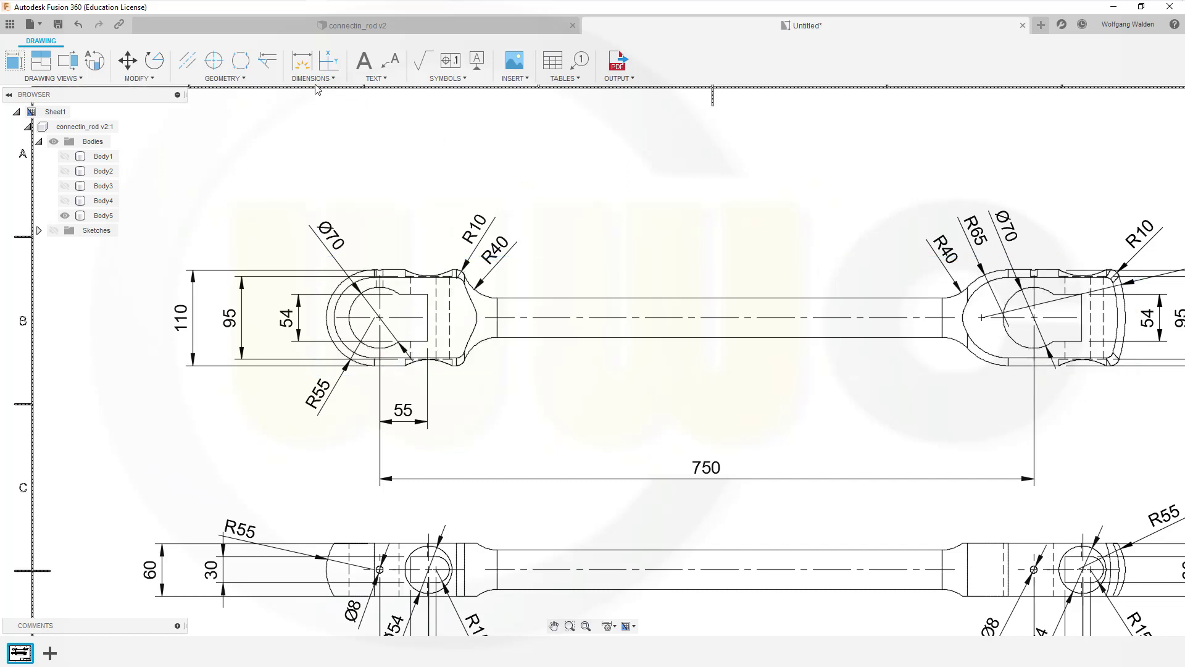
pyautogui.click(392, 67)
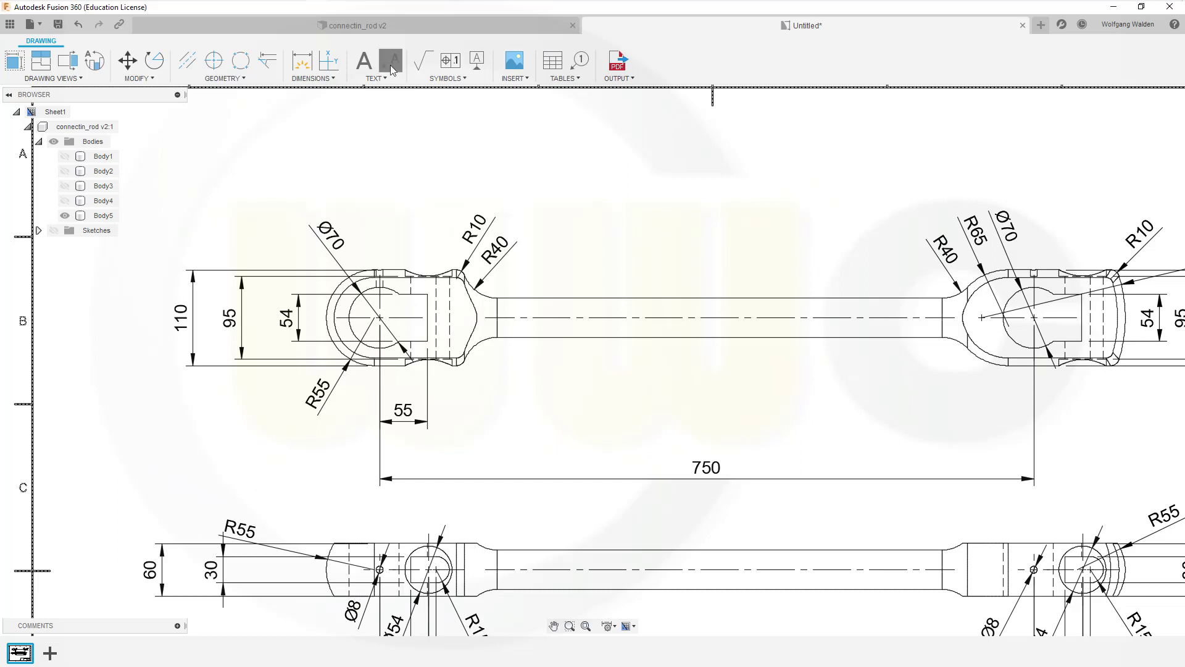
pyautogui.click(586, 280)
pyautogui.click(621, 235)
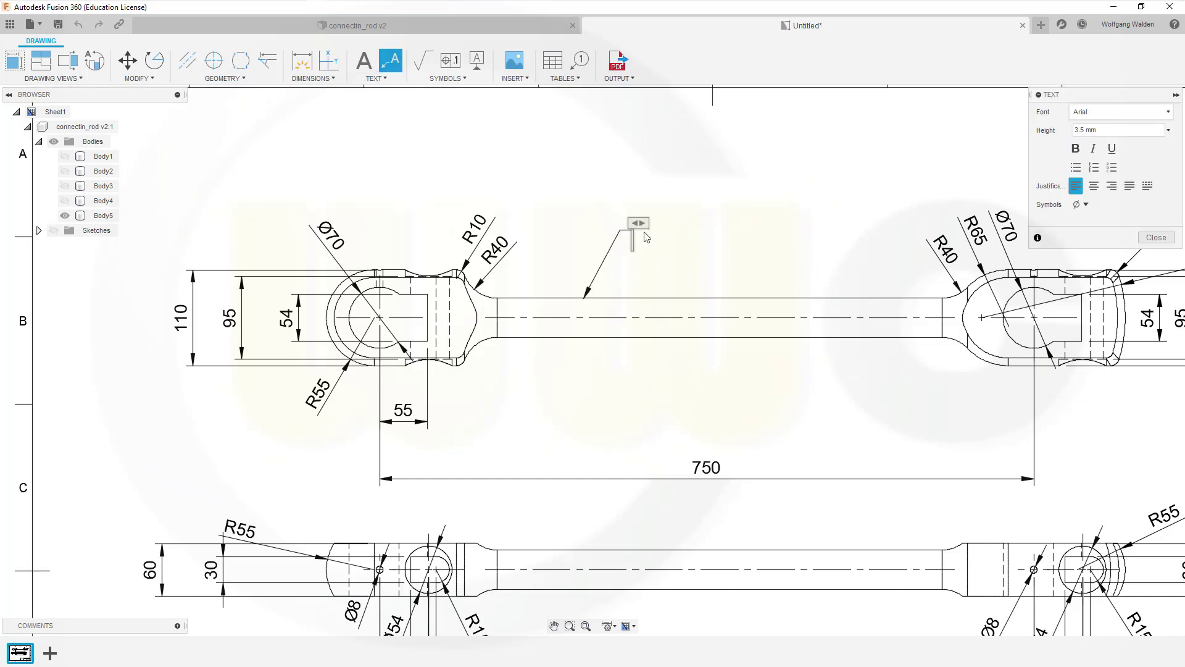
pyautogui.click(1078, 207)
pyautogui.click(1079, 223)
pyautogui.write('Ø45')
pyautogui.click(1153, 239)
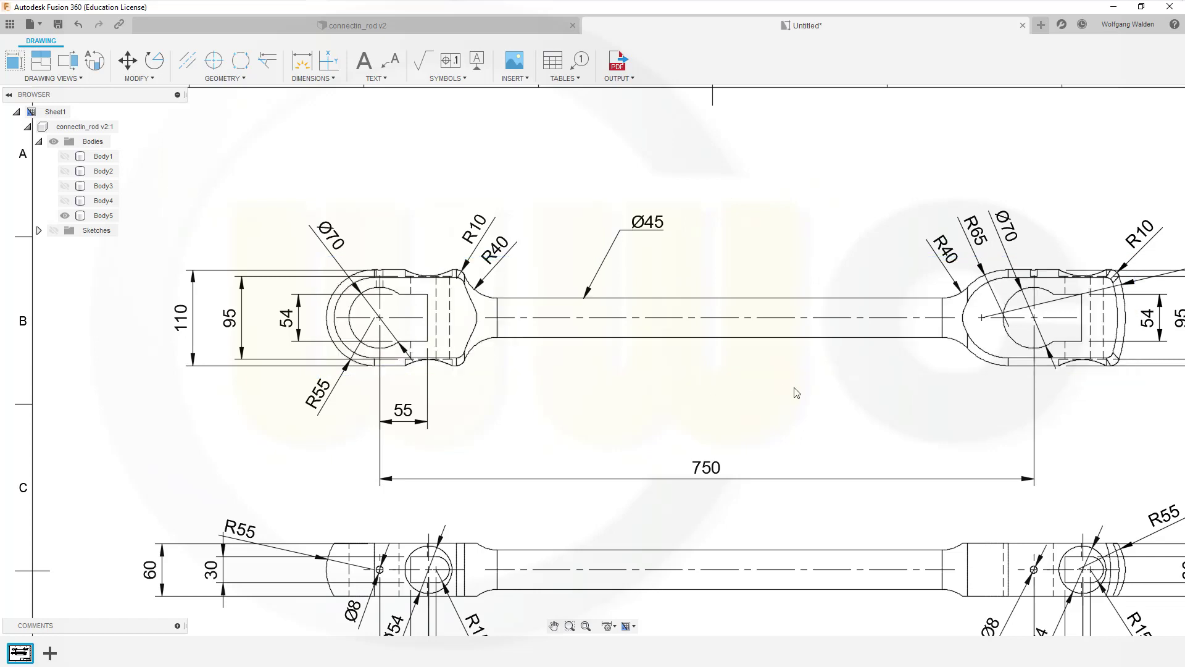
pyautogui.scroll(-2, 795, 392)
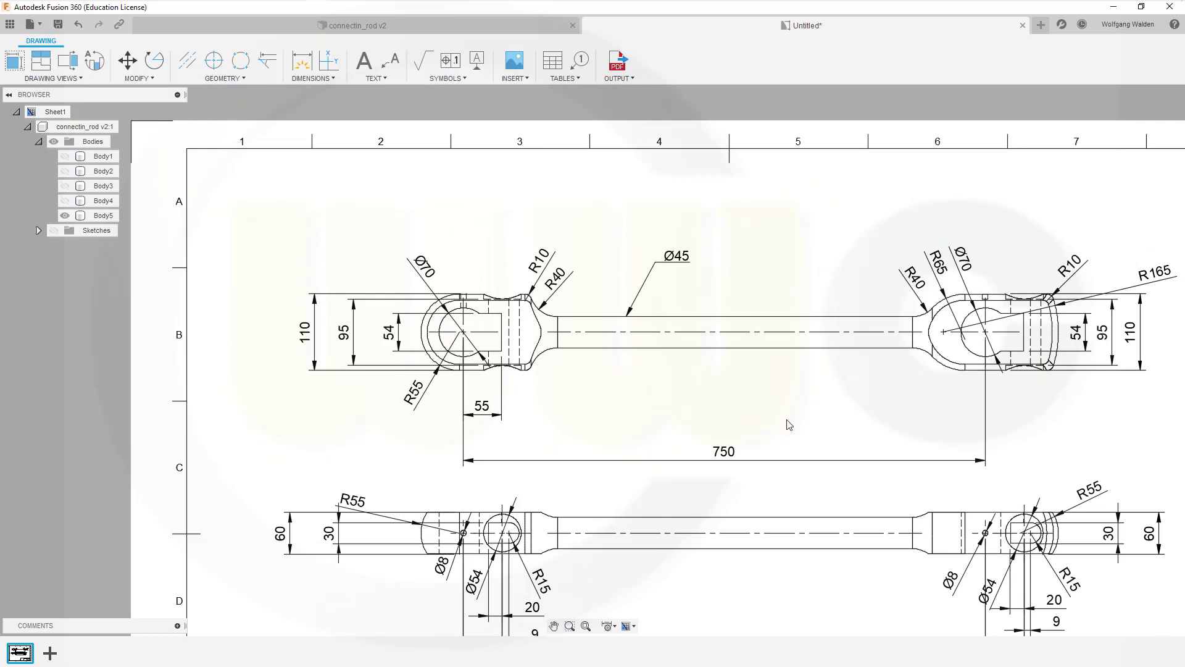
pyautogui.scroll(-1, 789, 428)
pyautogui.moveTo(833, 326); pyautogui.dragTo(834, 139, button='middle')
pyautogui.scroll(-1, 833, 139)
pyautogui.moveTo(828, 195); pyautogui.dragTo(833, 308, button='middle')
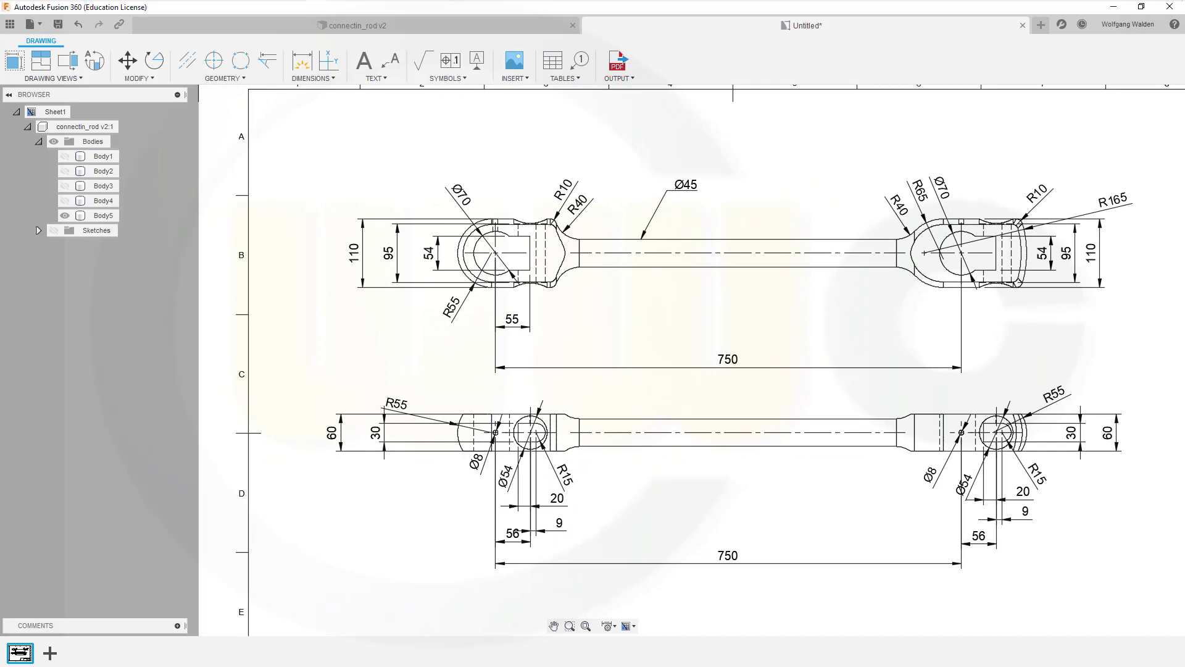
pyautogui.moveTo(819, 325); pyautogui.dragTo(810, 352, button='middle')
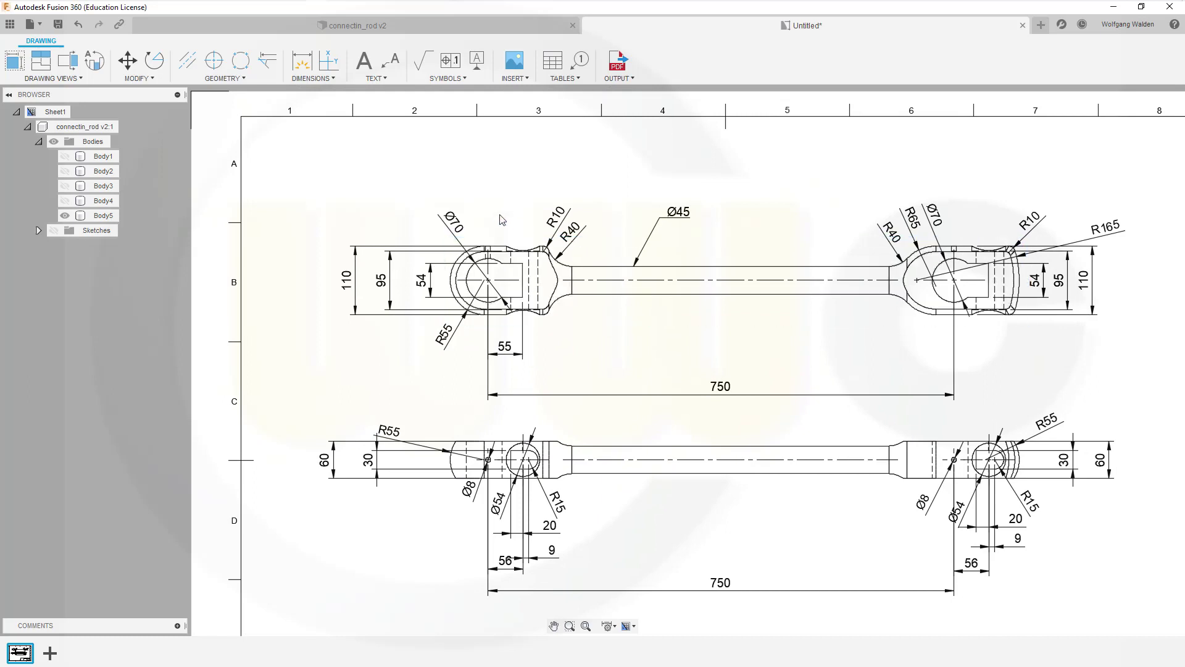
# - Add the 135 dimension from eye to neck below the top view
pyautogui.click(302, 63)
pyautogui.scroll(-1, 568, 339)
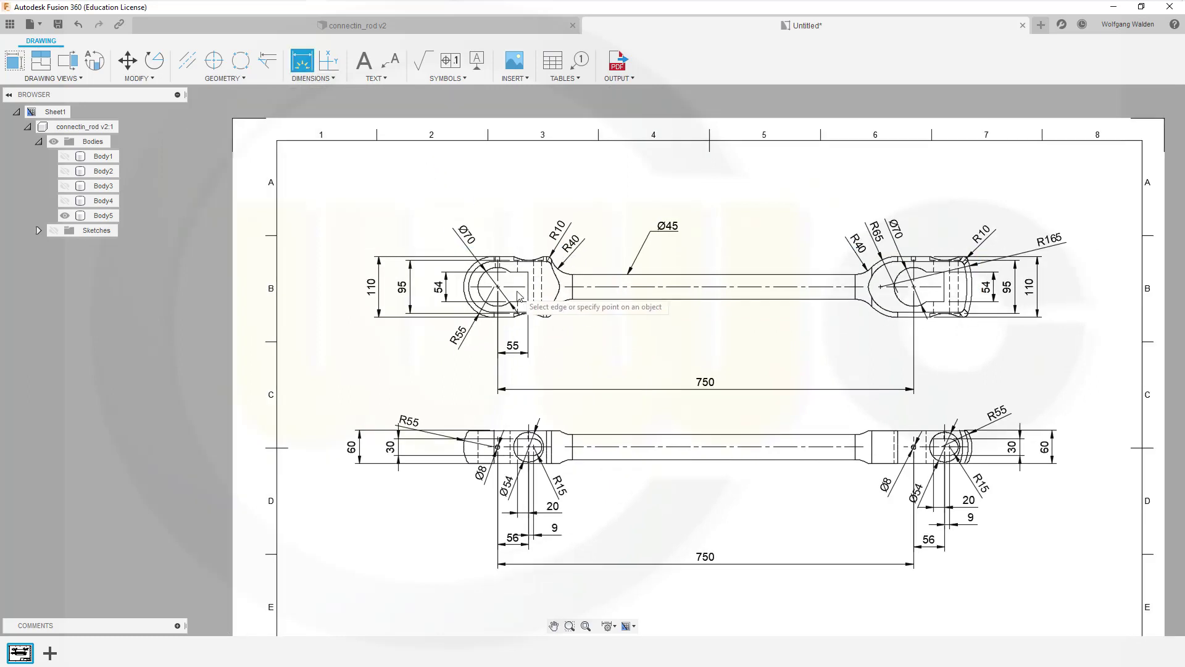
pyautogui.click(573, 299)
pyautogui.click(573, 298)
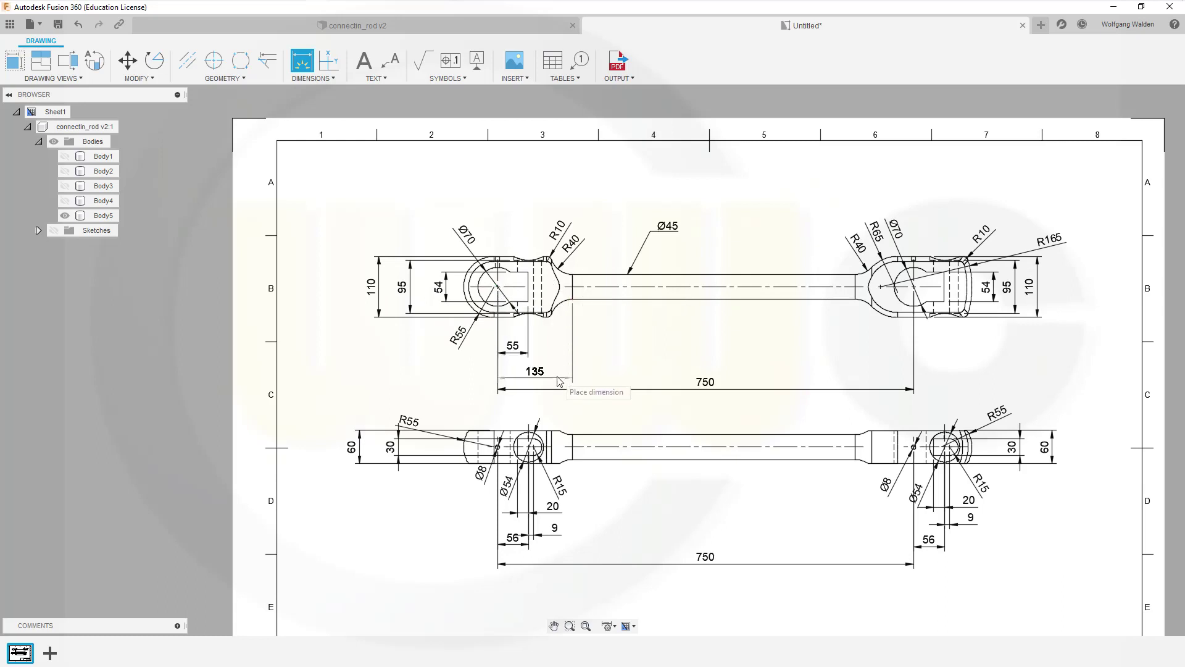
pyautogui.click(558, 380)
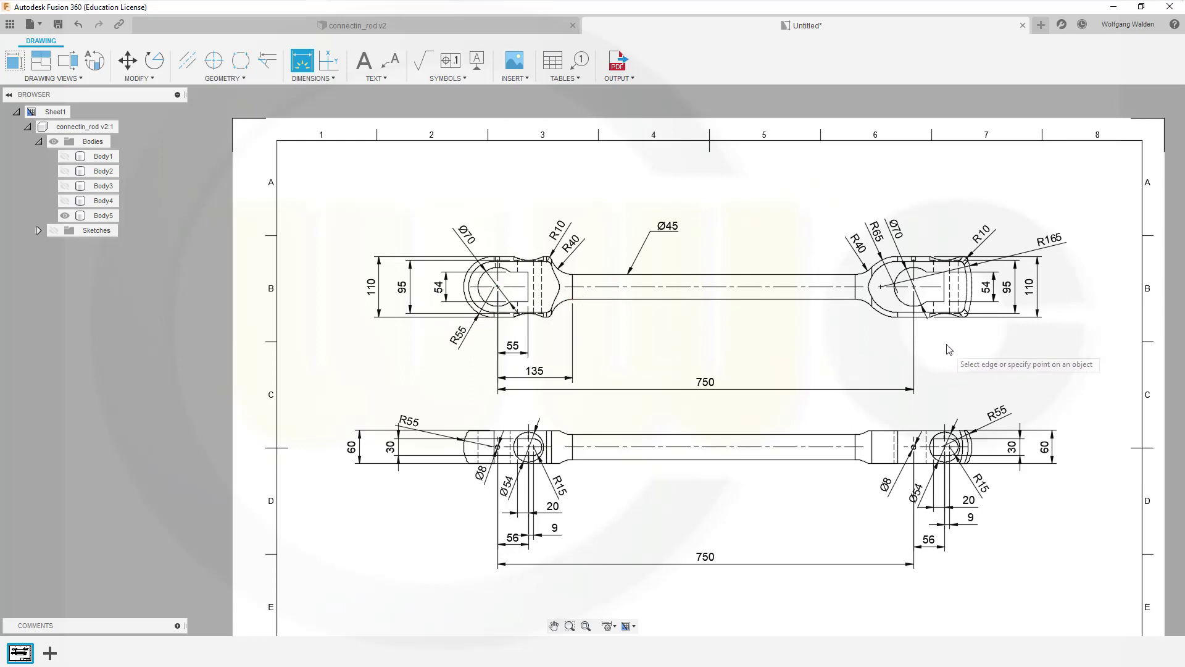
pyautogui.scroll(-2, 931, 345)
pyautogui.scroll(1, 932, 345)
pyautogui.scroll(1, 926, 338)
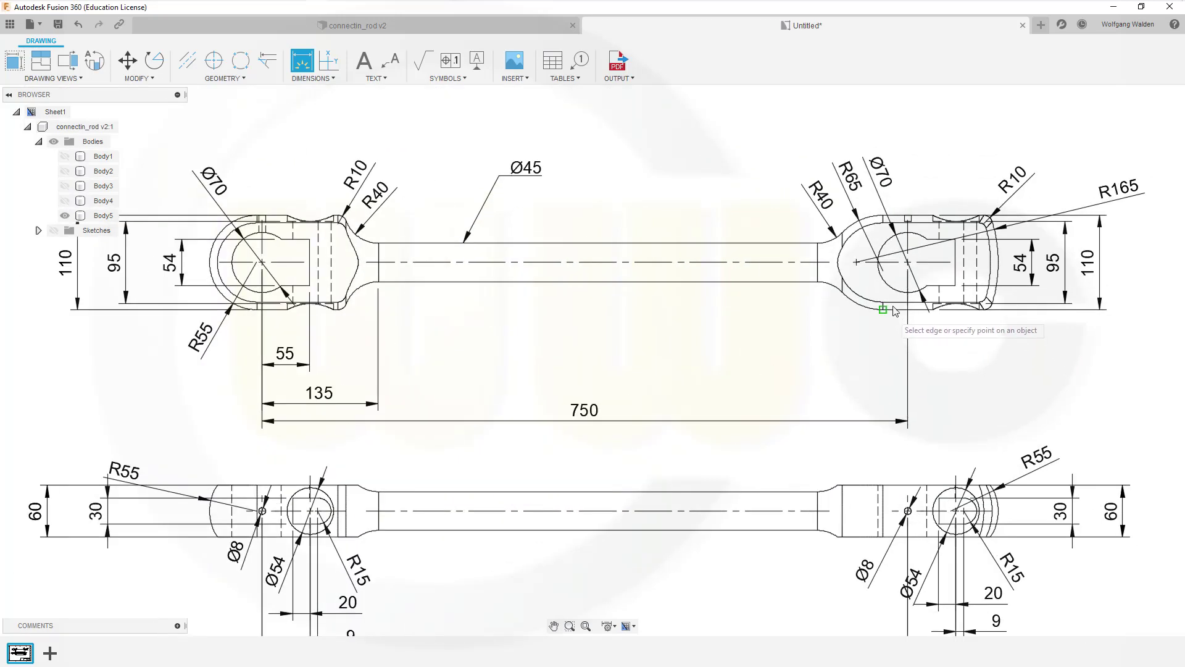
# - Place the 60 dimension below the right end, drop a stray 108.02, and pan right
pyautogui.click(908, 263)
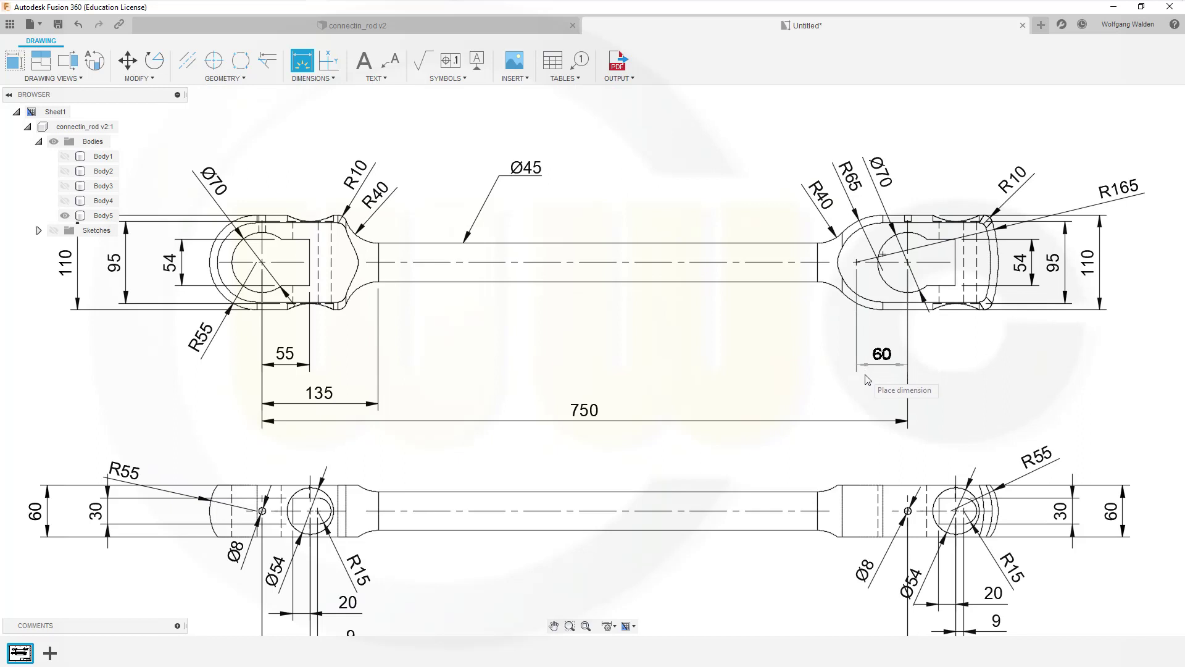
pyautogui.click(868, 386)
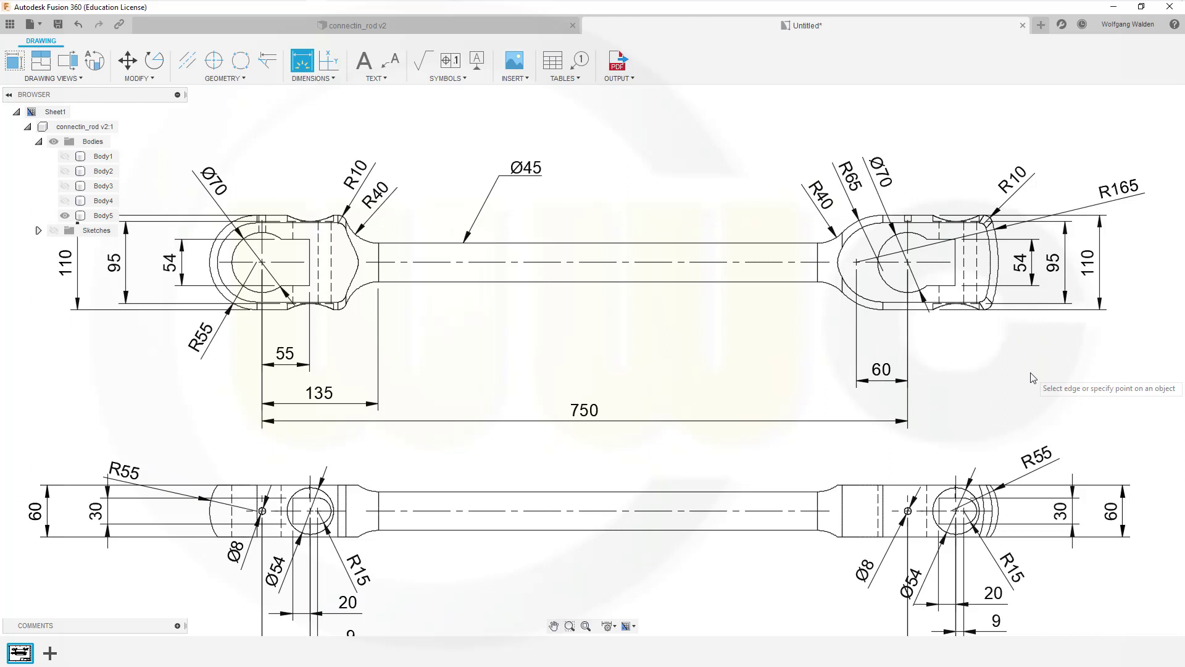
pyautogui.click(909, 262)
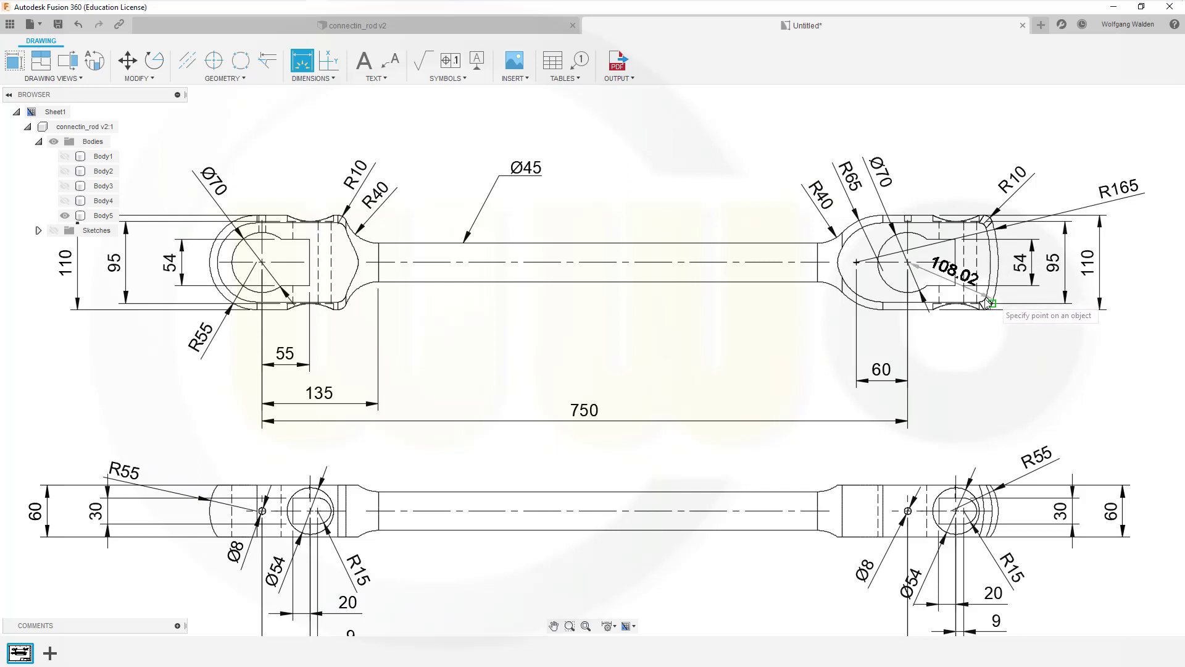
pyautogui.press('Escape')
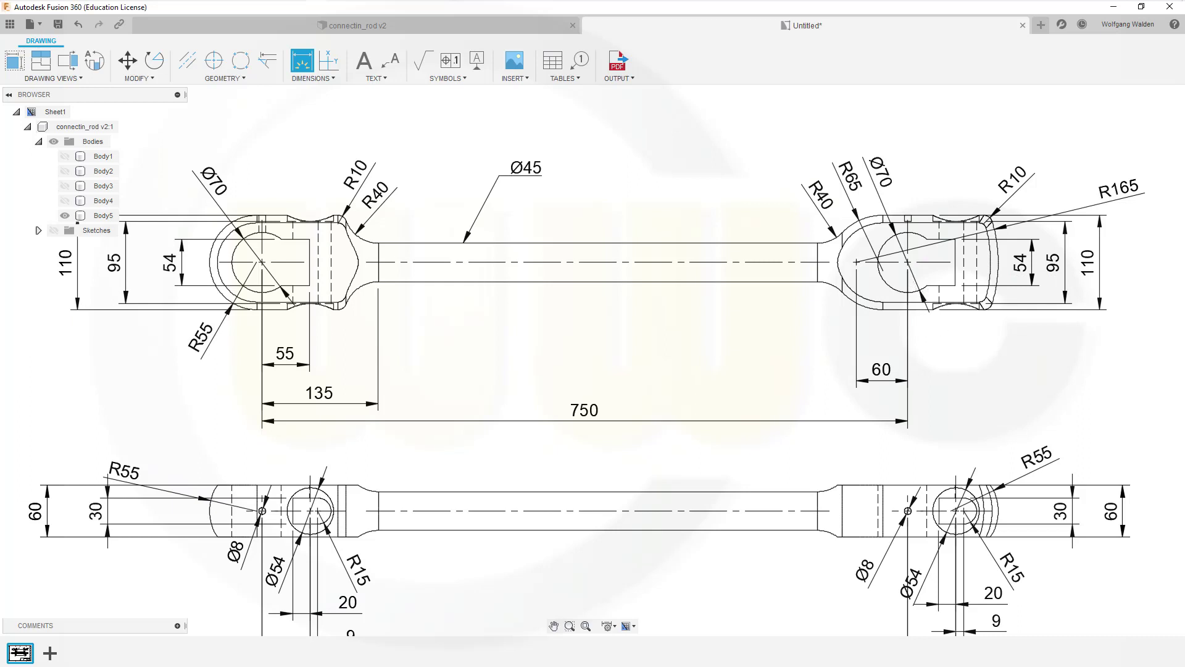
pyautogui.moveTo(481, 277); pyautogui.dragTo(326, 295, button='middle')
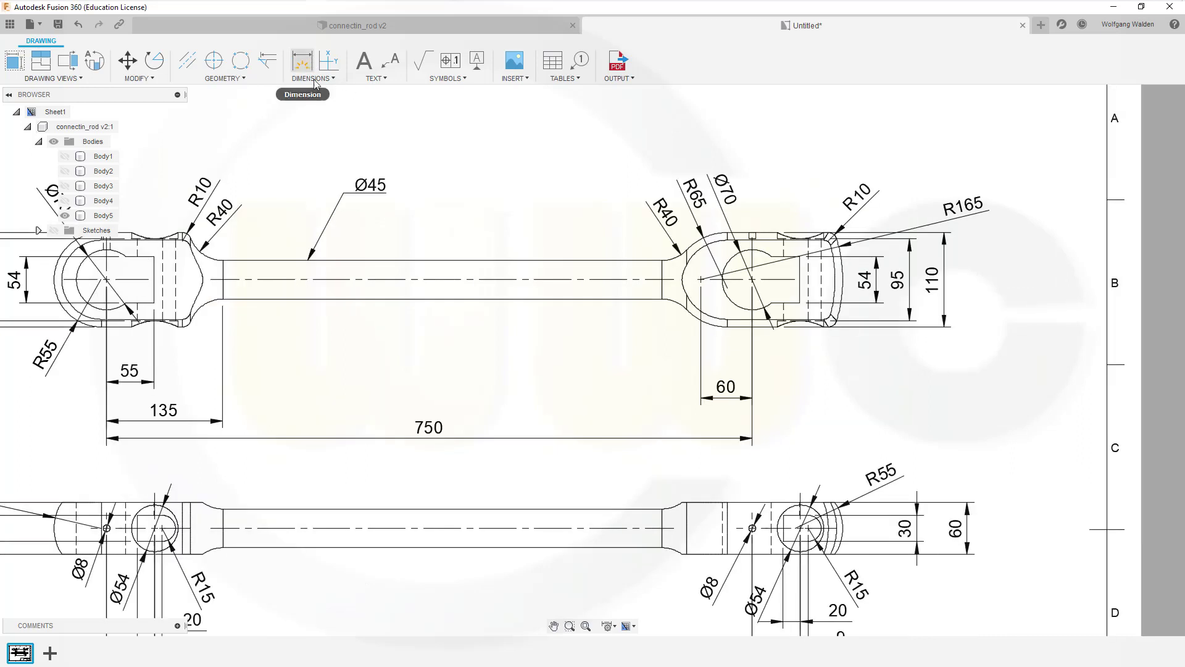
# - Add a 105 linear dimension from the right eye's outer end to its hole centre
pyautogui.click(329, 78)
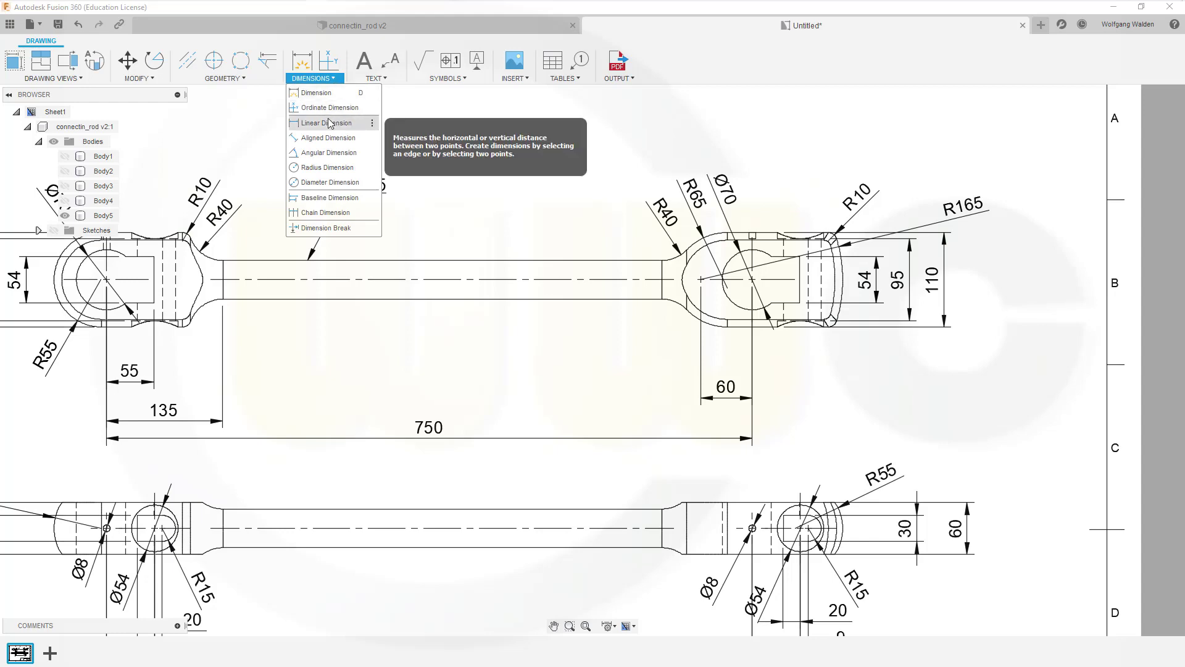
pyautogui.click(357, 123)
pyautogui.scroll(1, 894, 348)
pyautogui.scroll(1, 889, 329)
pyautogui.scroll(1, 890, 329)
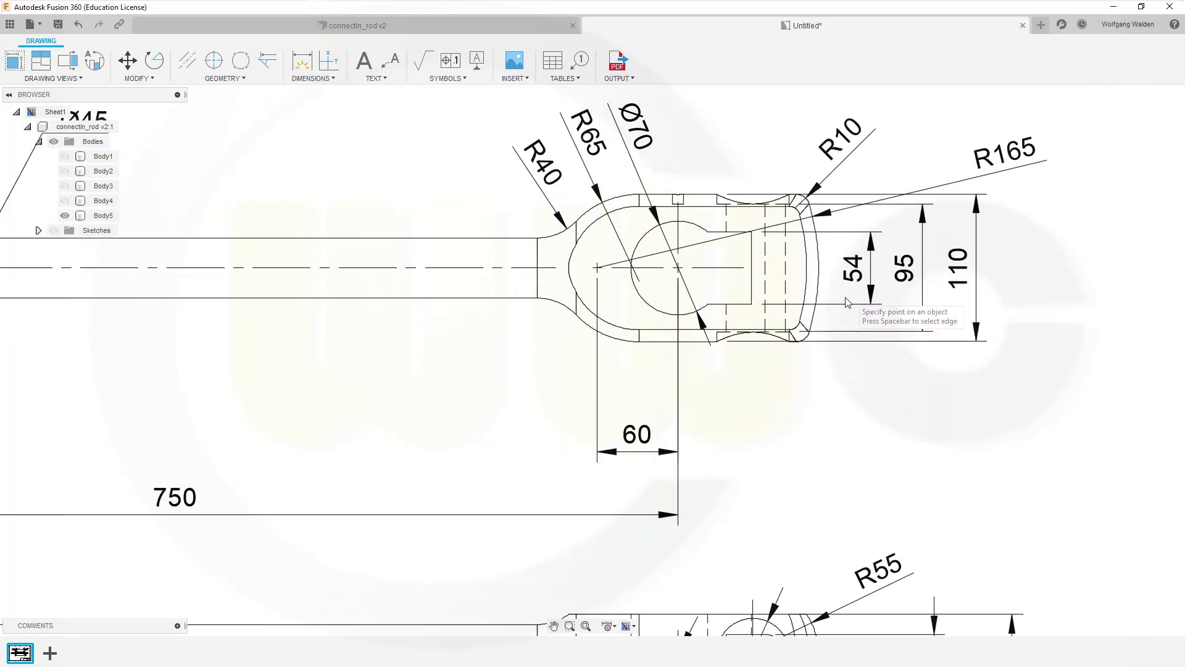
pyautogui.click(820, 270)
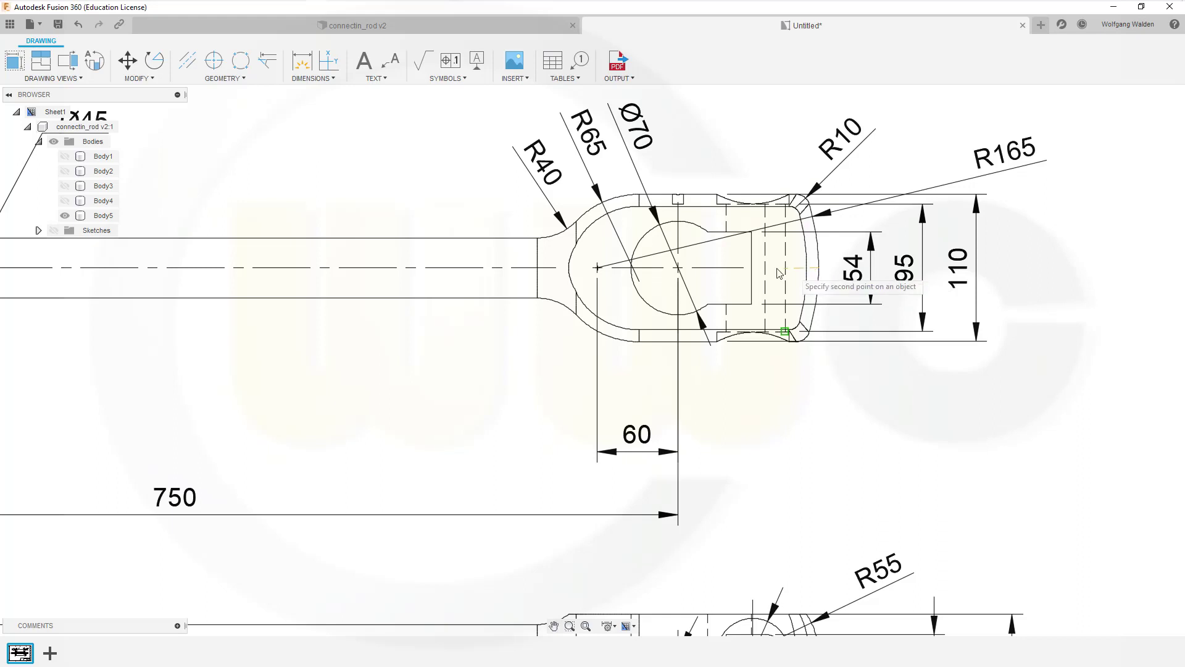
pyautogui.click(679, 269)
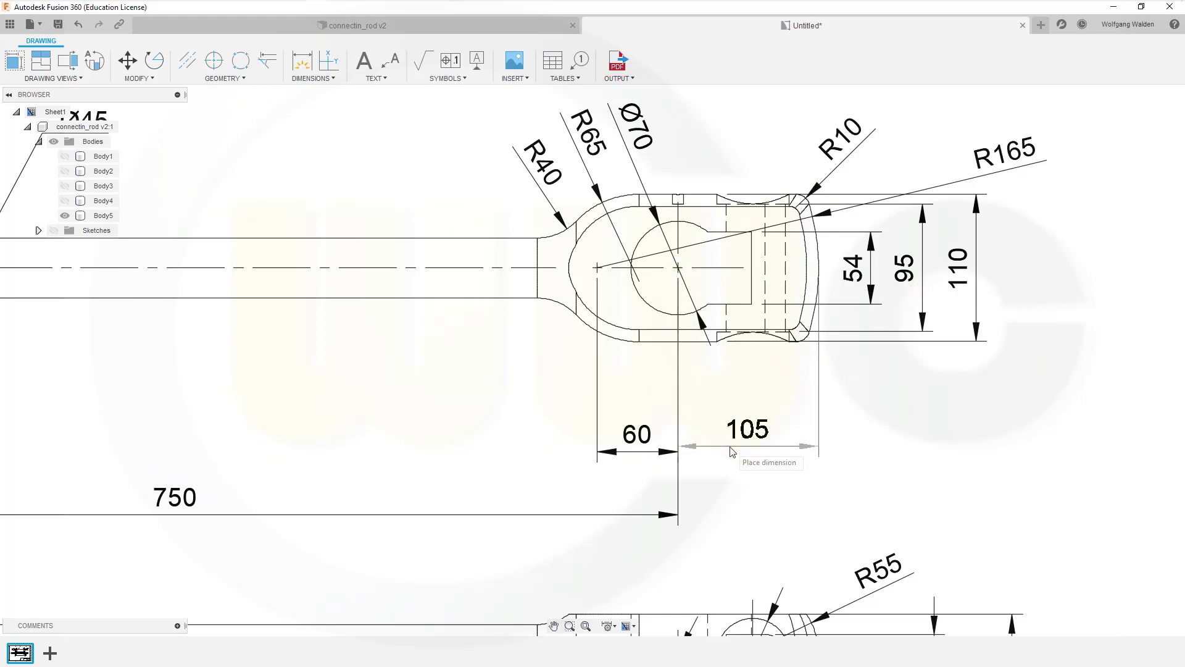
pyautogui.click(731, 454)
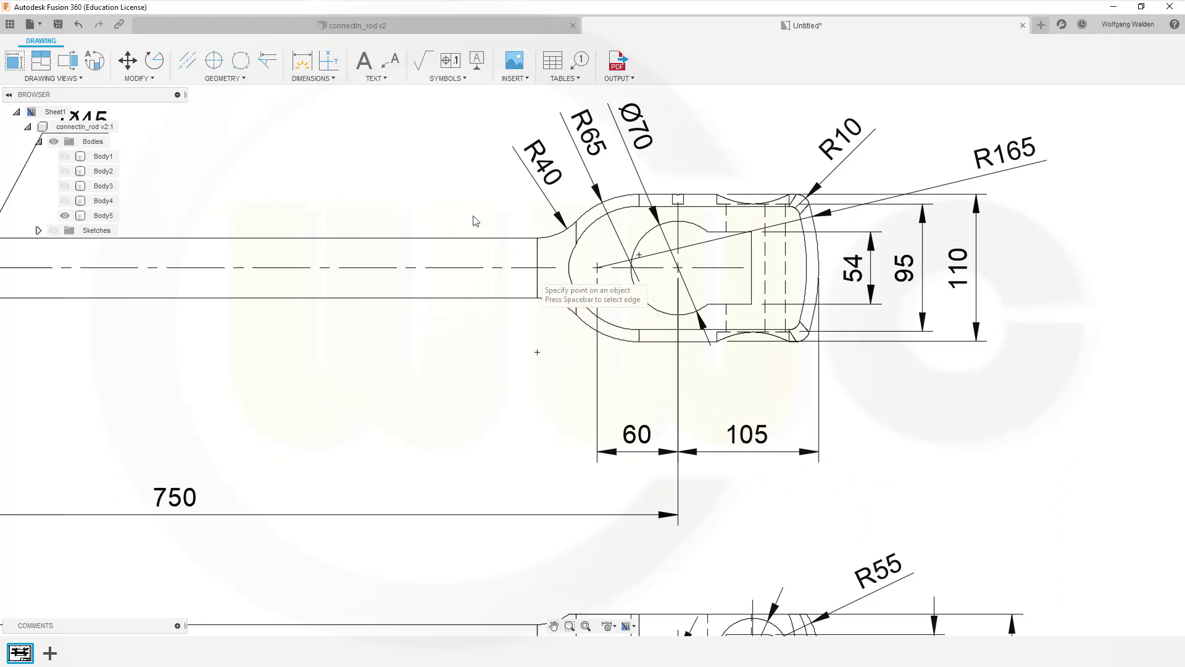
# - Add a second 105 dimension from the rod neck to the hole centre, below the 60
pyautogui.click(307, 65)
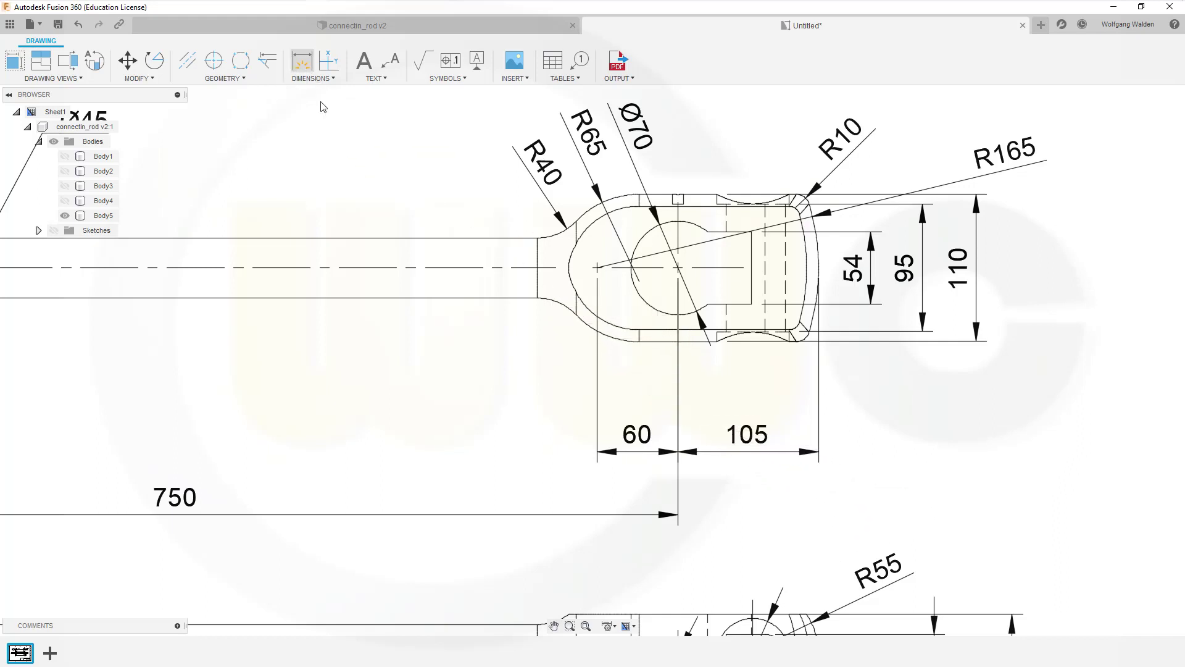
pyautogui.click(539, 287)
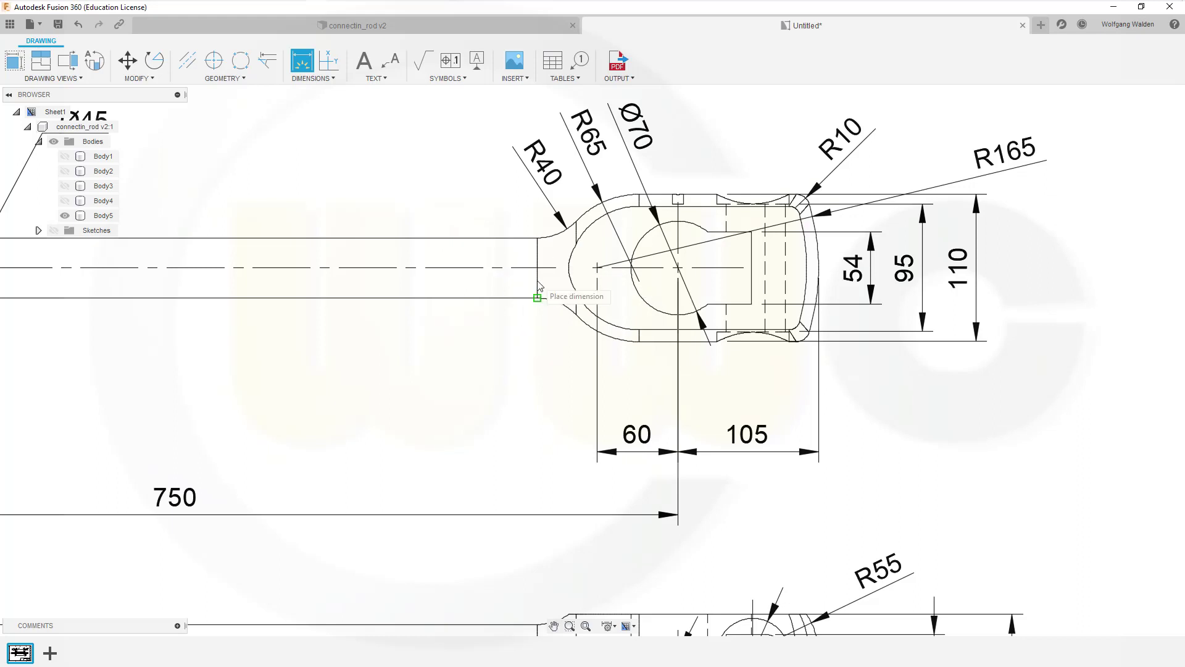
pyautogui.click(679, 268)
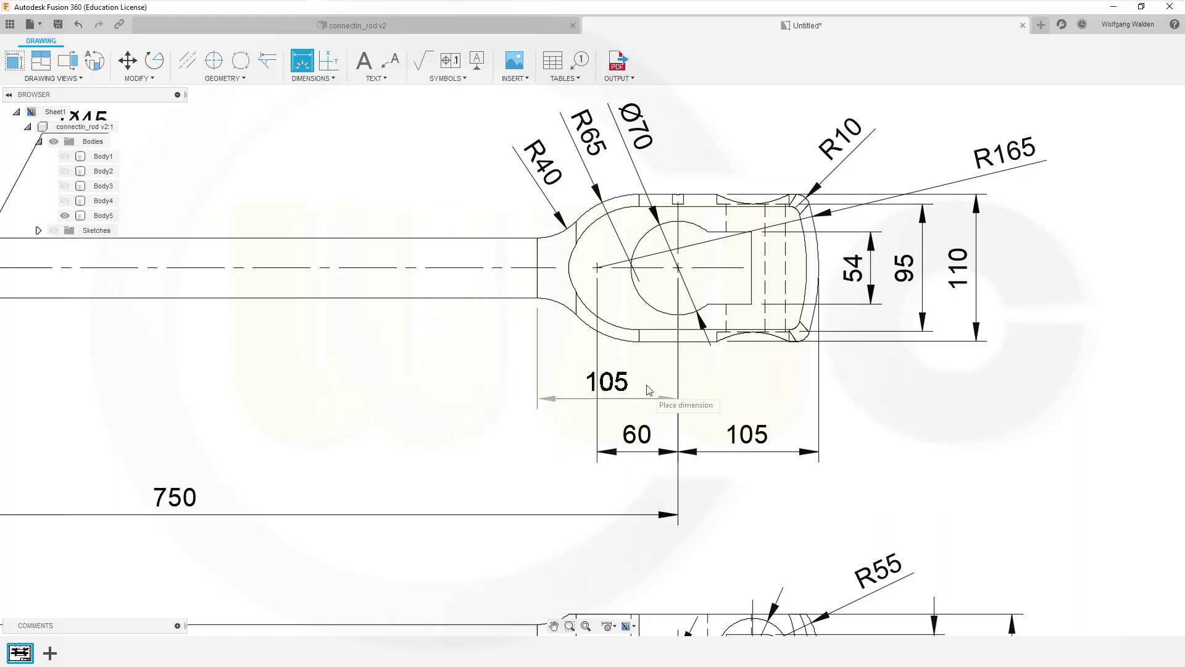
pyautogui.click(626, 495)
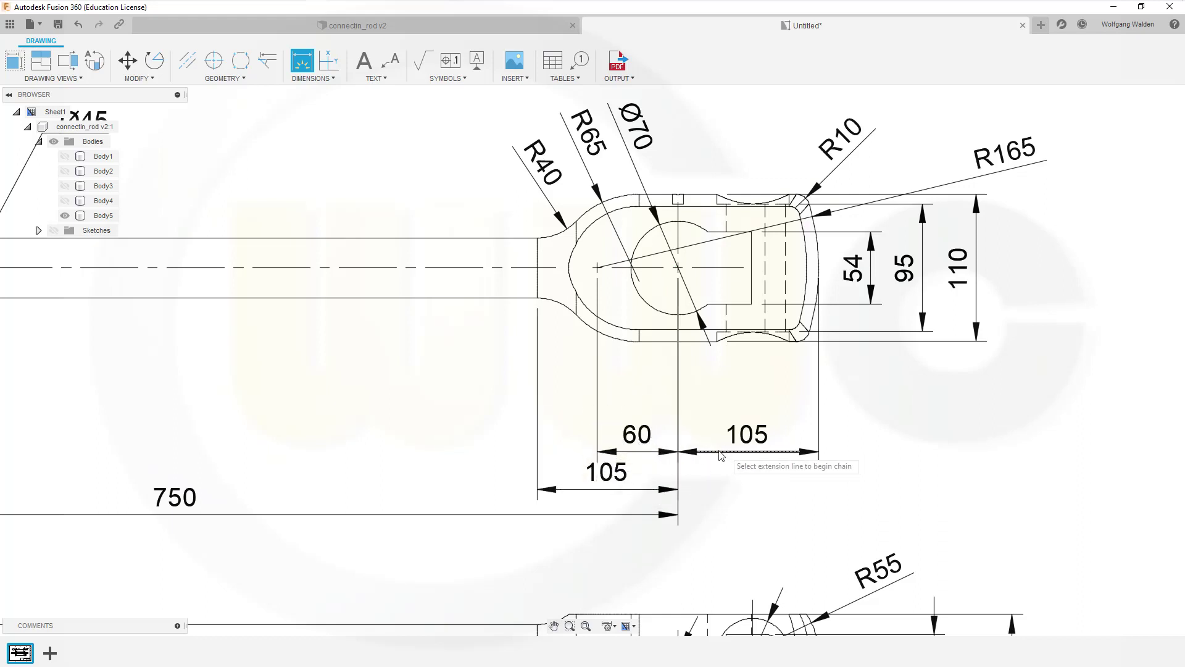
pyautogui.press('Escape')
pyautogui.click(639, 435)
# - Move the 60 dimension and the left 105 dimension higher
pyautogui.moveTo(639, 435); pyautogui.dragTo(642, 397)
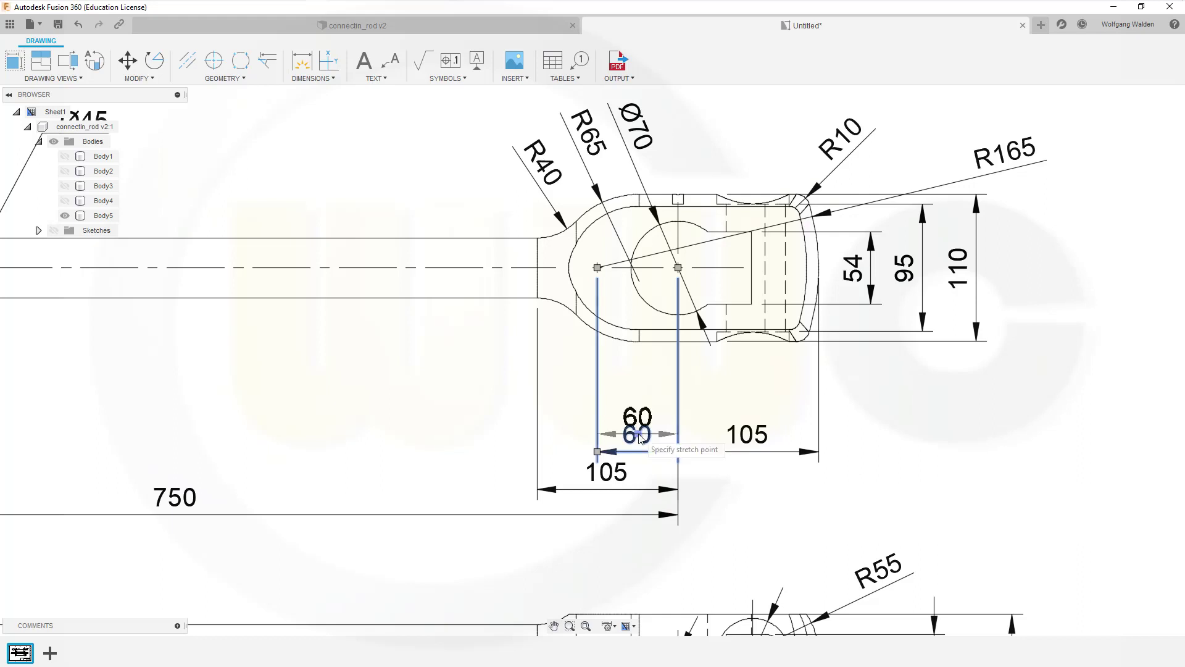
pyautogui.click(642, 397)
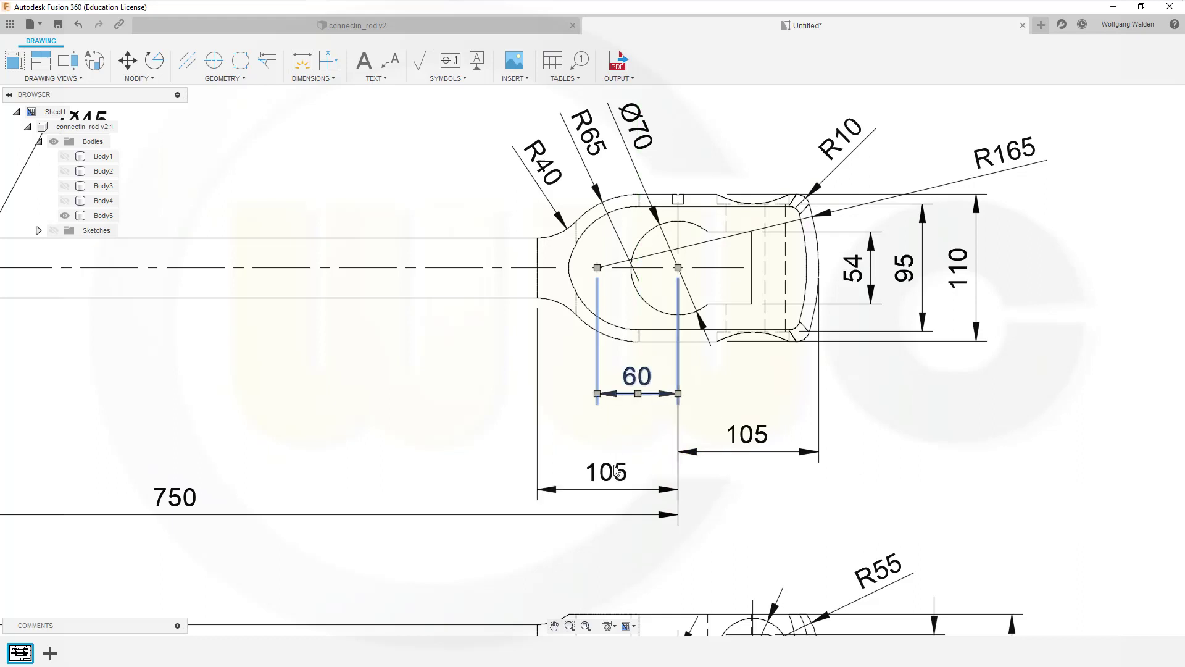
pyautogui.click(606, 472)
pyautogui.moveTo(606, 472); pyautogui.dragTo(613, 453)
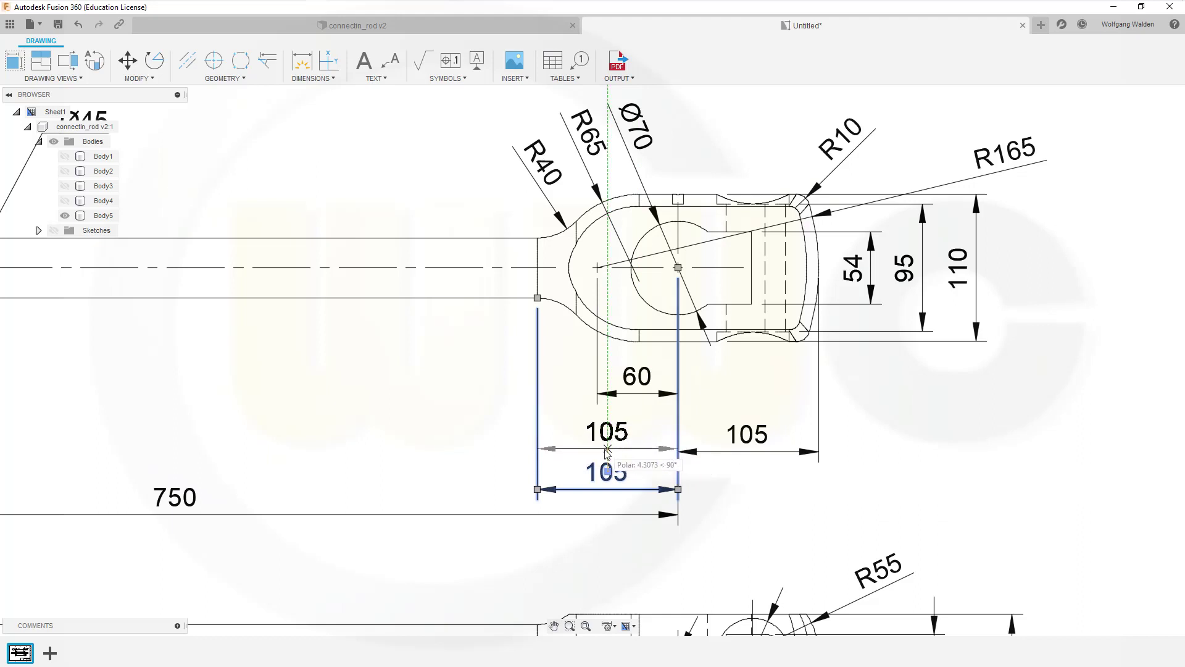
pyautogui.click(606, 450)
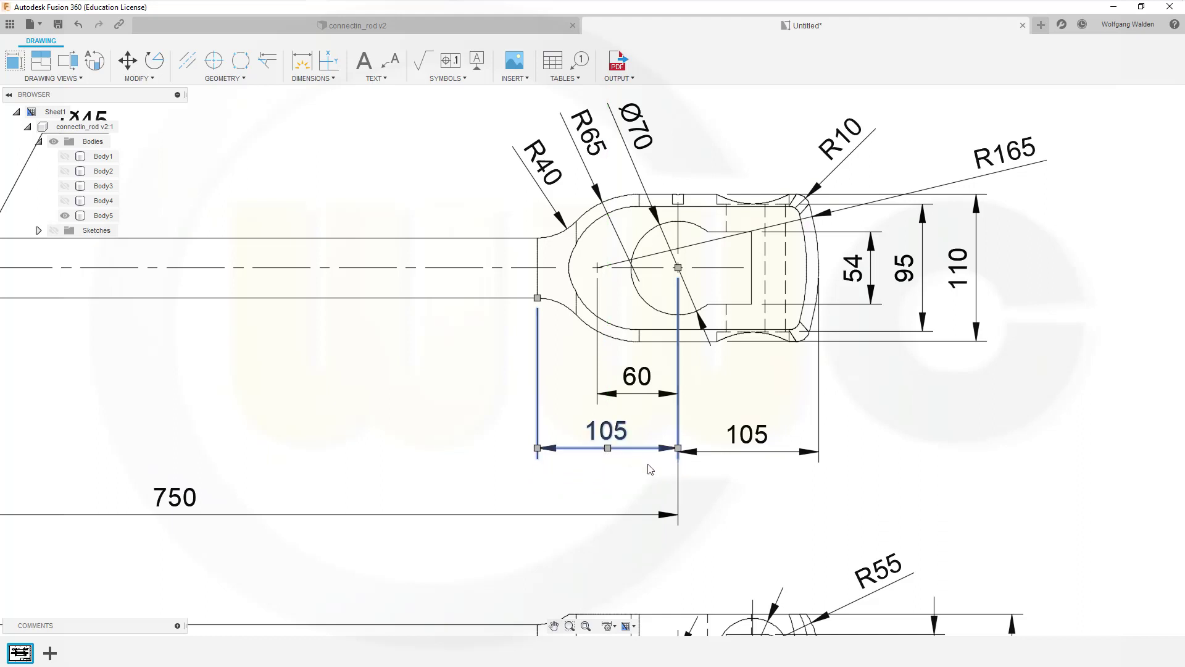
# - Reposition the right 105 text and align the left 105 level with it
pyautogui.click(745, 444)
pyautogui.click(747, 437)
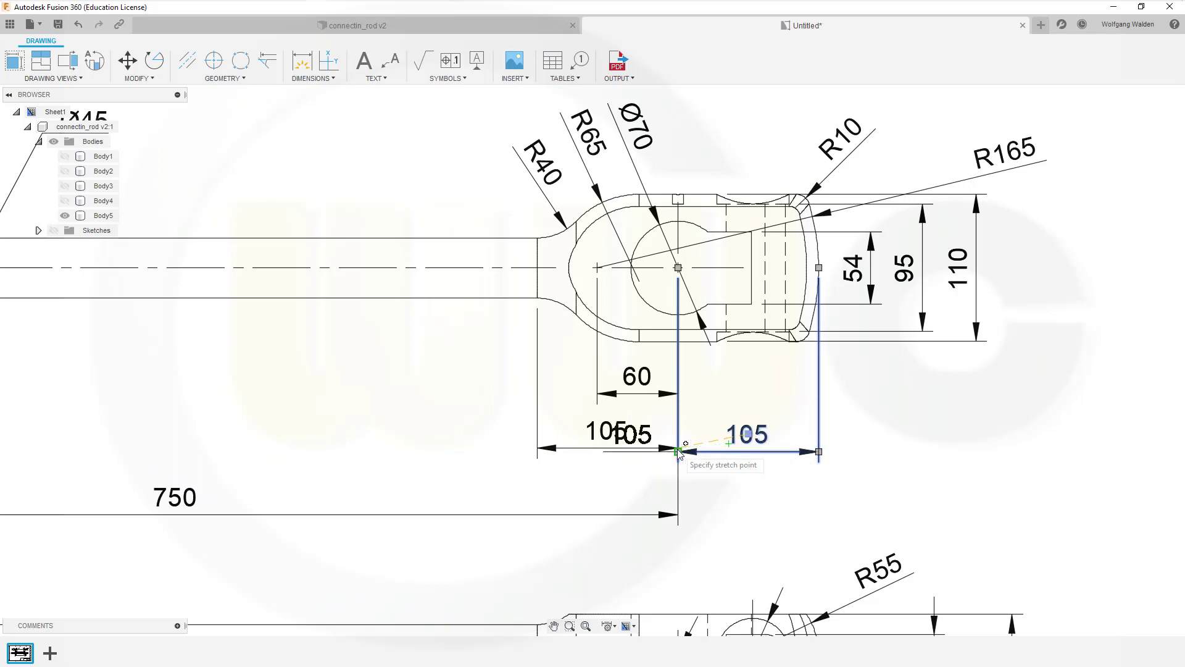
pyautogui.click(683, 454)
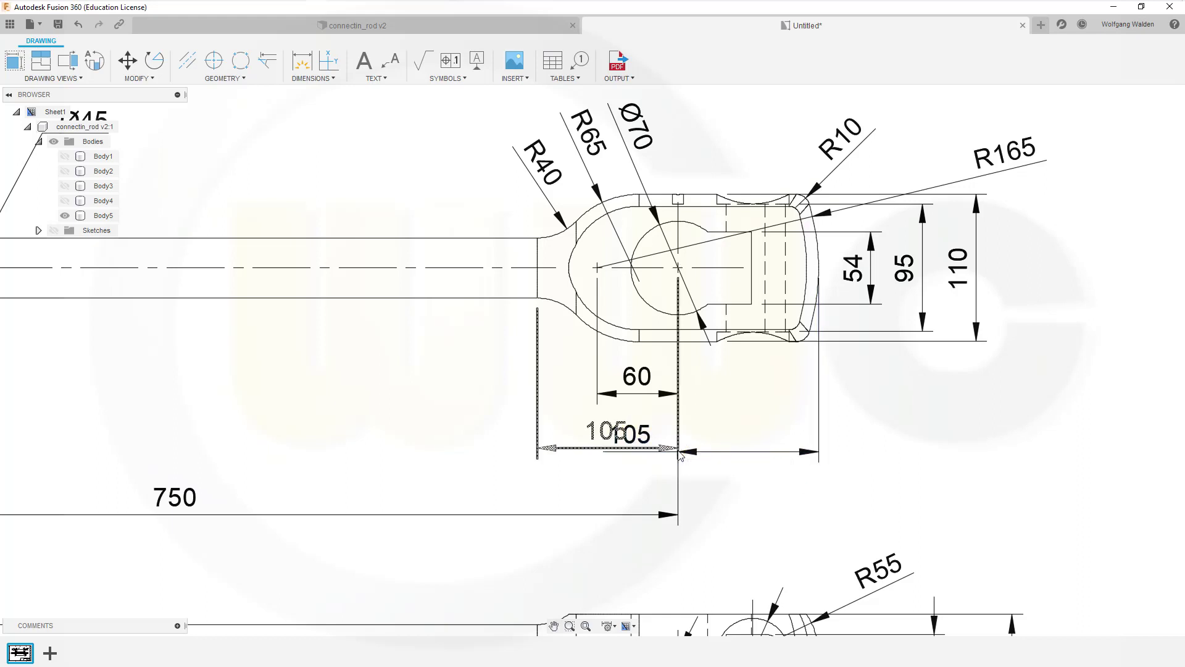
pyautogui.click(639, 441)
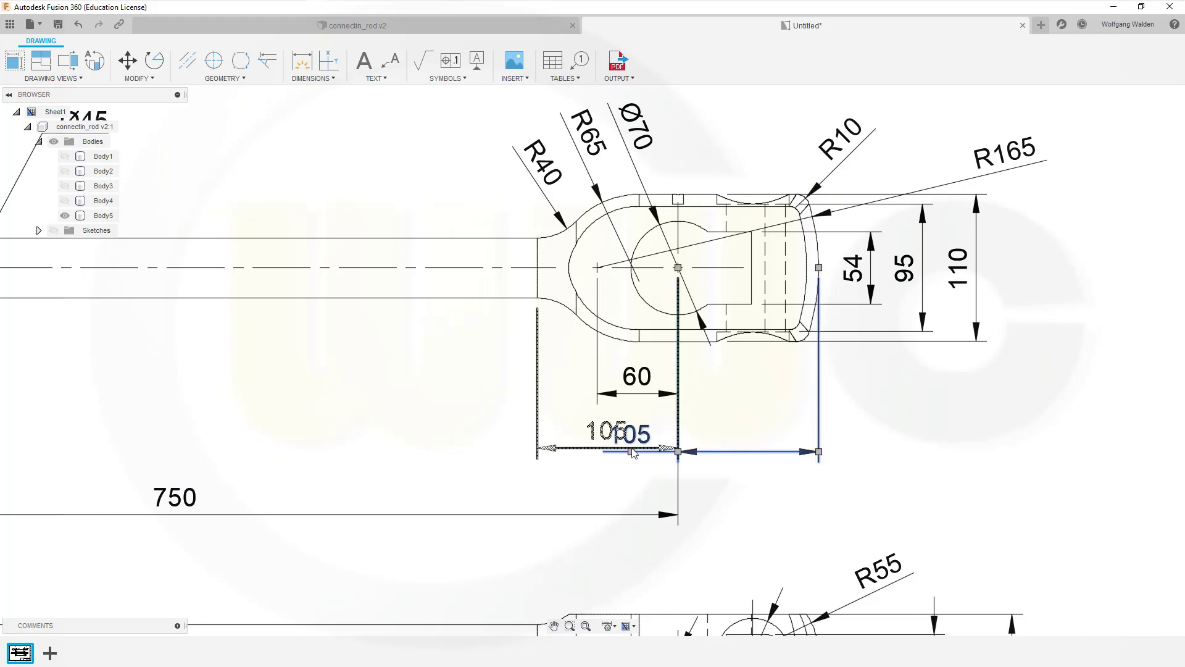
pyautogui.click(633, 452)
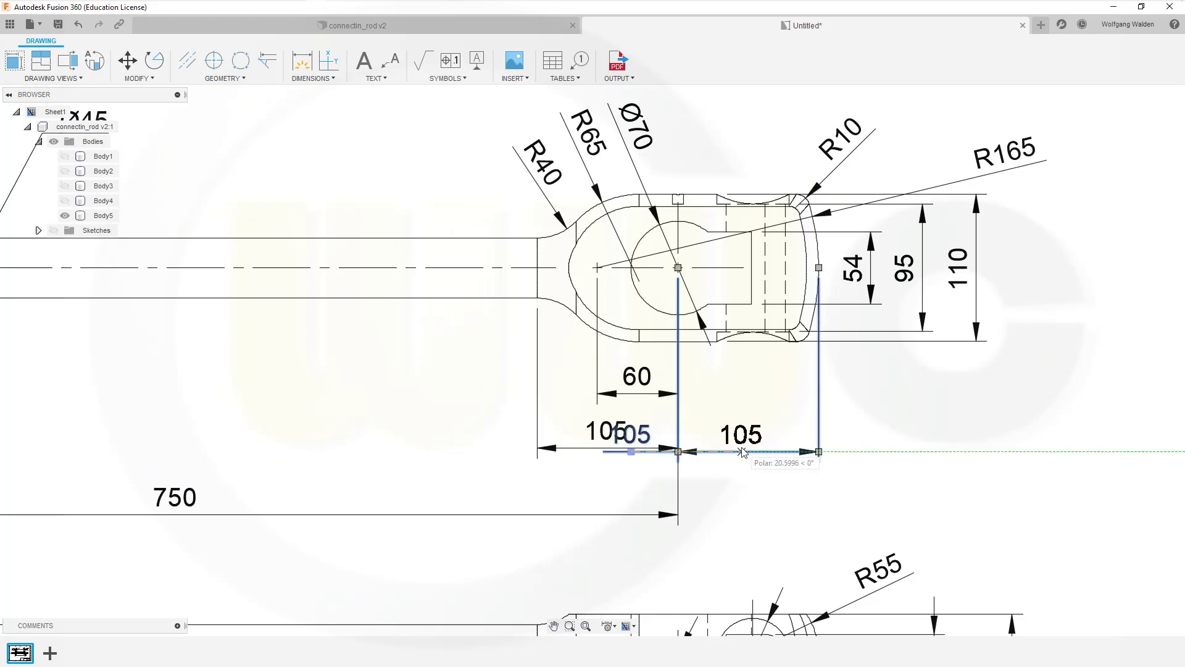
pyautogui.press('Escape')
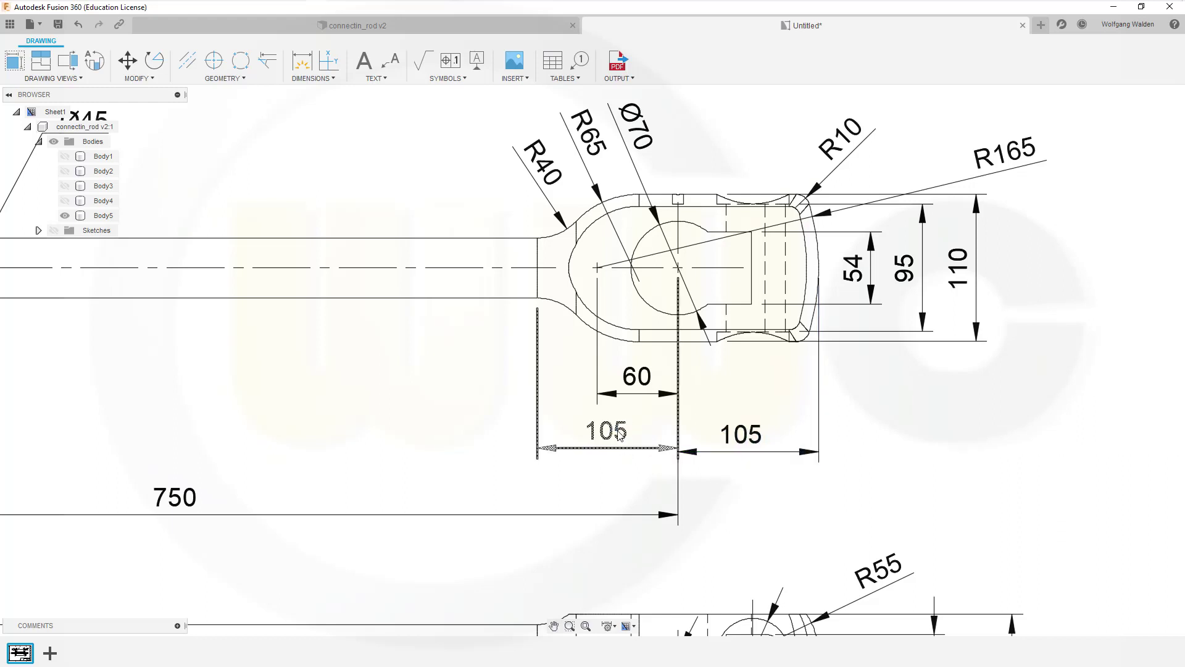
pyautogui.click(608, 449)
pyautogui.click(609, 454)
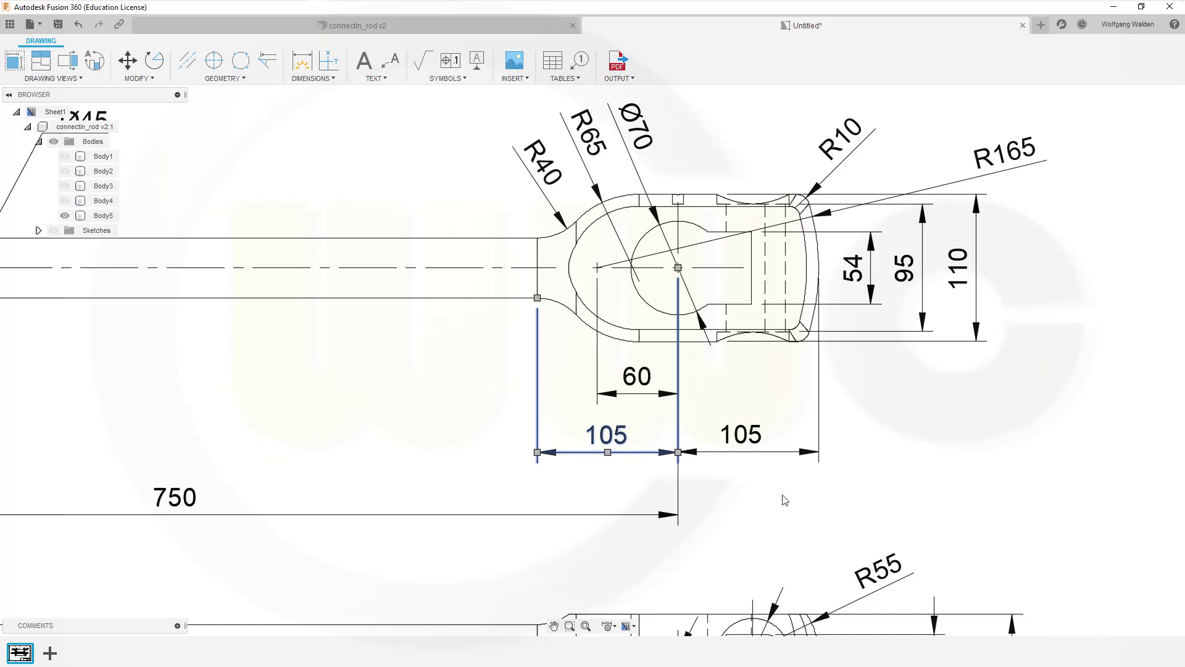
pyautogui.scroll(-2, 854, 460)
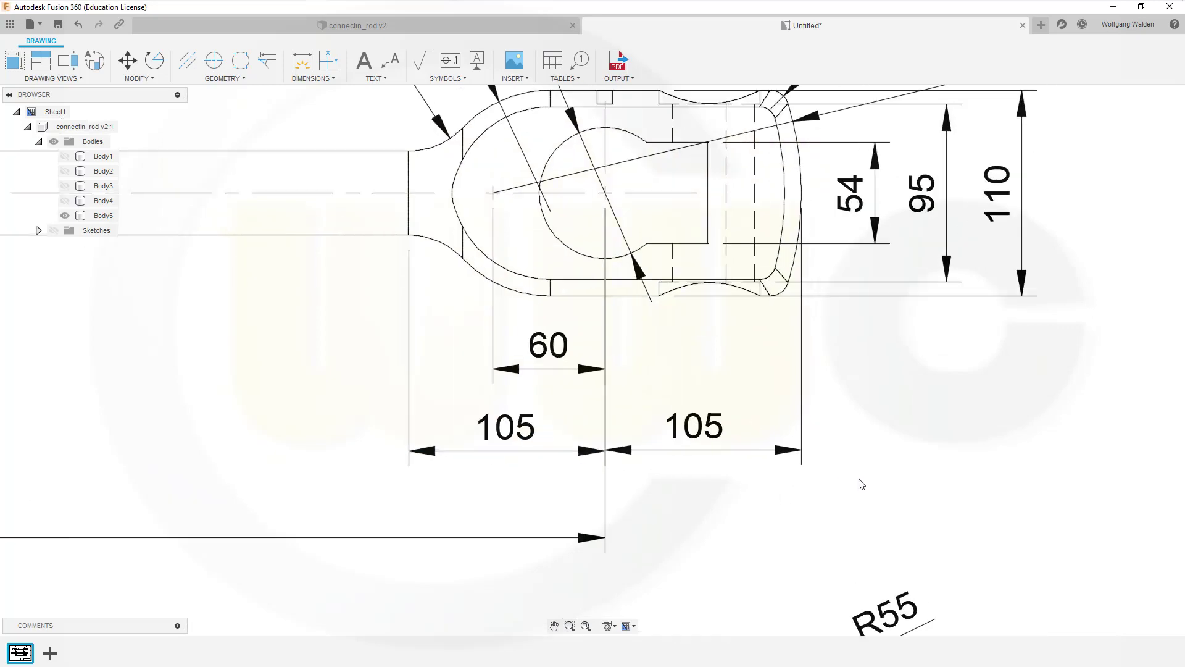
pyautogui.scroll(-1, 858, 482)
pyautogui.scroll(-2, 617, 458)
pyautogui.scroll(-2, 617, 457)
pyautogui.scroll(-1, 837, 406)
pyautogui.scroll(-1, 831, 408)
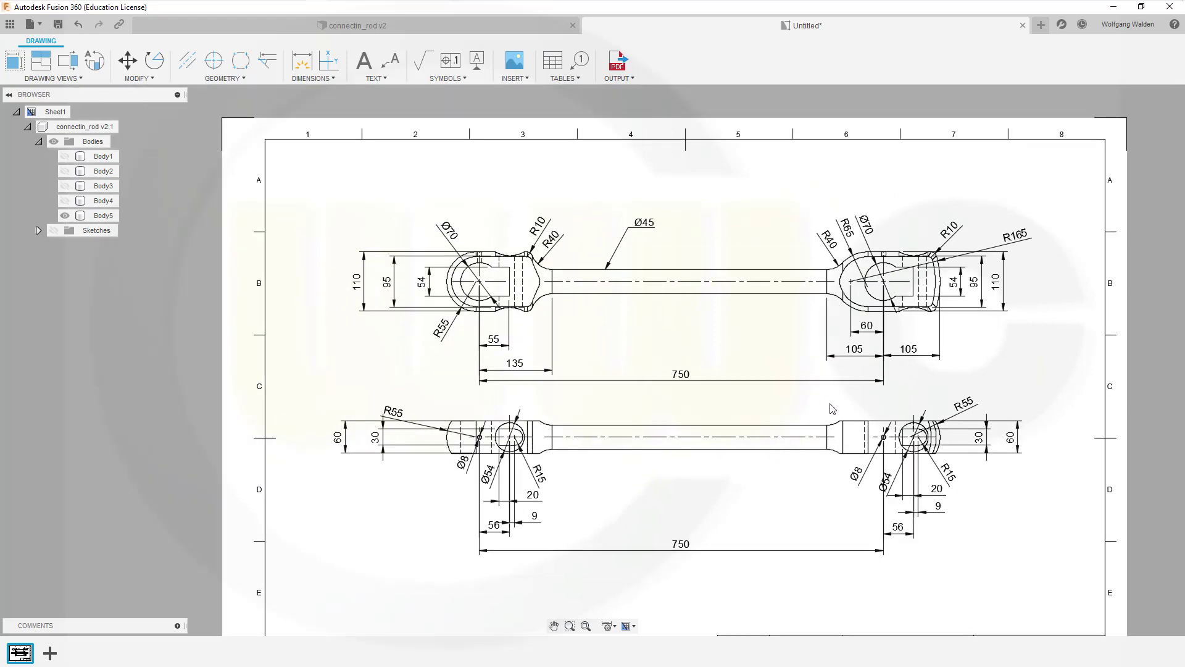
pyautogui.moveTo(807, 399); pyautogui.dragTo(709, 443, button='middle')
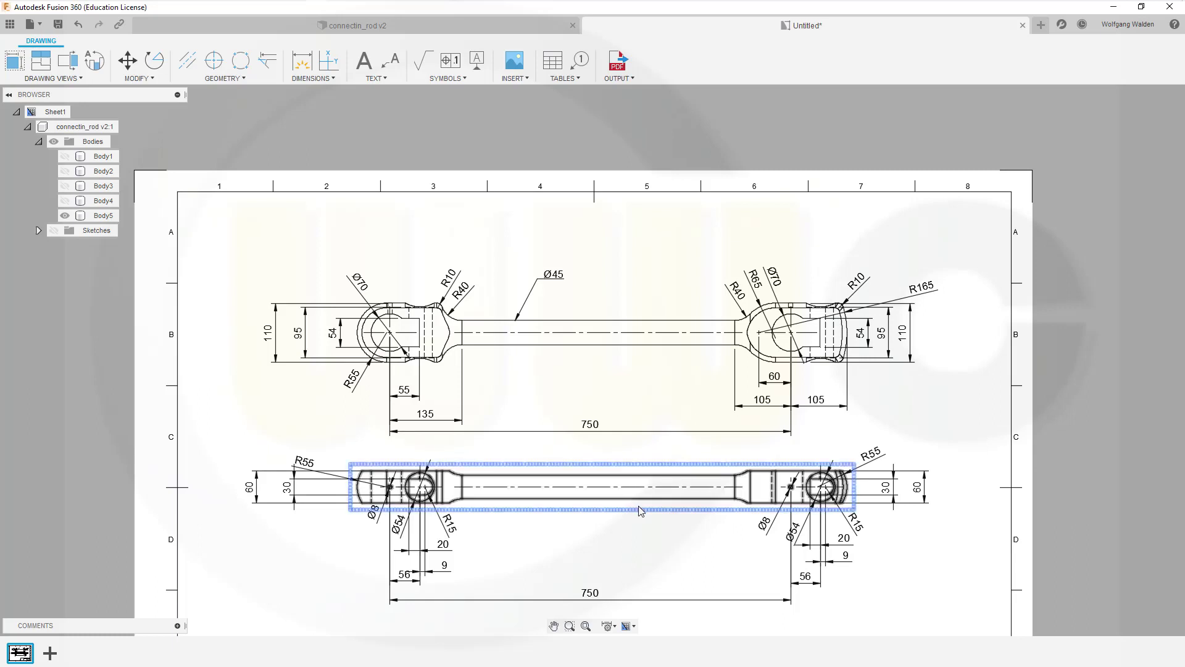
pyautogui.moveTo(641, 509); pyautogui.dragTo(637, 454, button='middle')
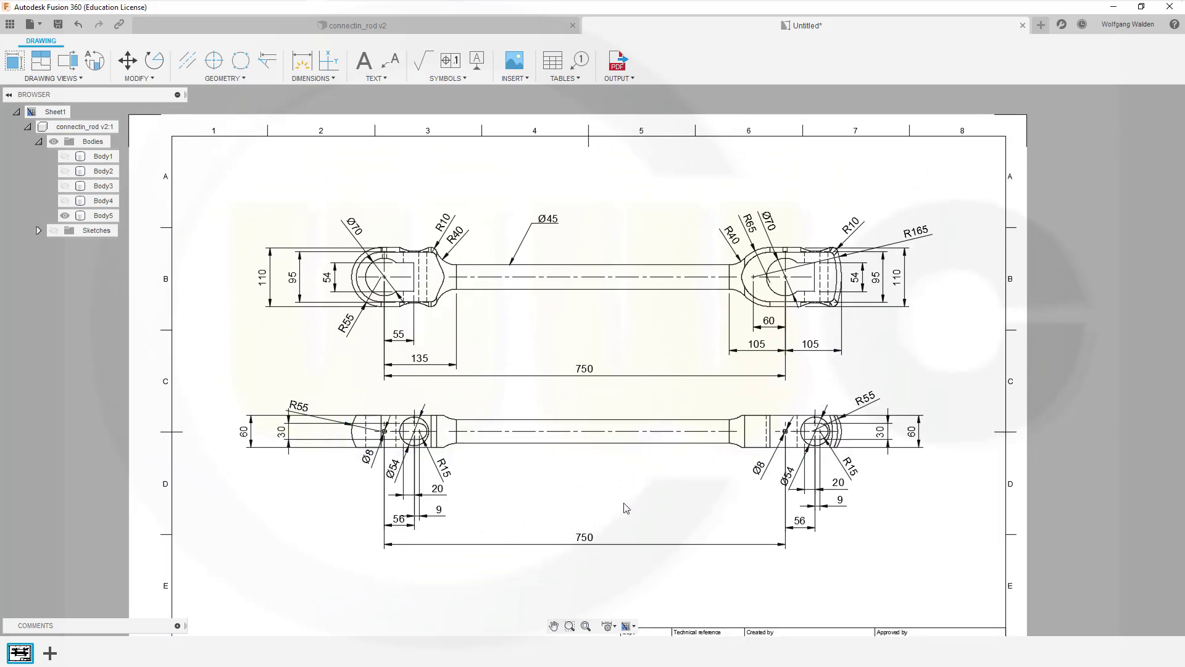